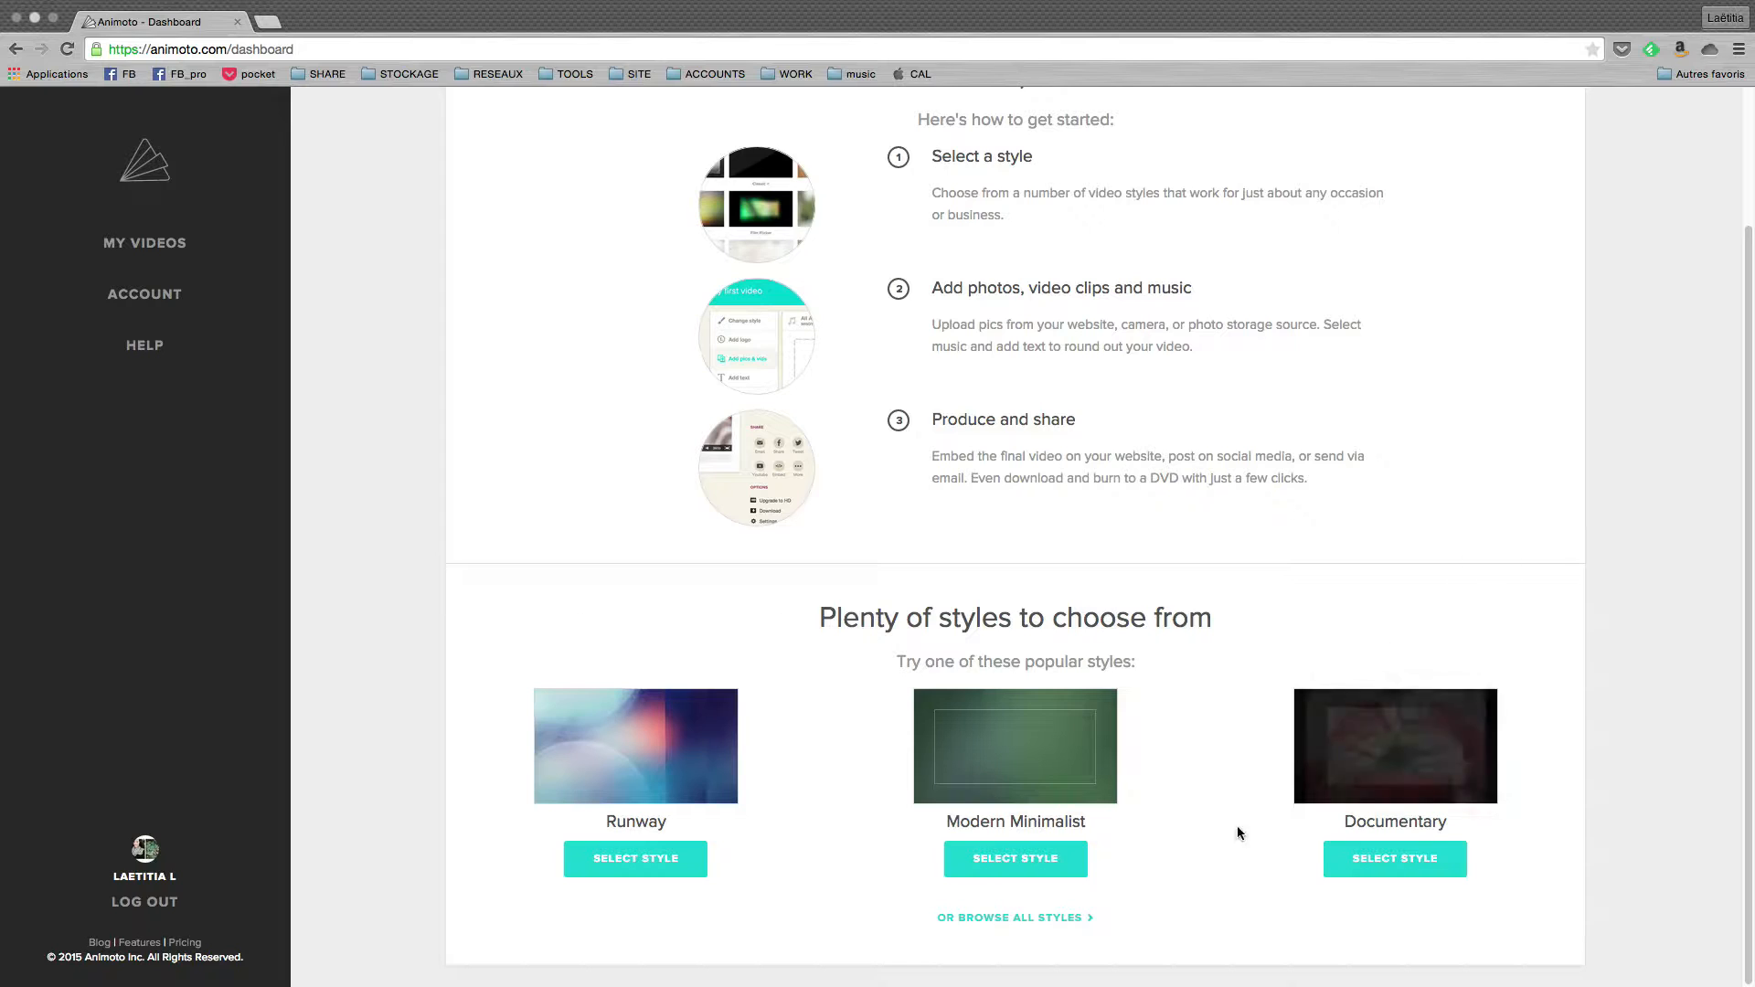
Step: Browse the available video styles across all categories
click(1065, 919)
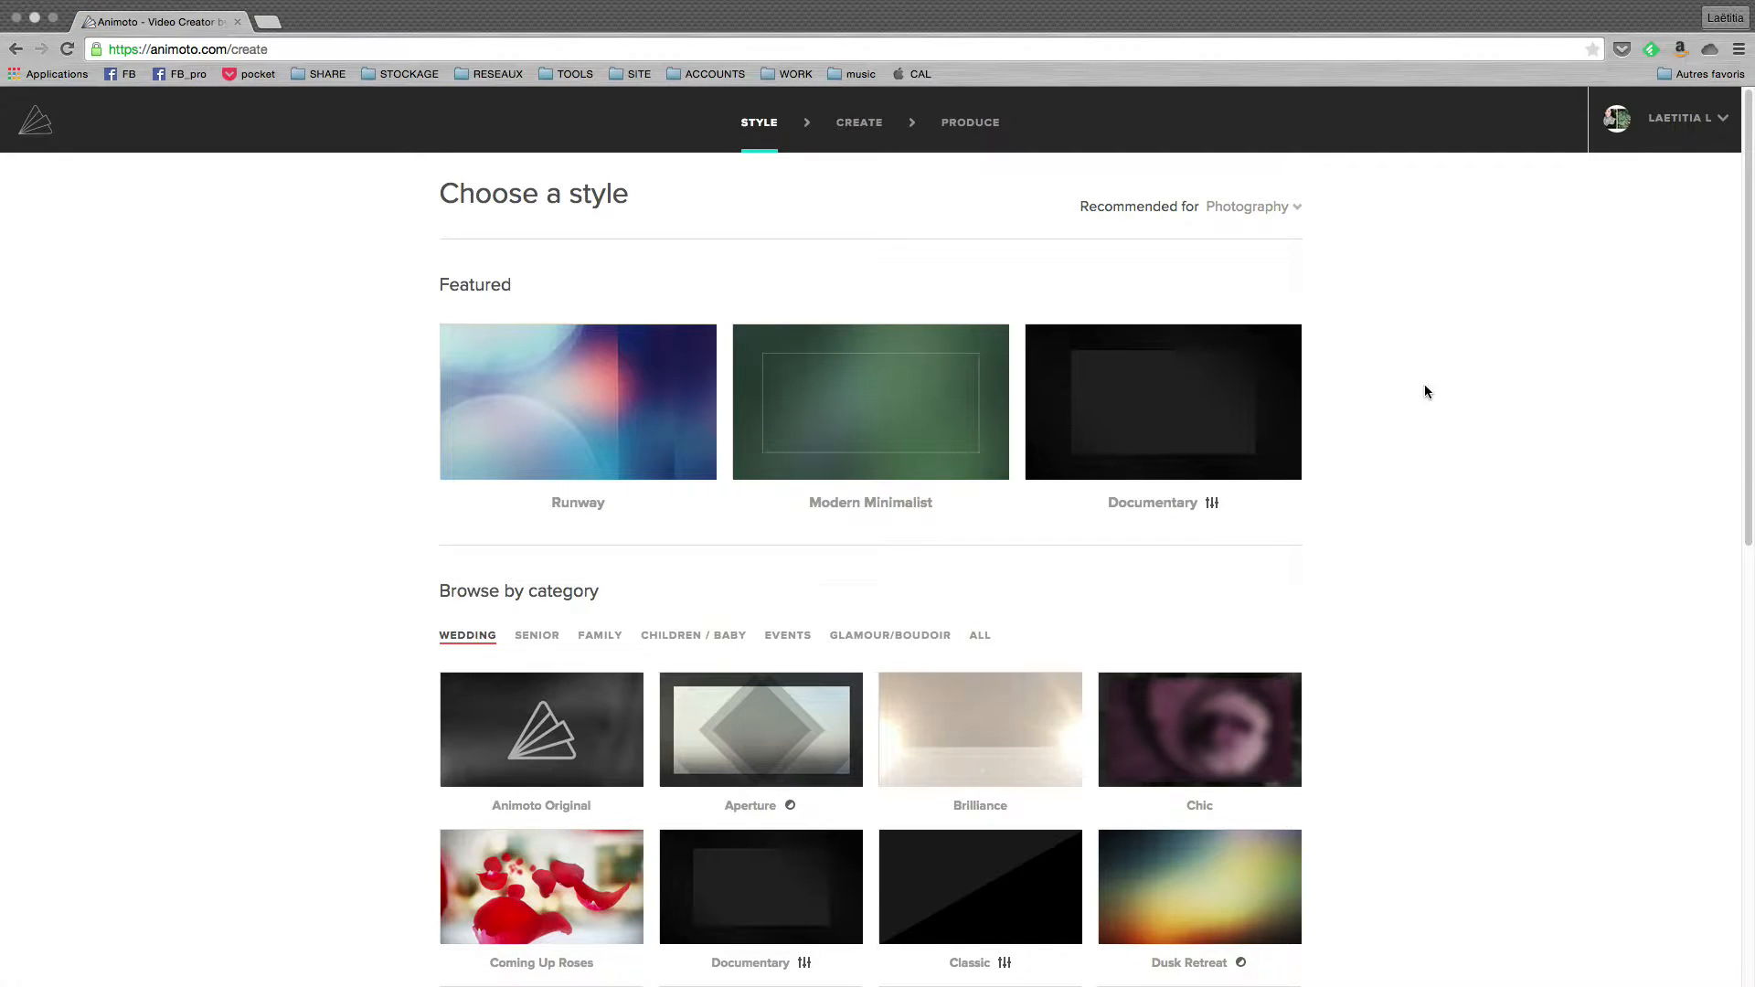
click(979, 637)
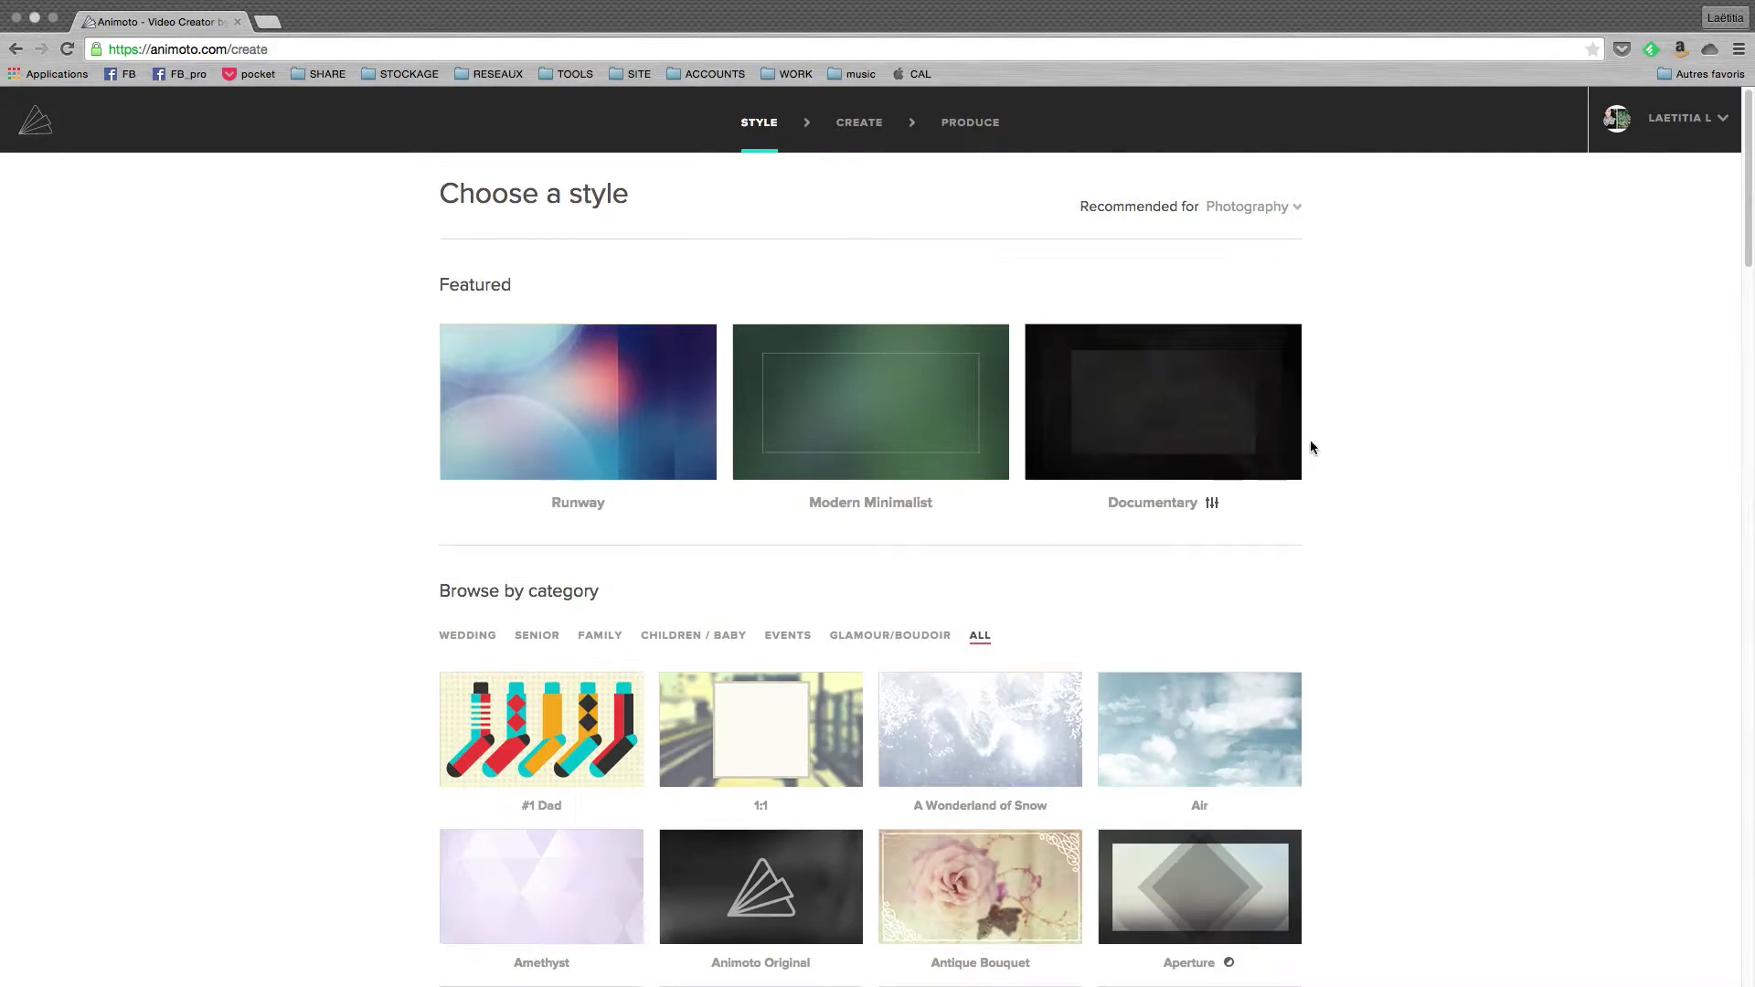
scroll(1449, 558, down, 2)
scroll(1436, 550, down, 10)
scroll(1457, 438, up, 8)
scroll(1444, 505, up, 4)
scroll(1423, 518, down, 2)
scroll(1441, 572, up, 2)
scroll(1454, 453, down, 2)
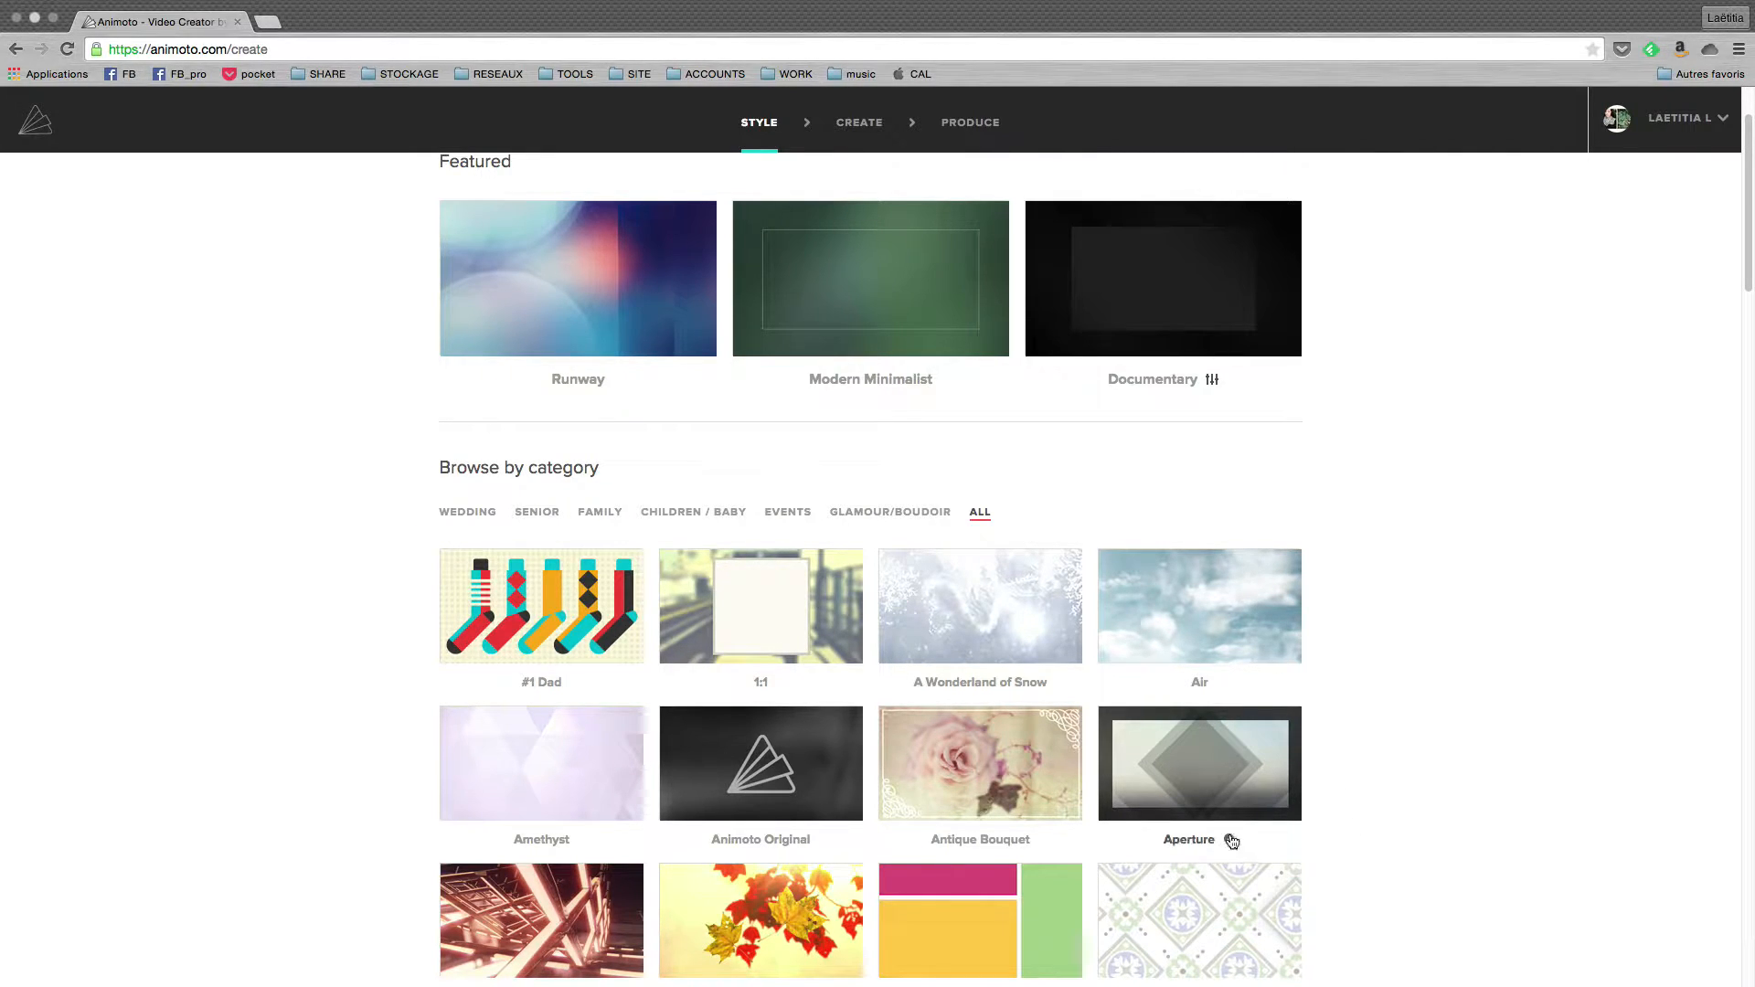
scroll(1461, 585, up, 3)
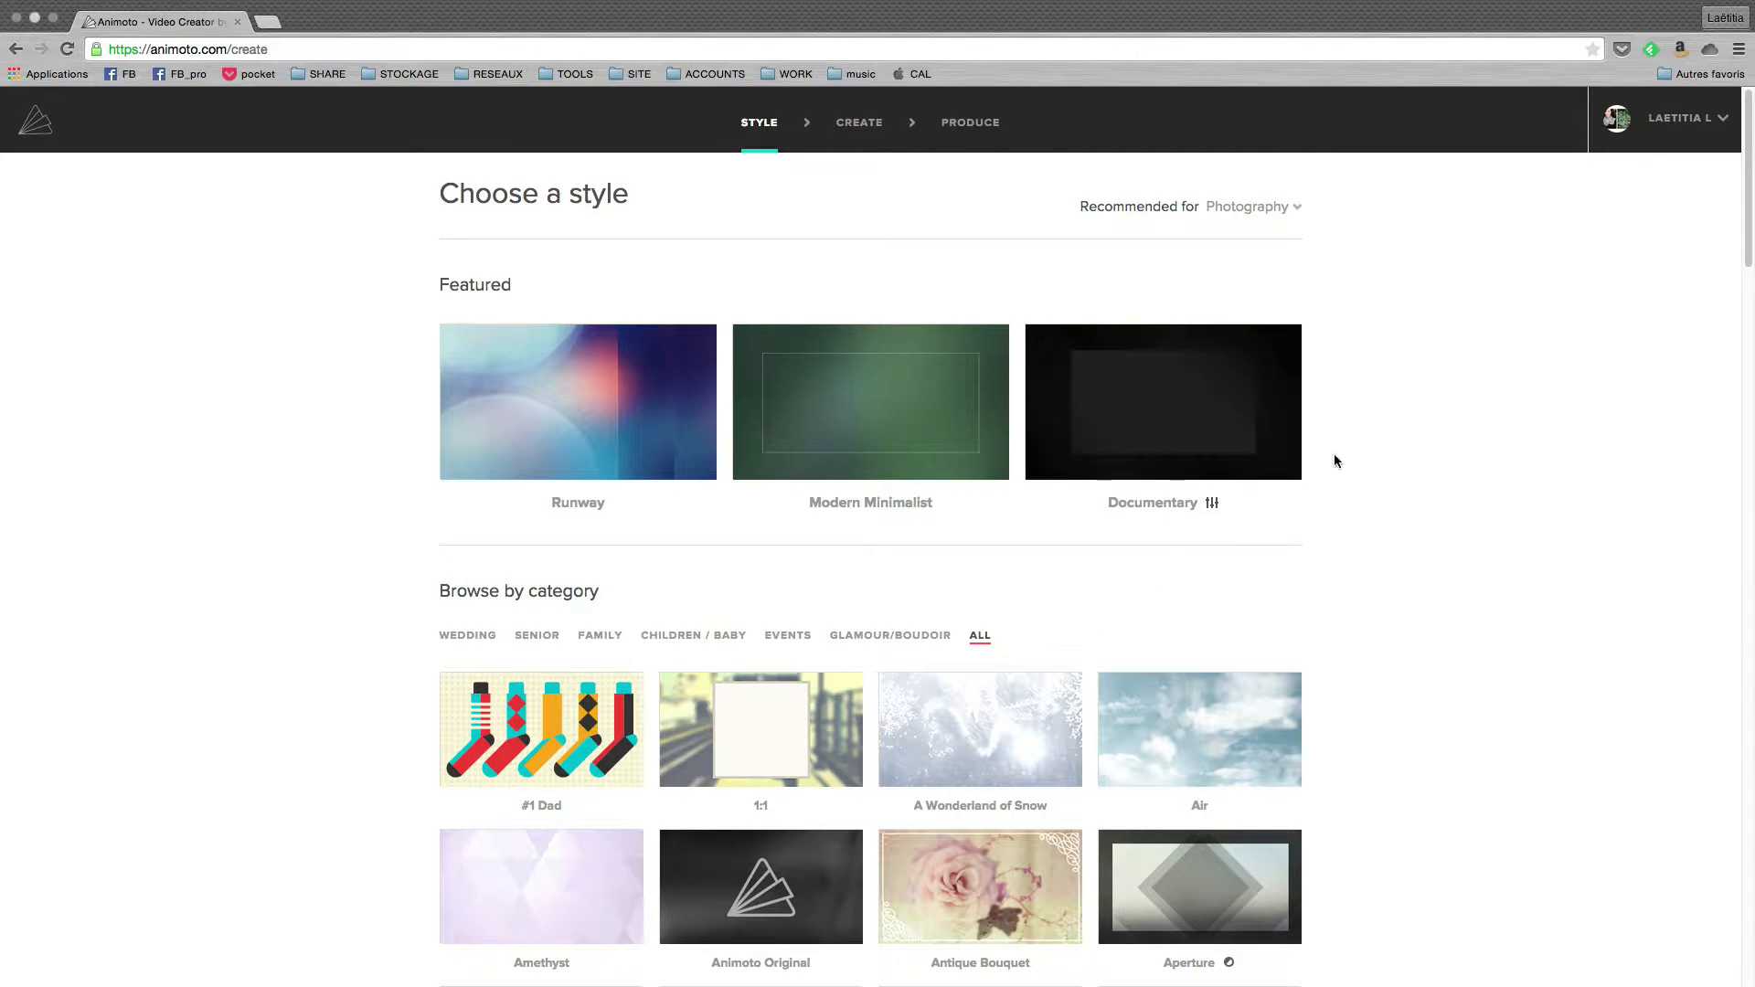
Step: Create a new video with the featured Documentary style
click(1188, 430)
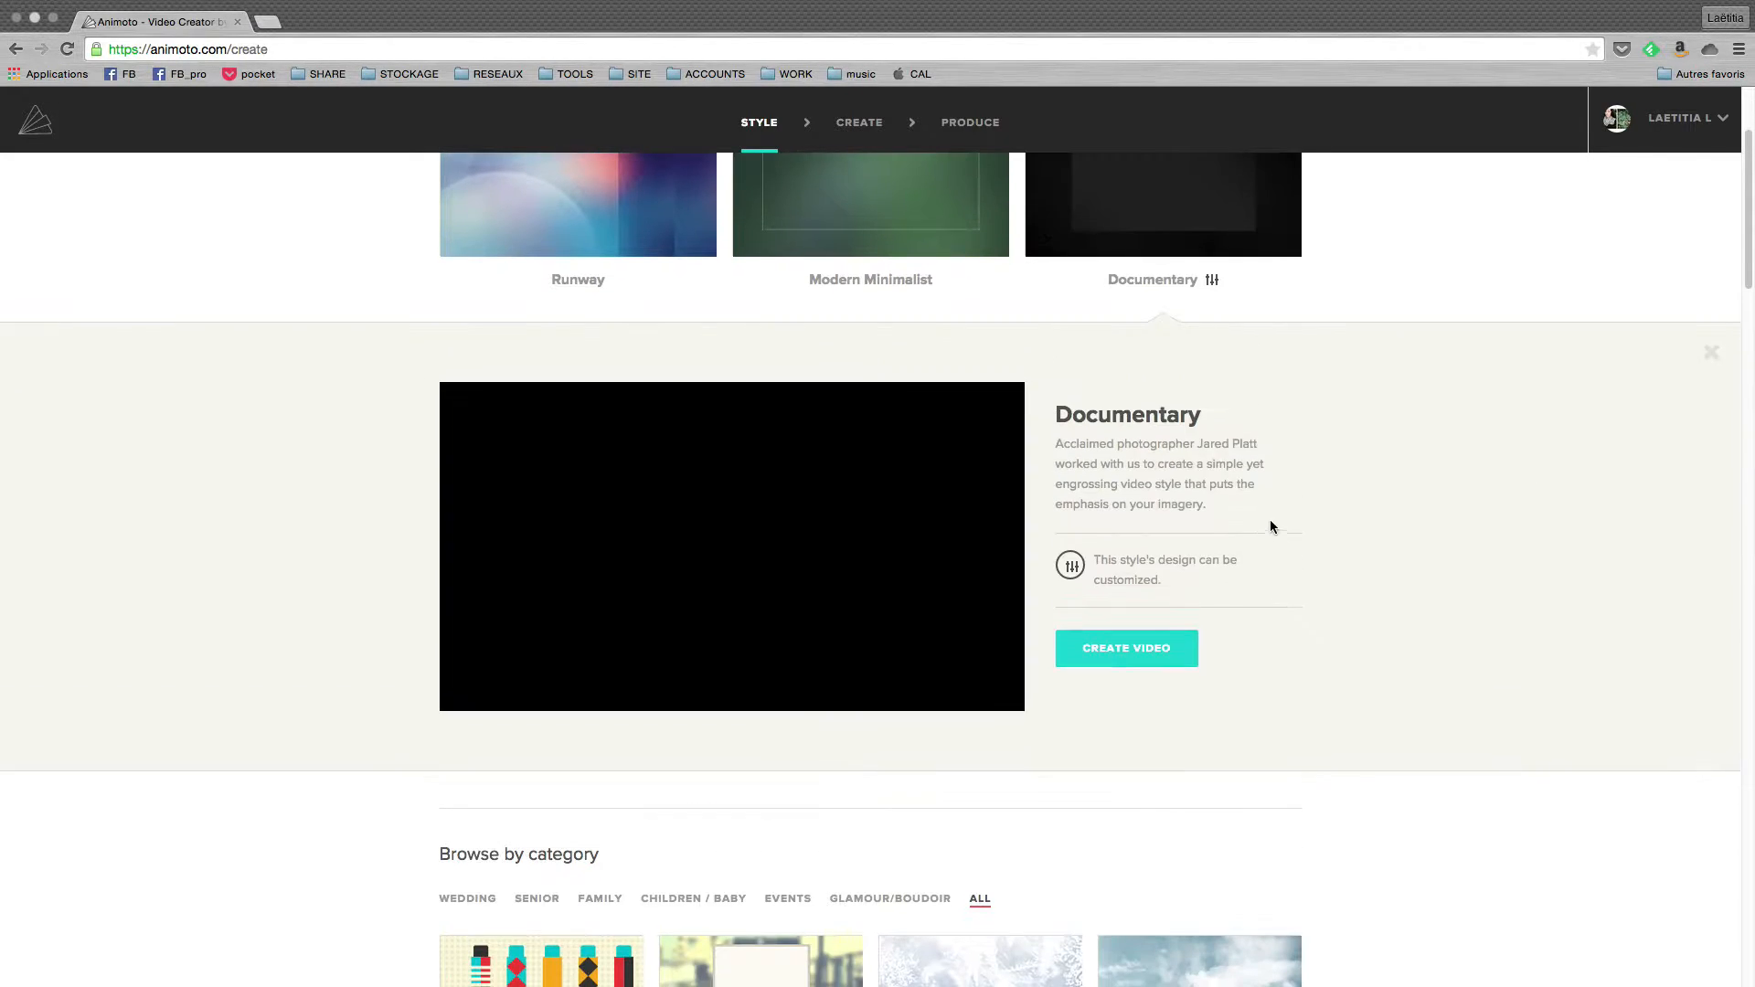
click(1131, 651)
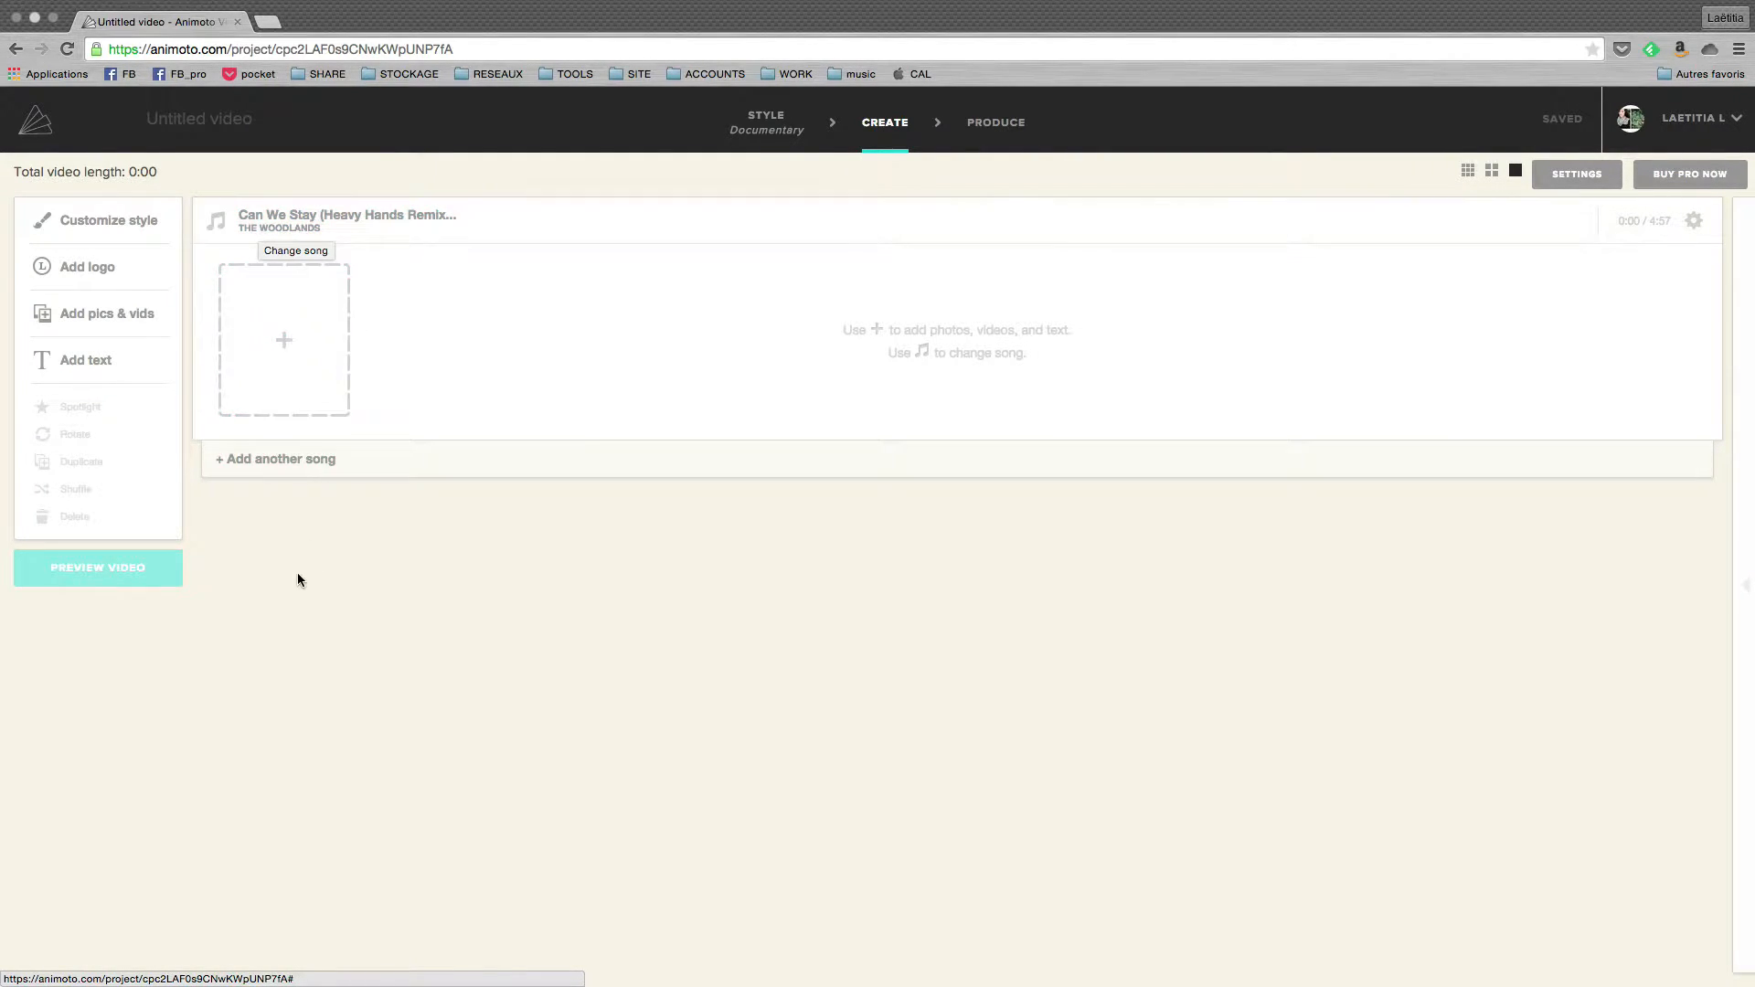
Step: Upload the first five photos in the jpg_dia folder from the computer to the video project
click(91, 319)
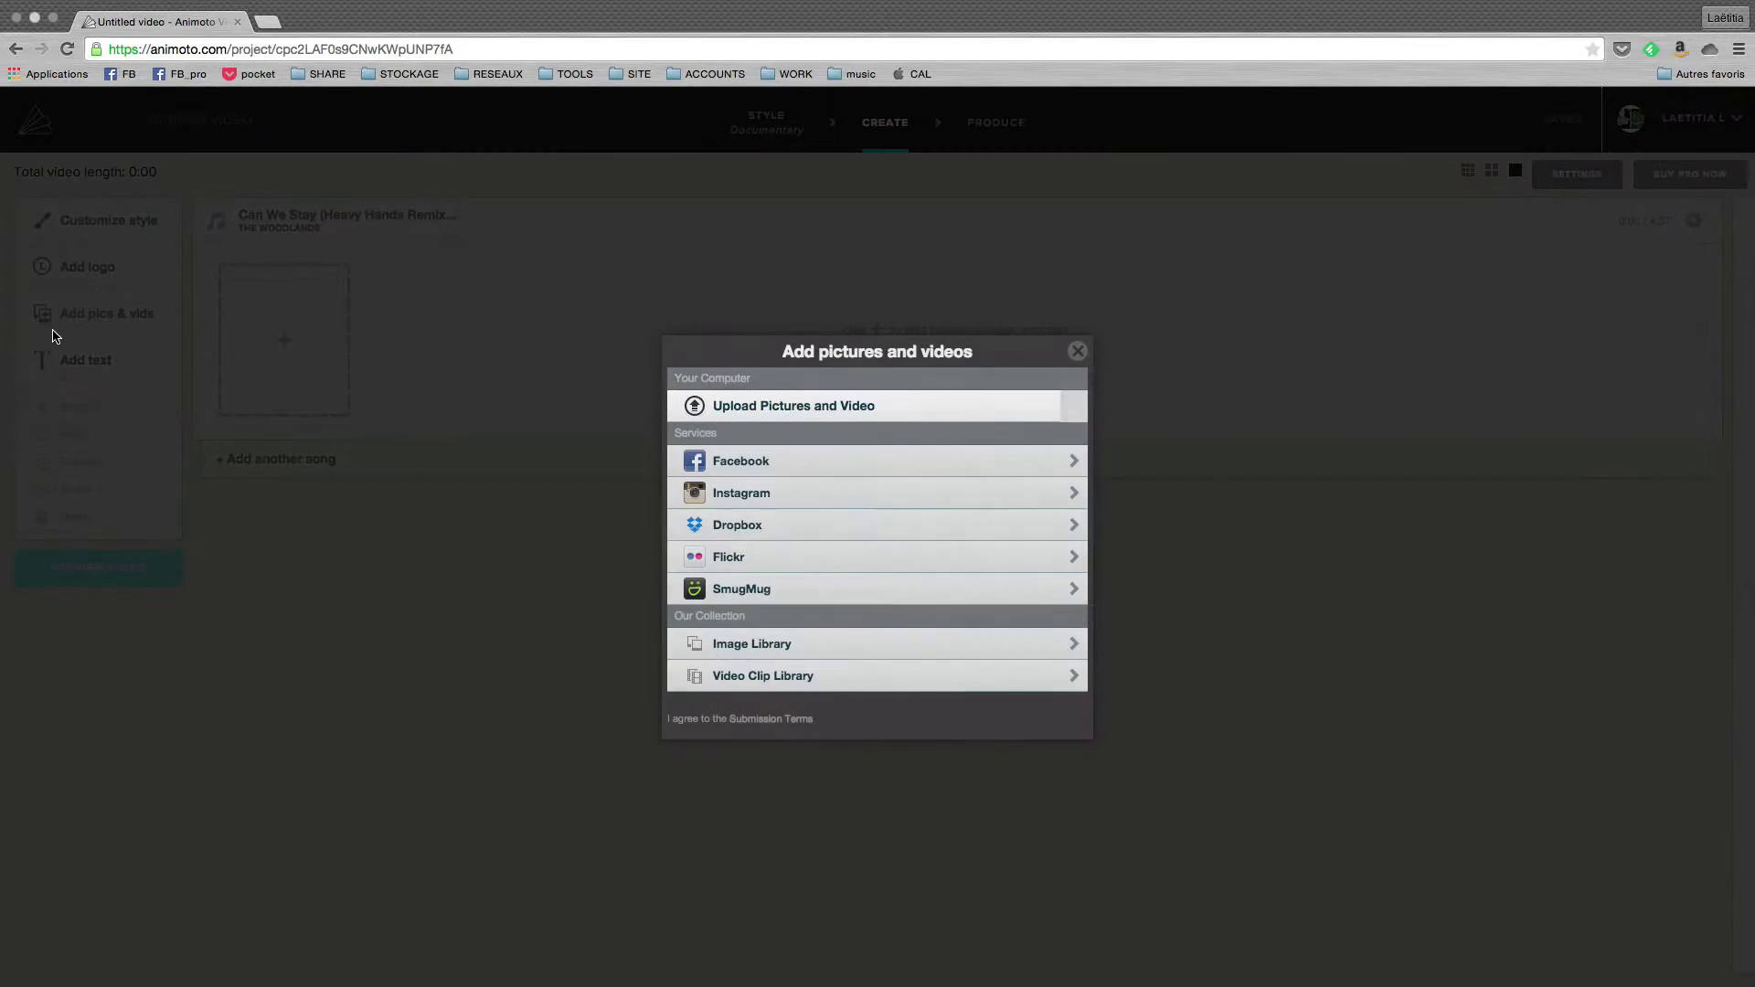
click(775, 411)
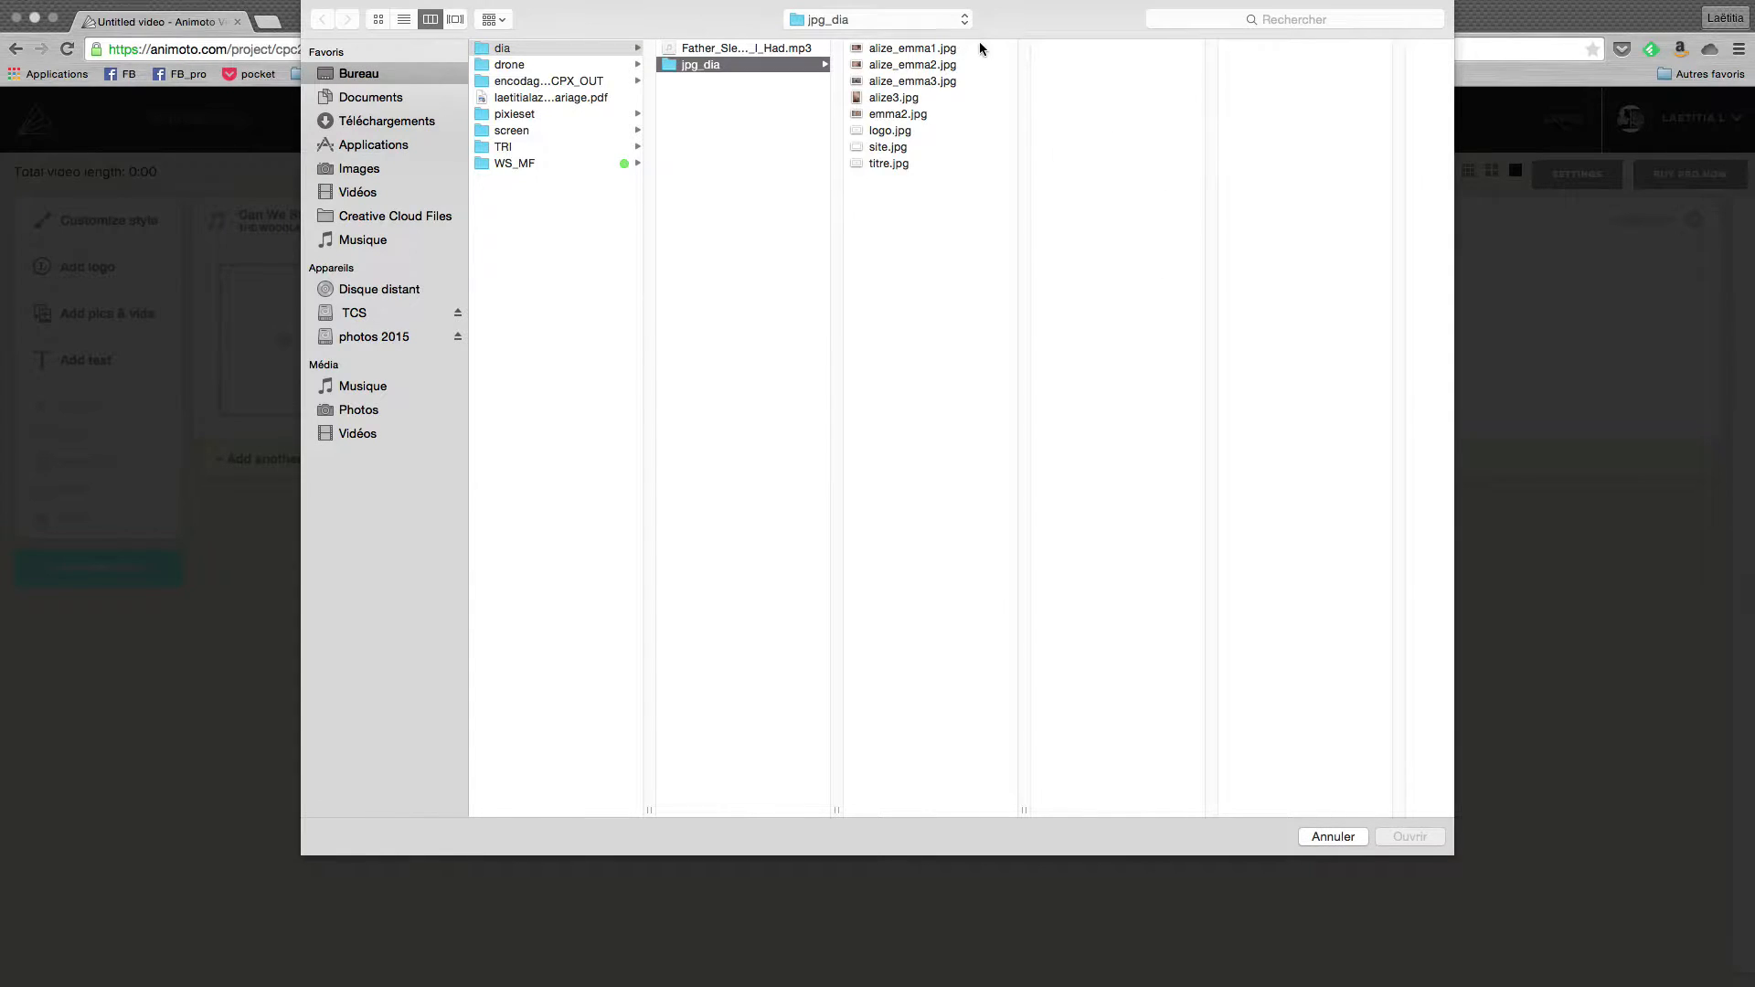
drag(980, 48, 969, 114)
click(1431, 845)
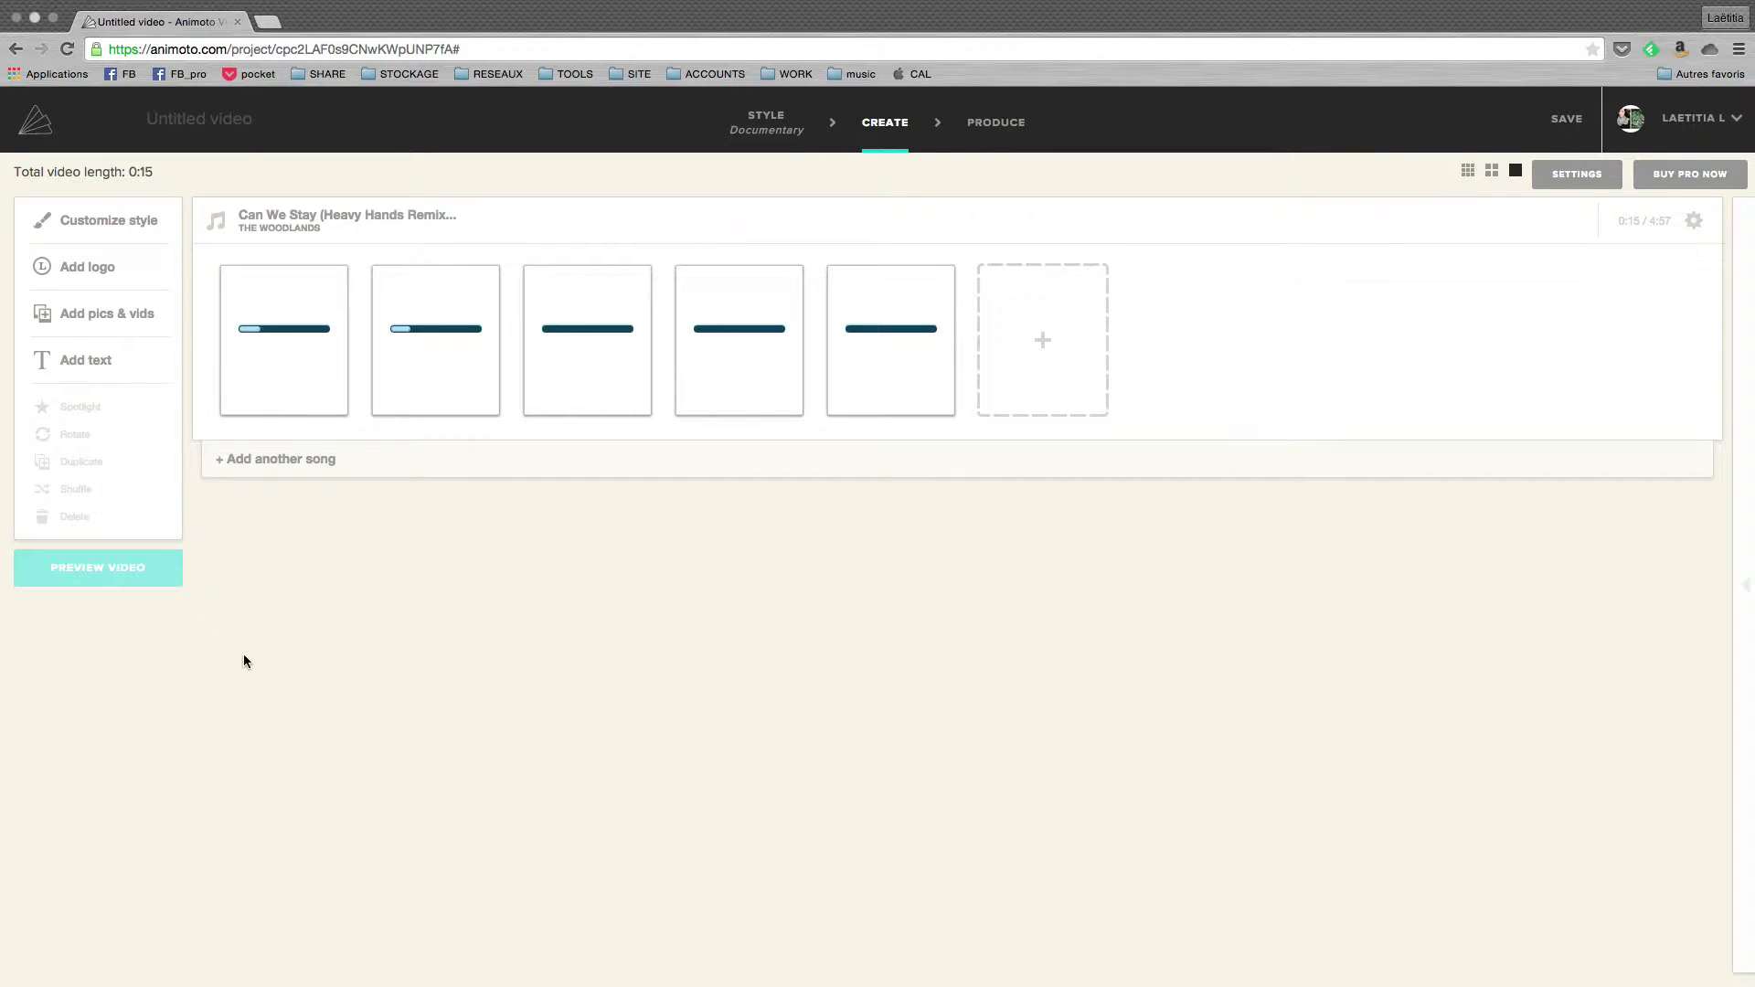
Step: Examine the full music library, including its genre filters and the favorite songs
click(219, 225)
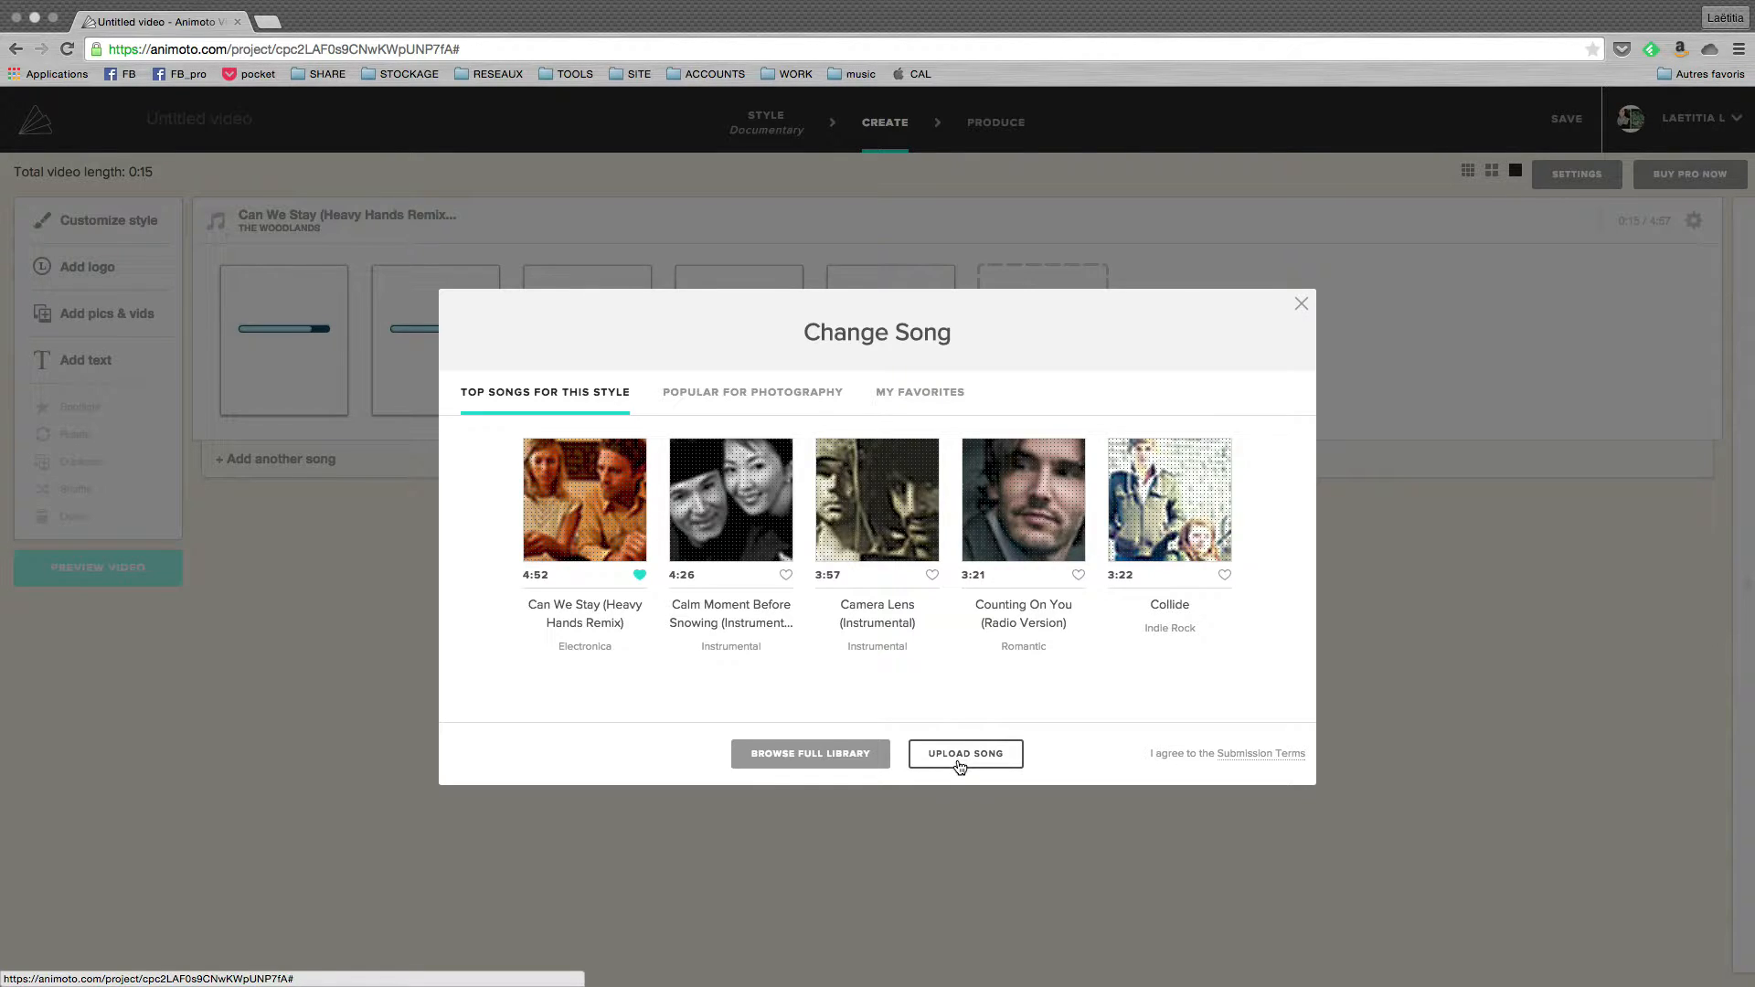
click(818, 758)
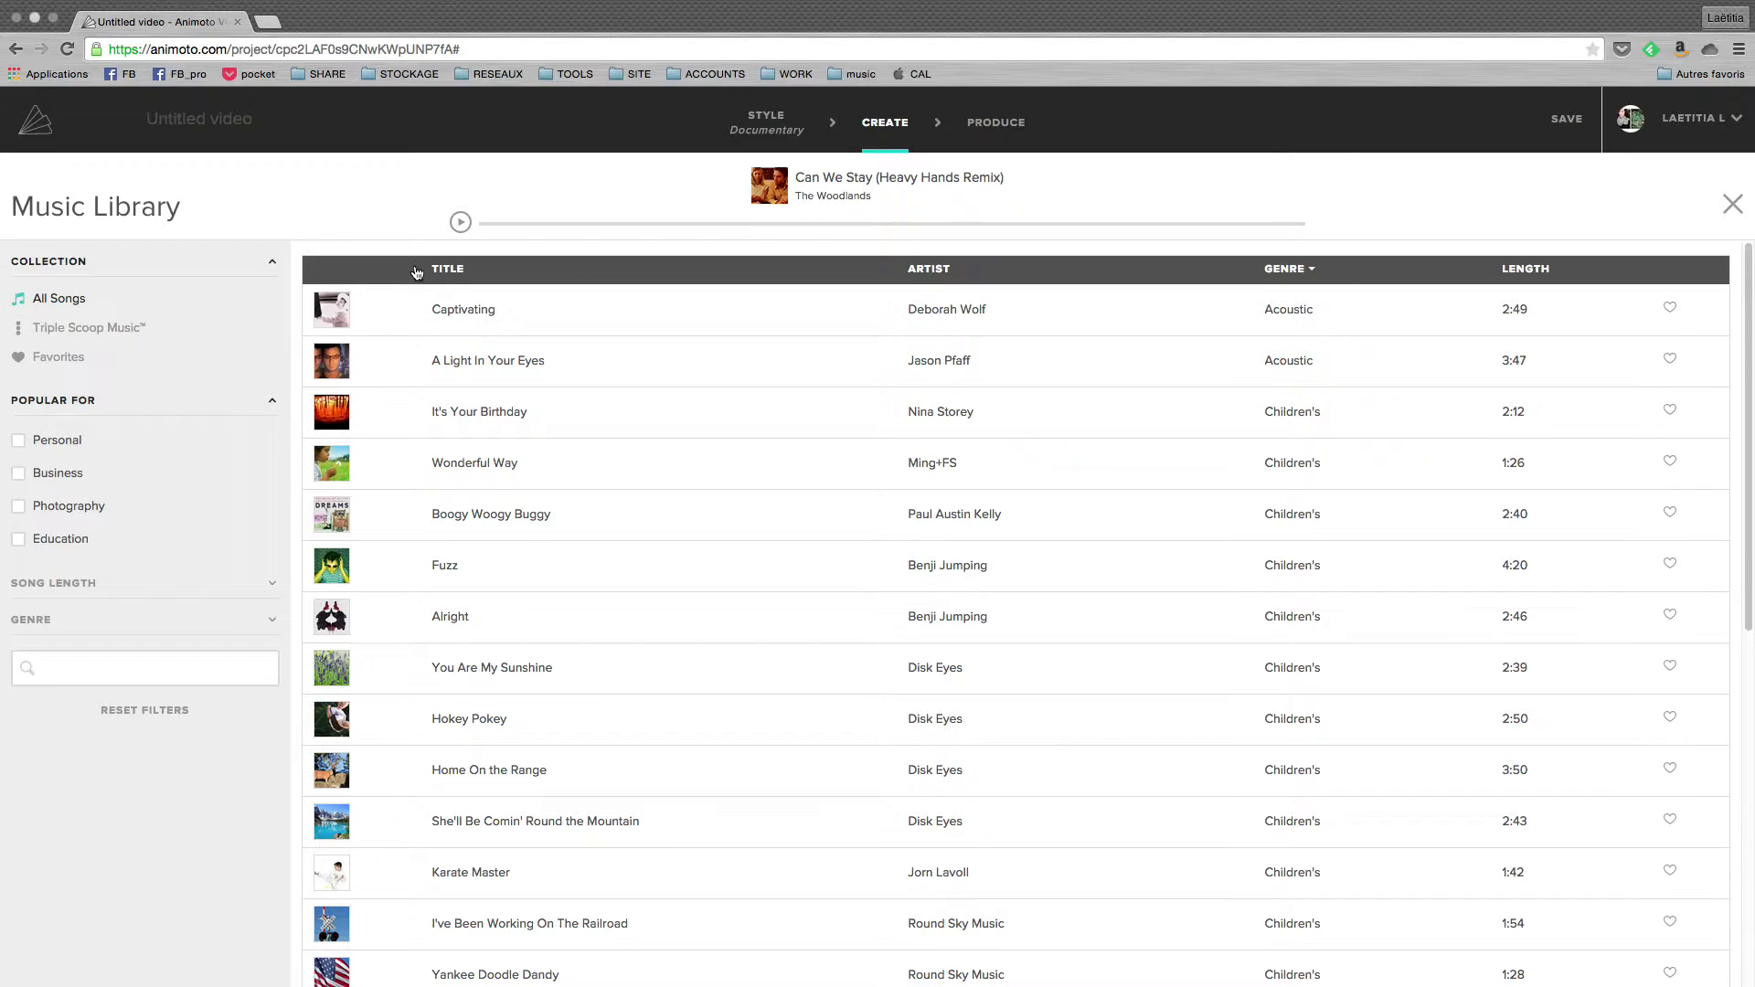
click(276, 405)
click(272, 474)
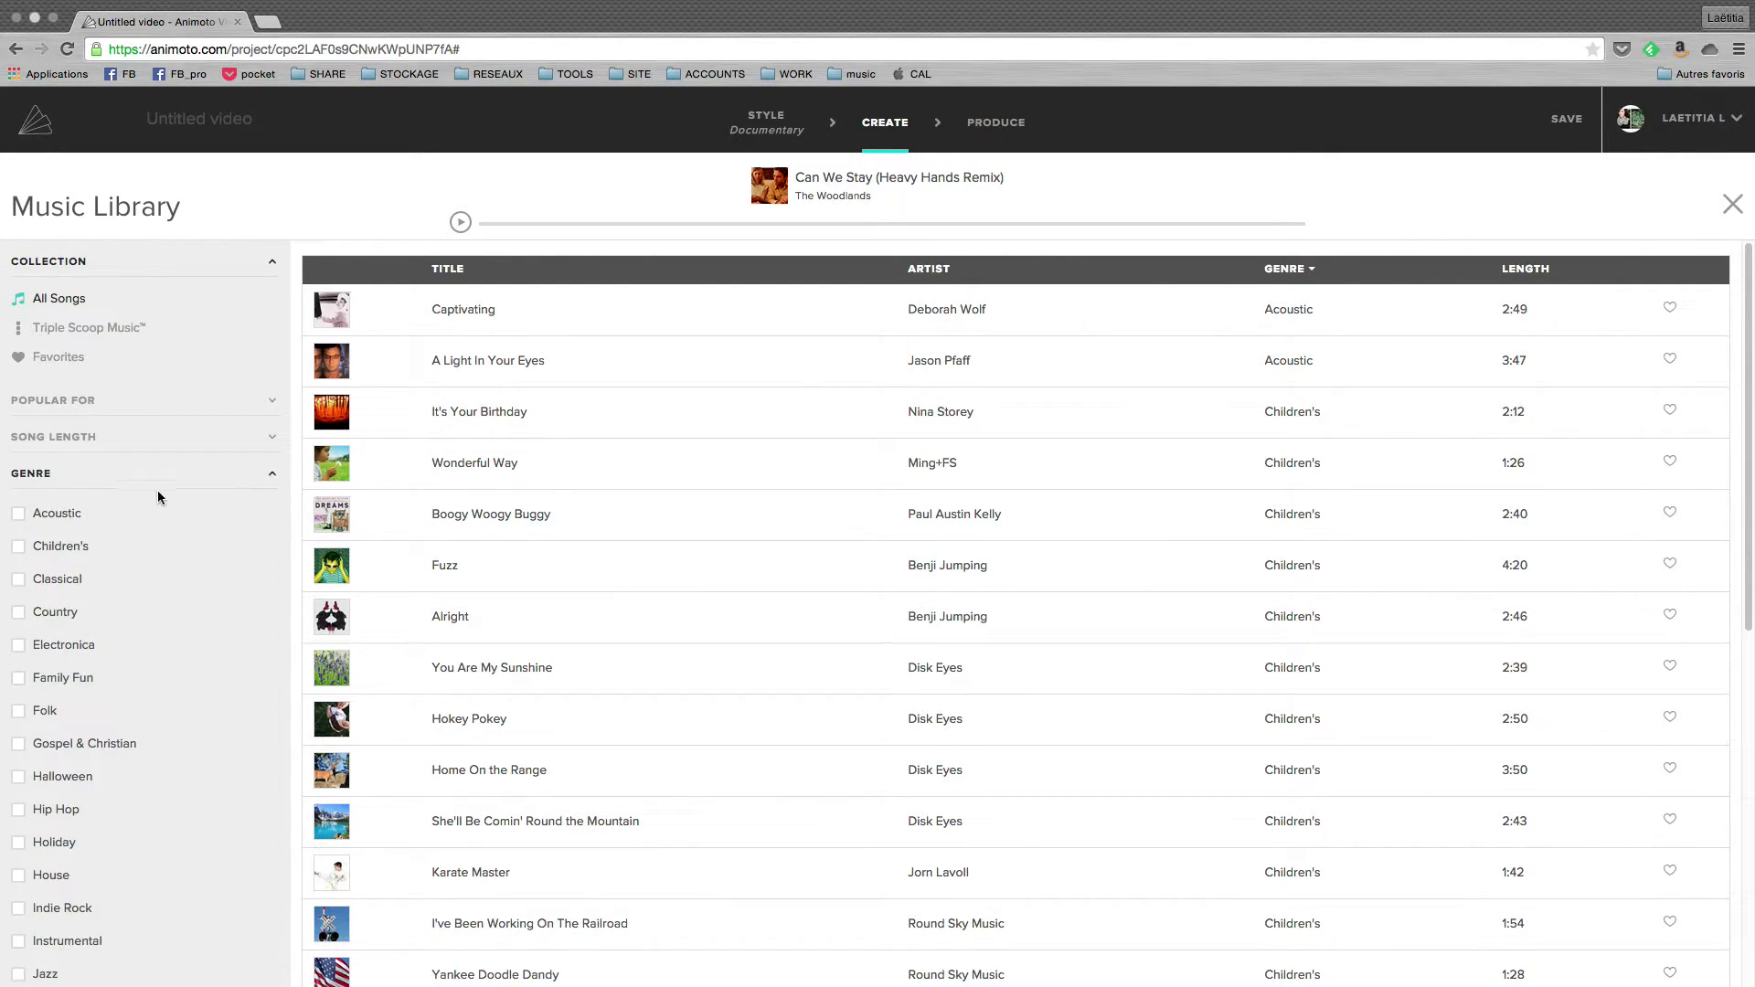
scroll(195, 677, down, 4)
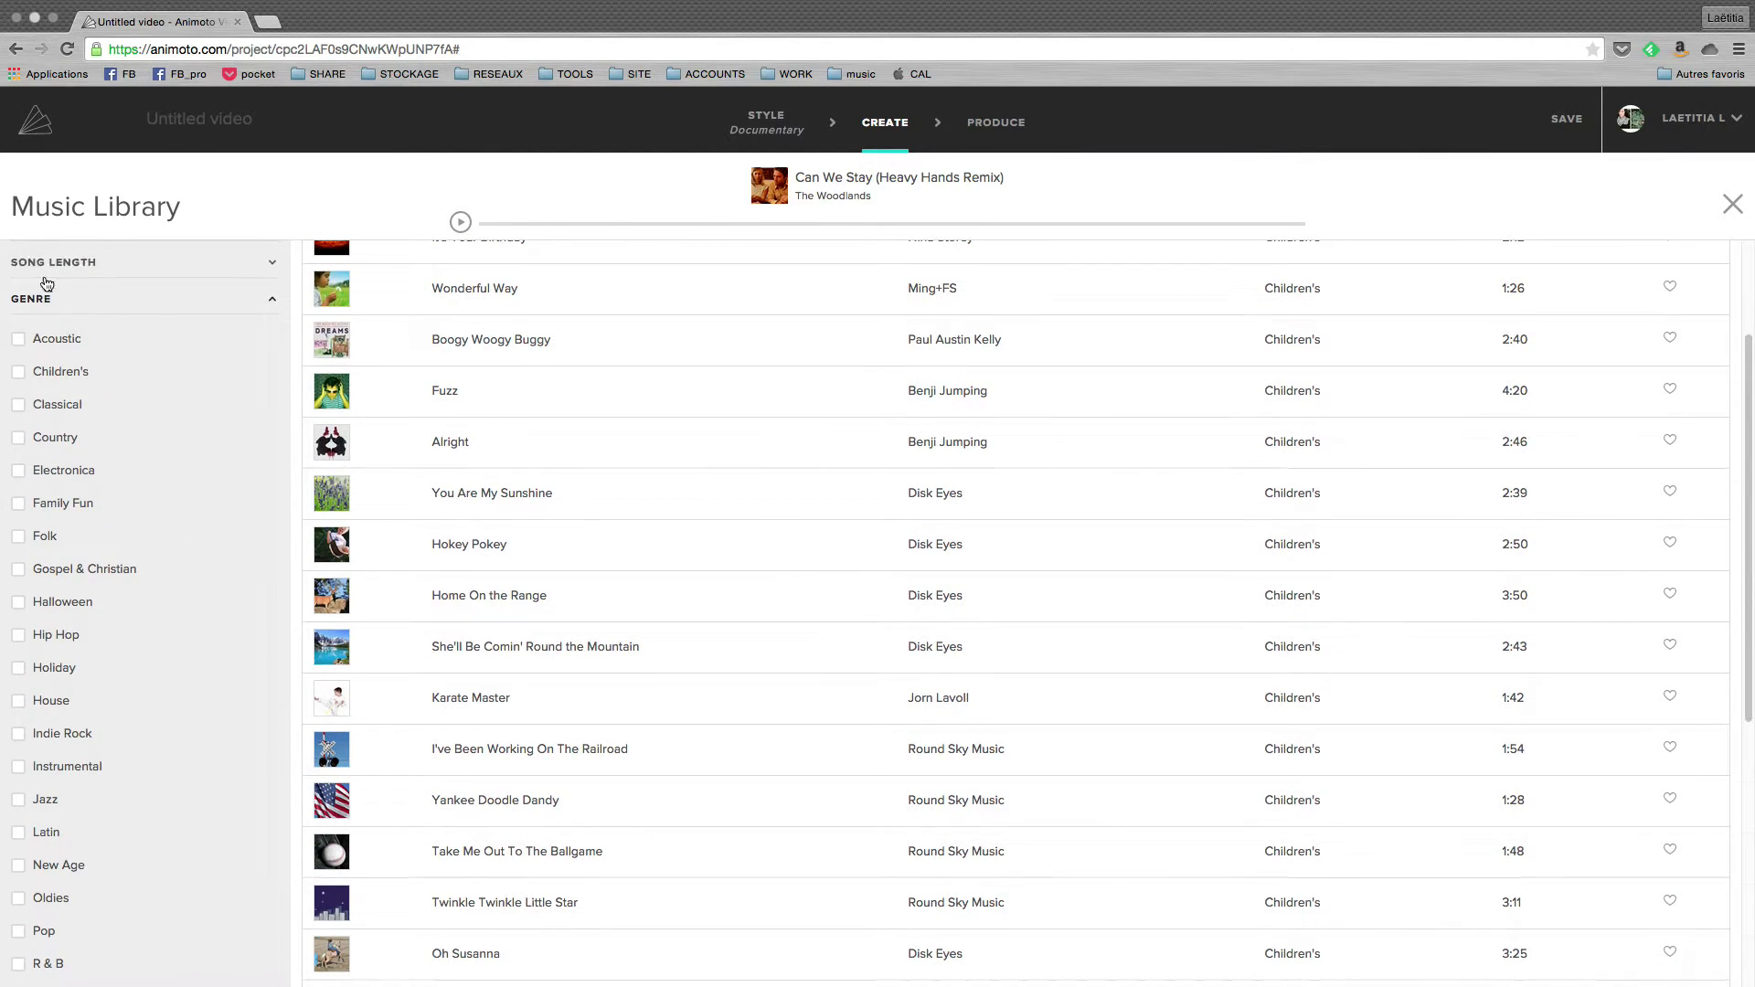
scroll(221, 680, down, 5)
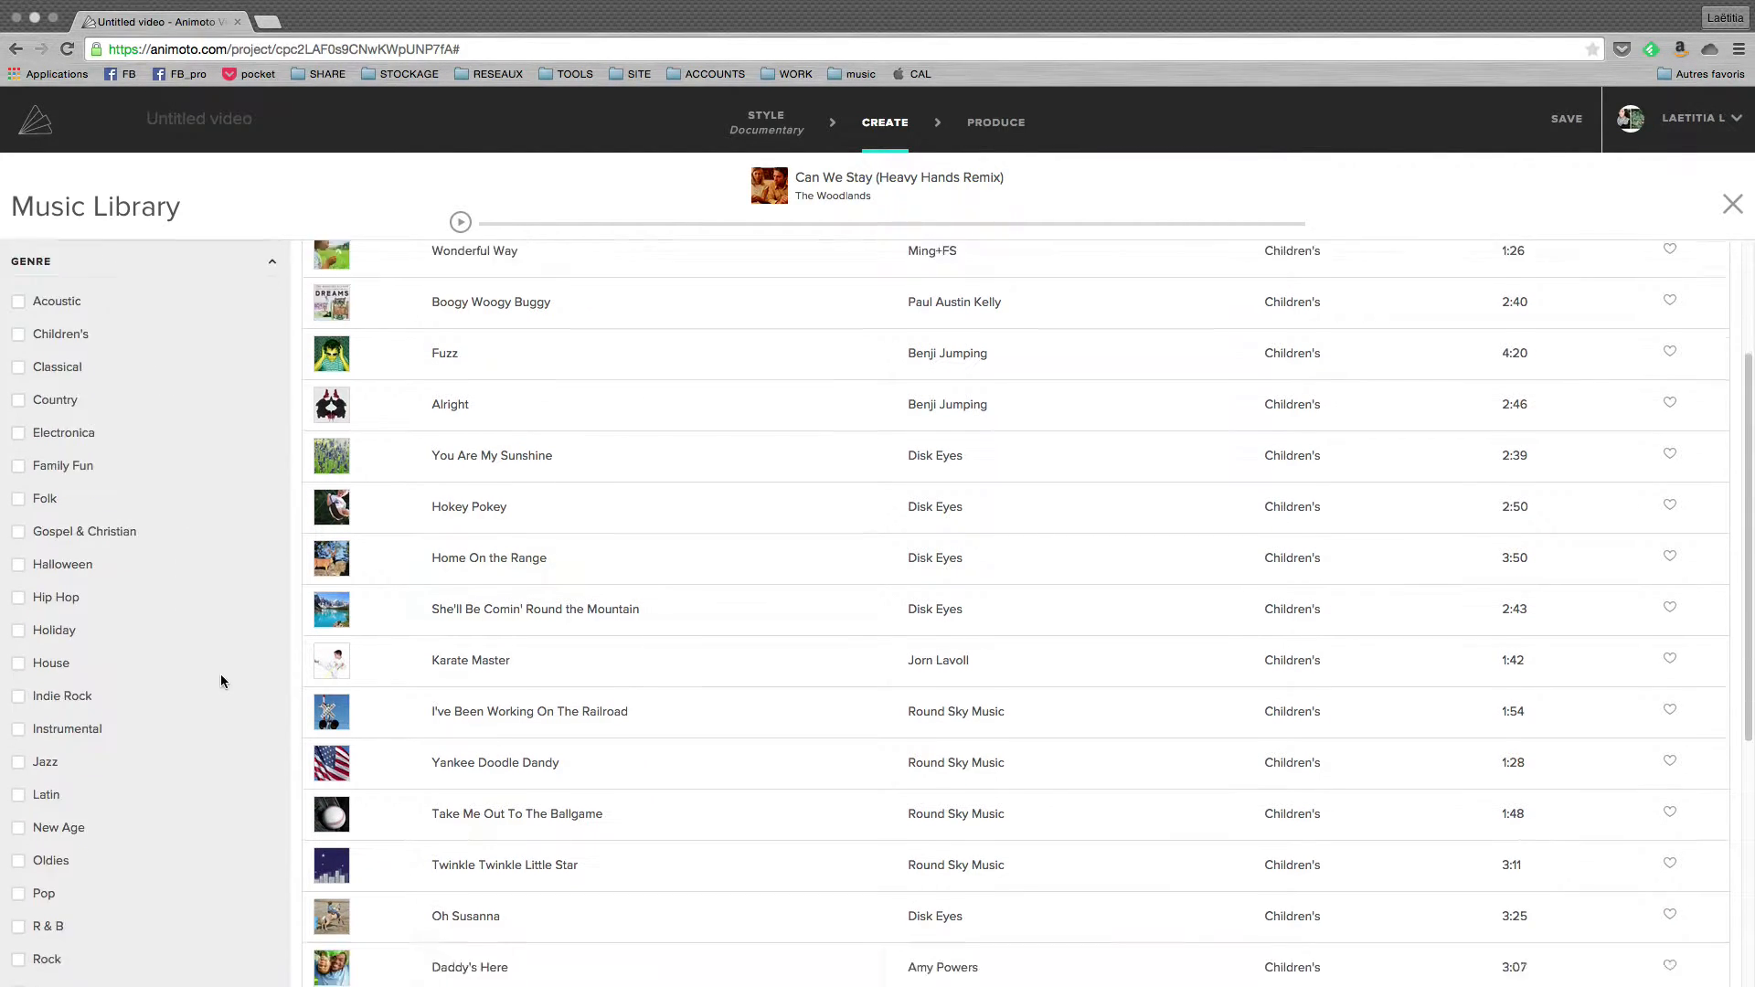
scroll(225, 464, down, 7)
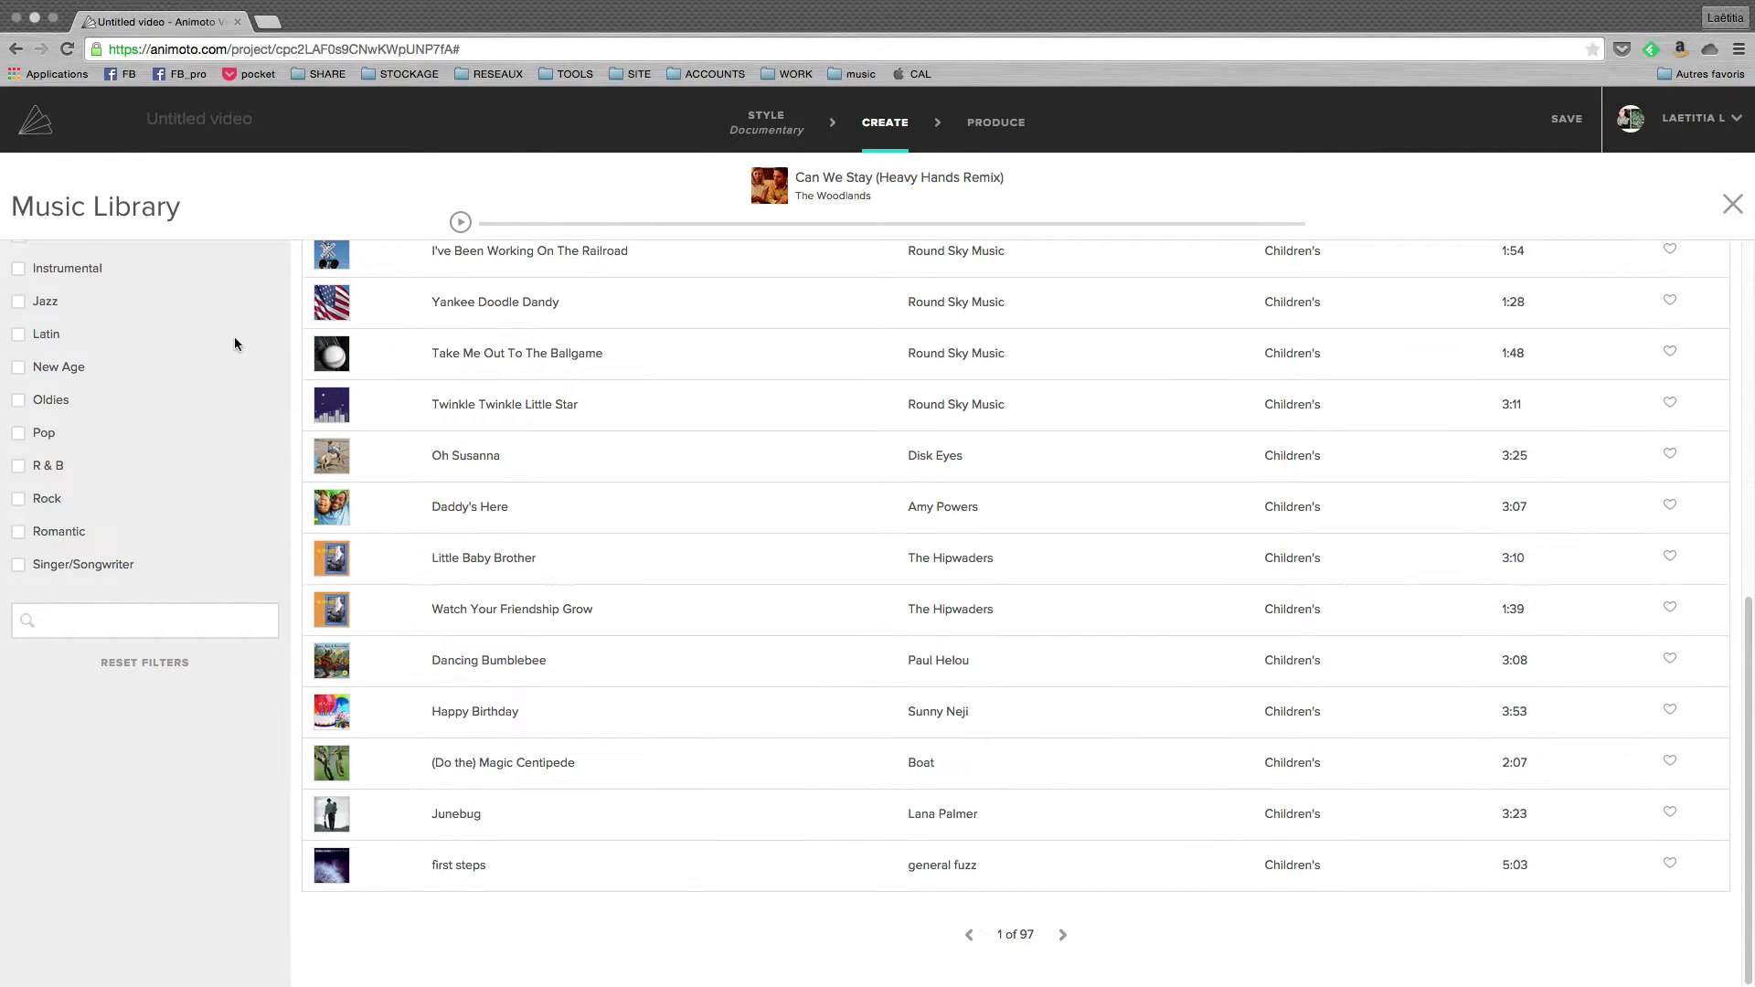
scroll(237, 428, up, 16)
click(272, 473)
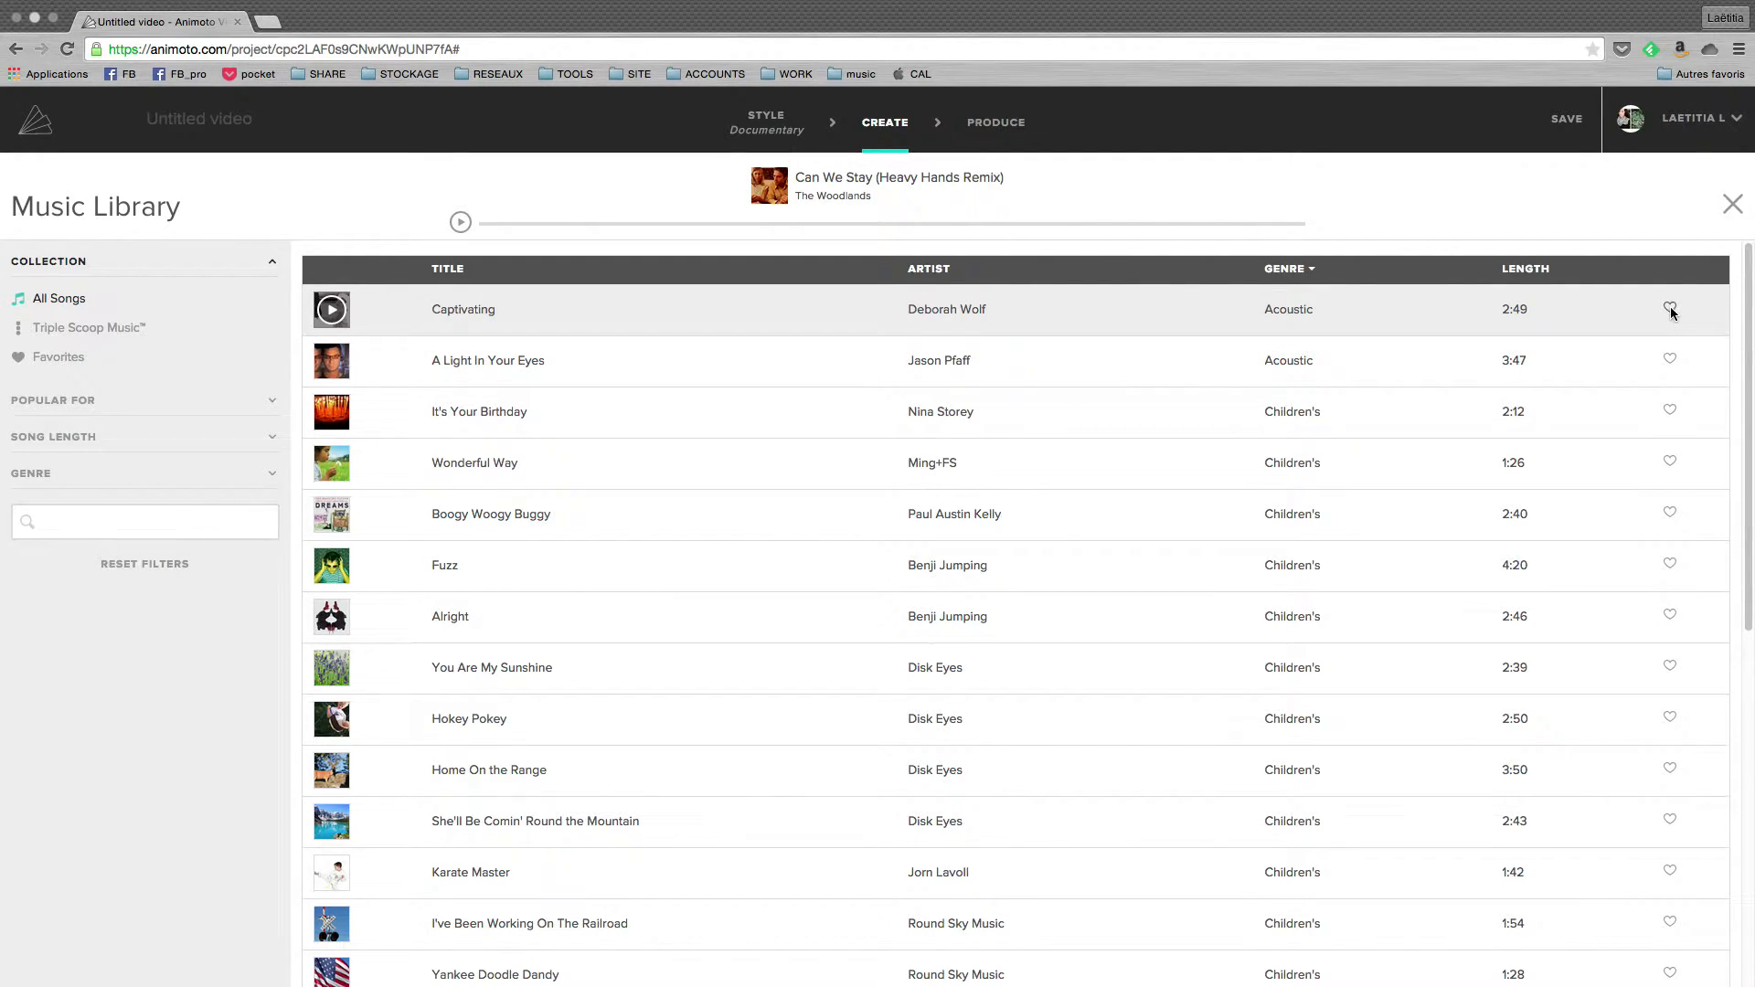
click(55, 360)
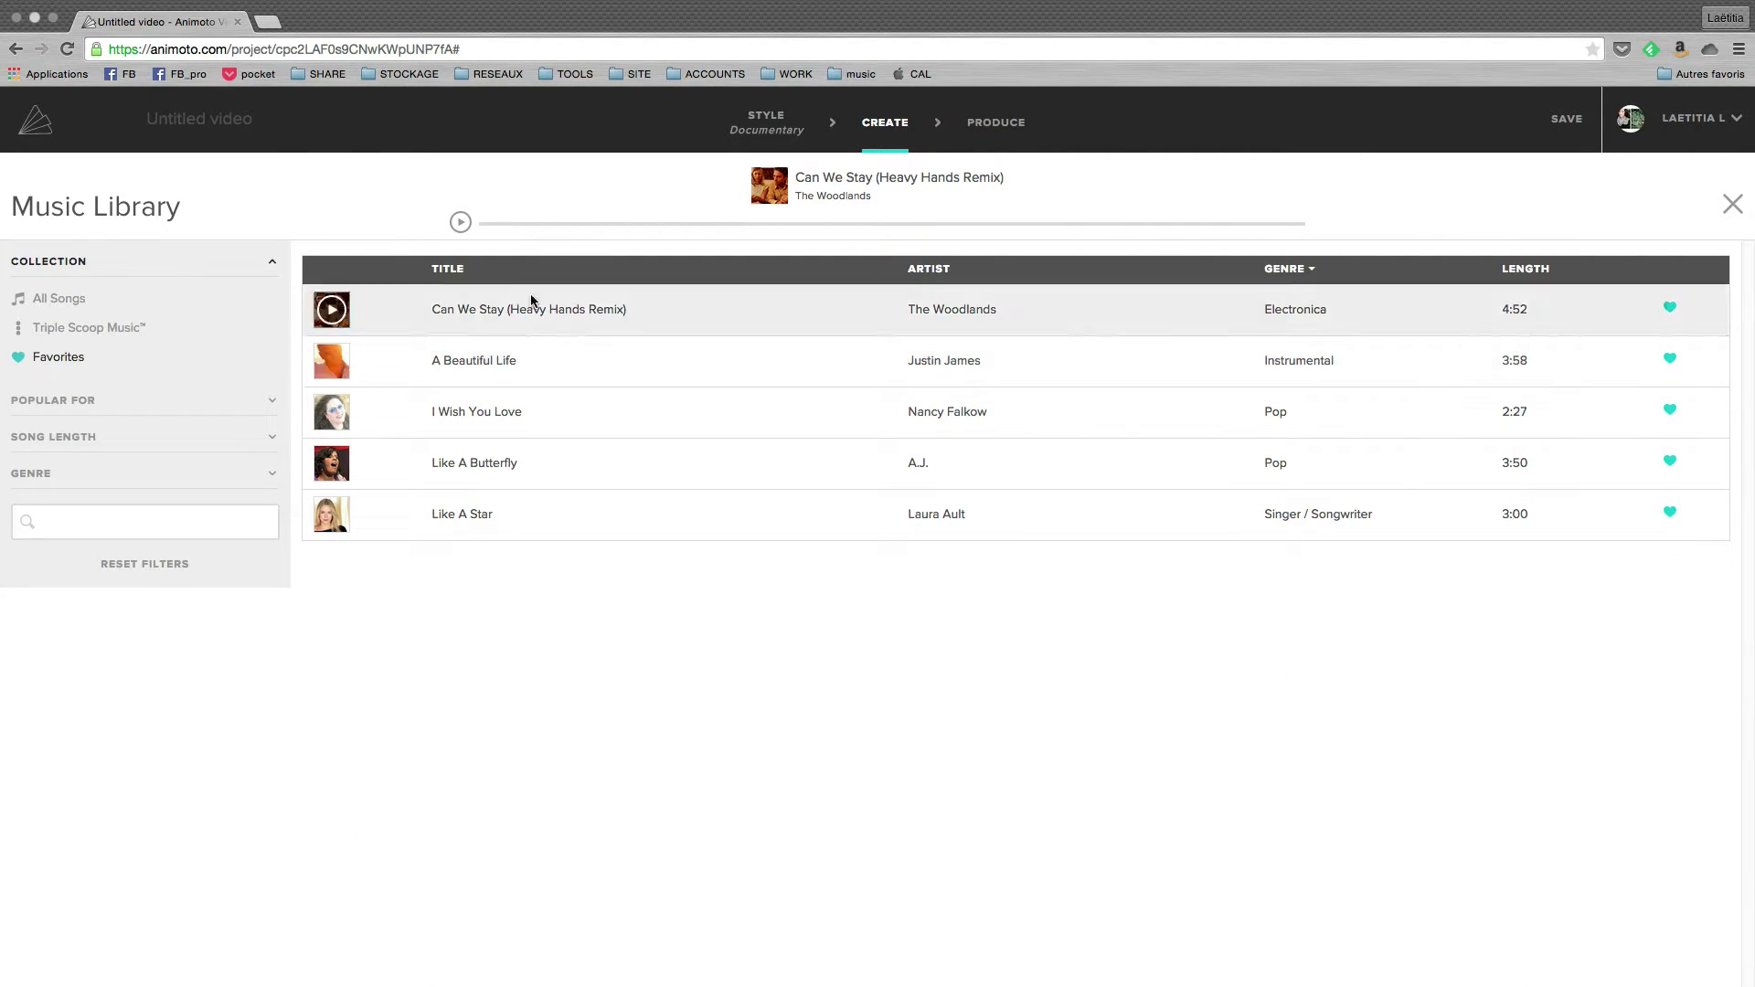
click(1732, 208)
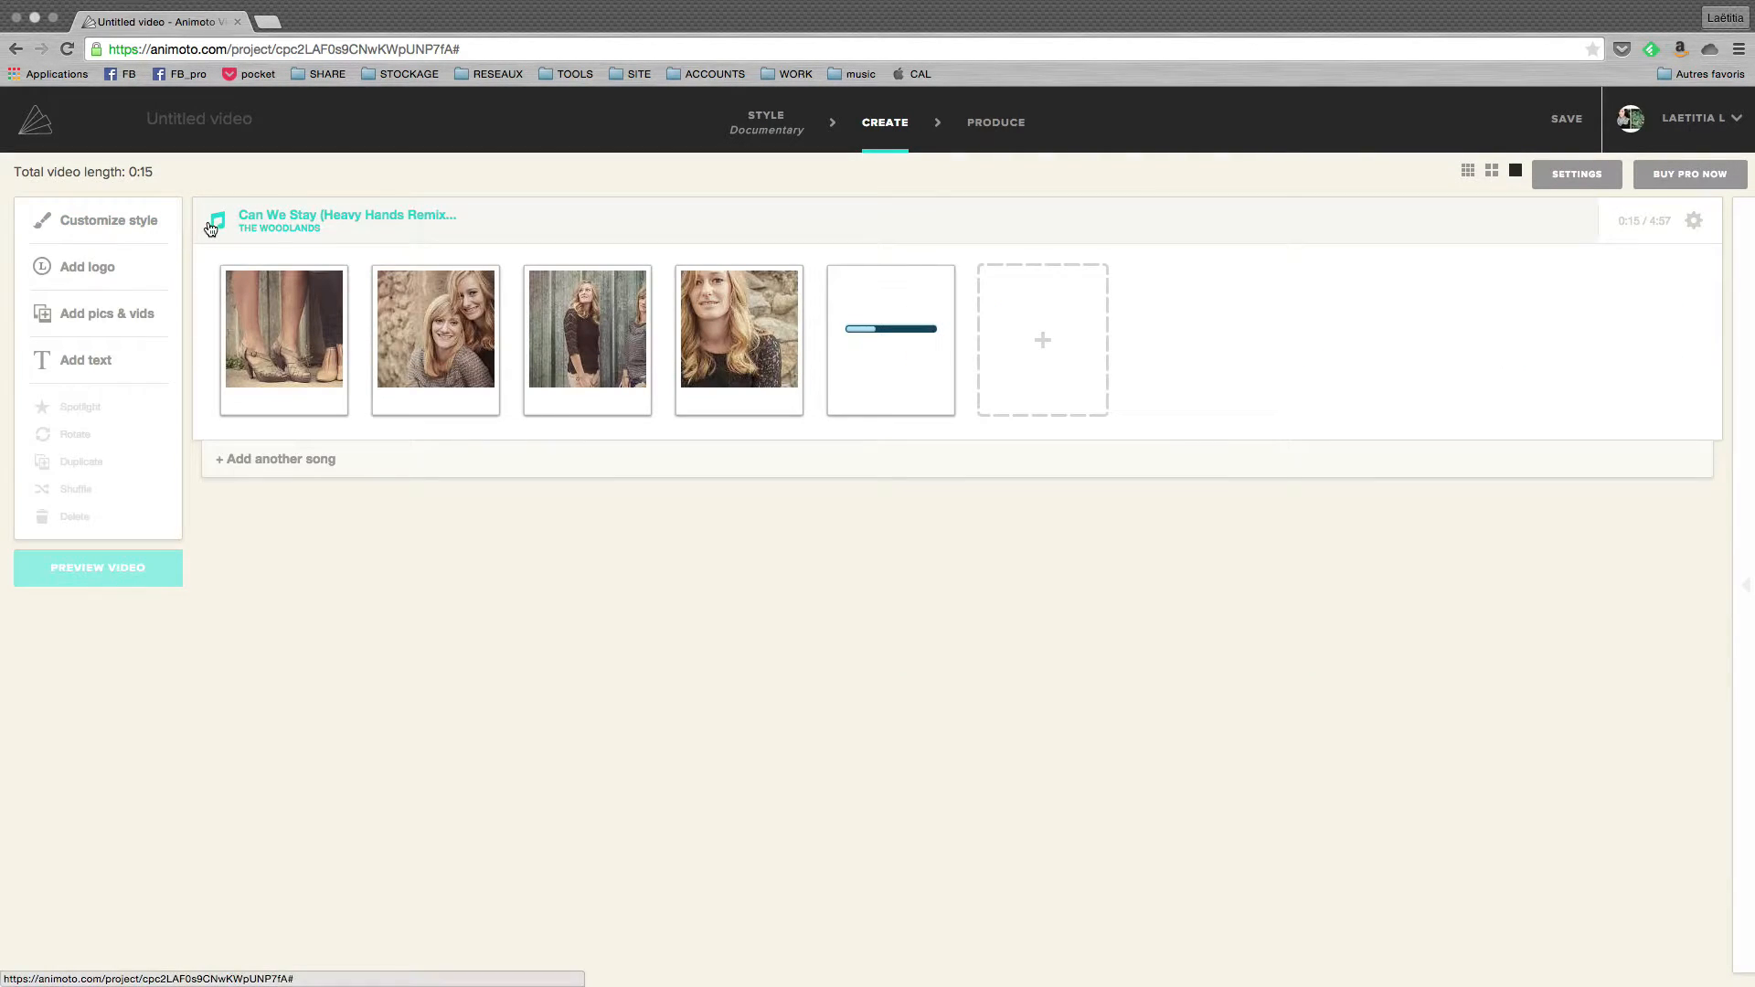
Step: Listen to Can We Stay (Heavy Hands Remix) among the favorite songs and select it as the soundtrack
click(217, 227)
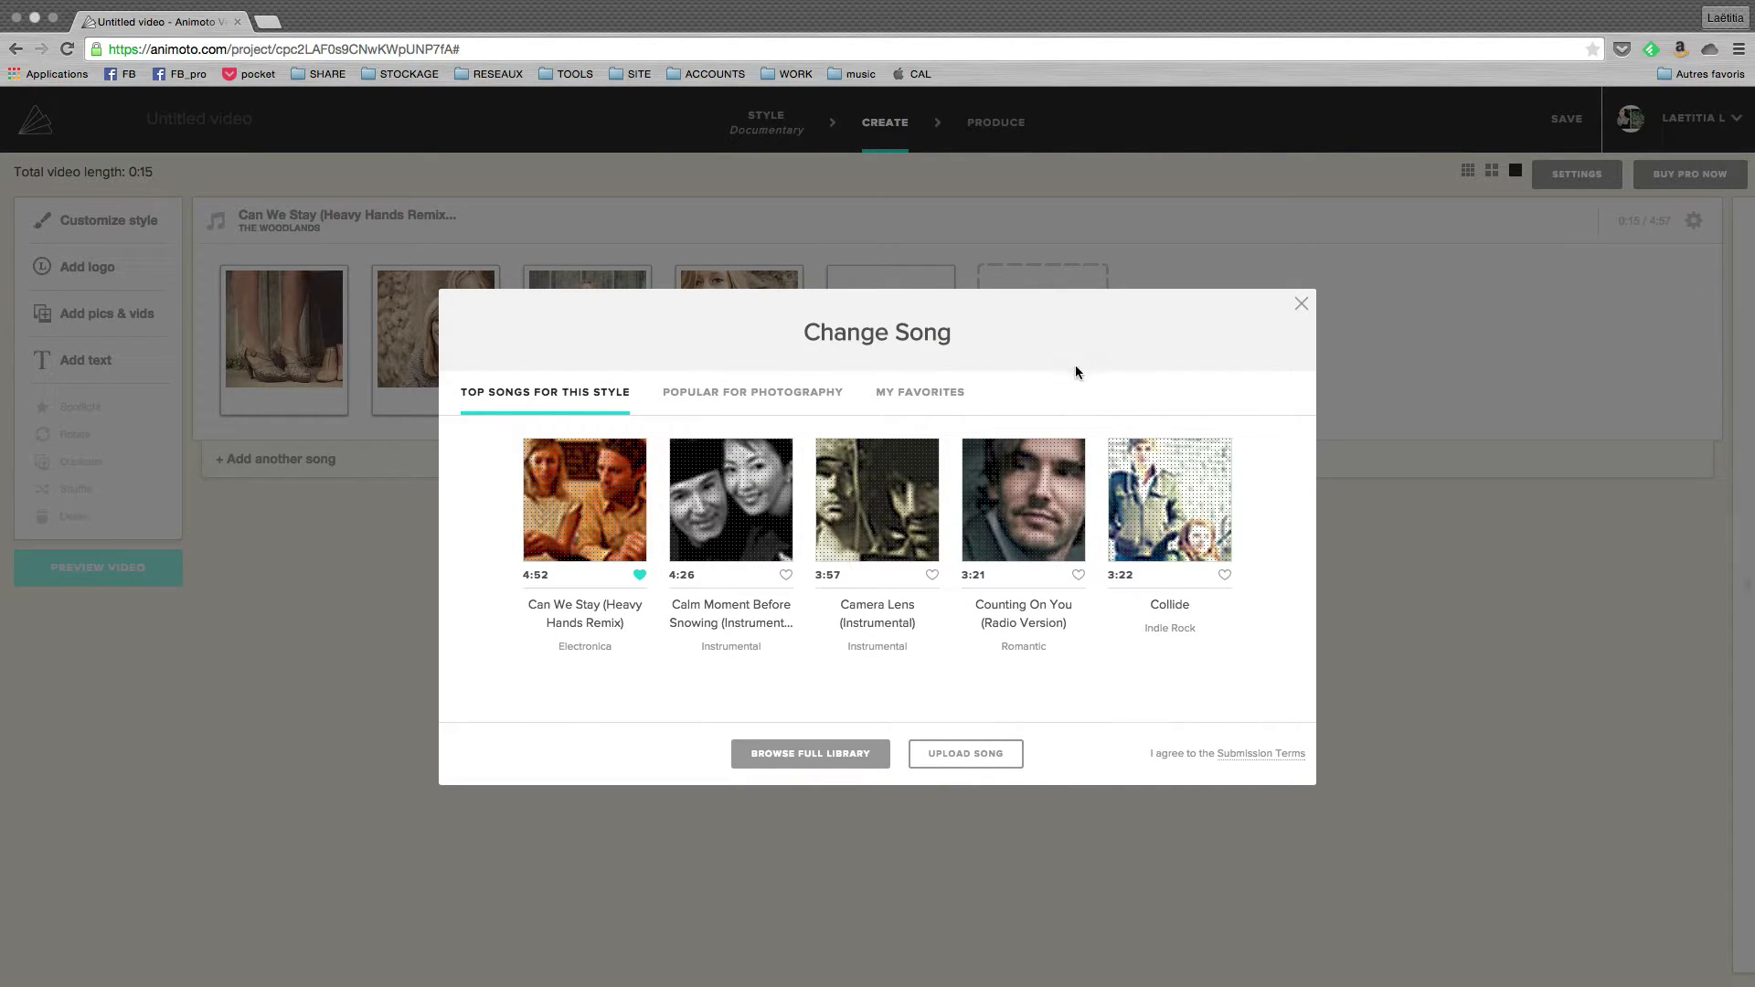
click(914, 395)
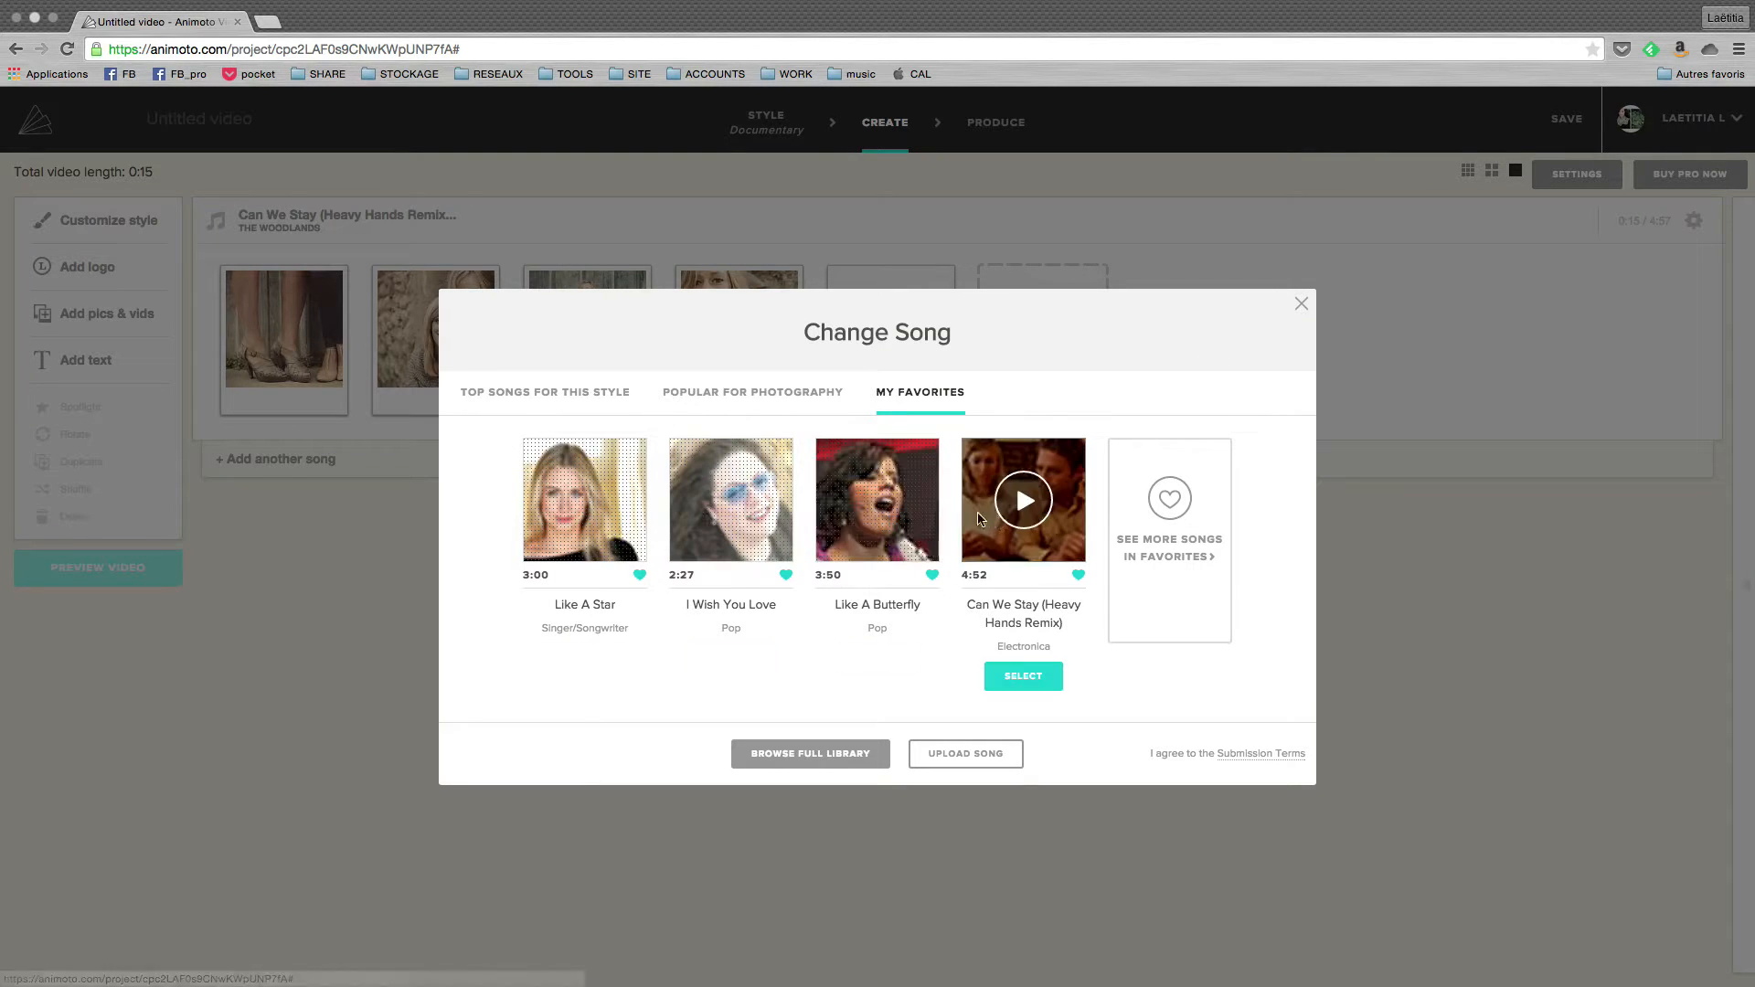
click(1025, 508)
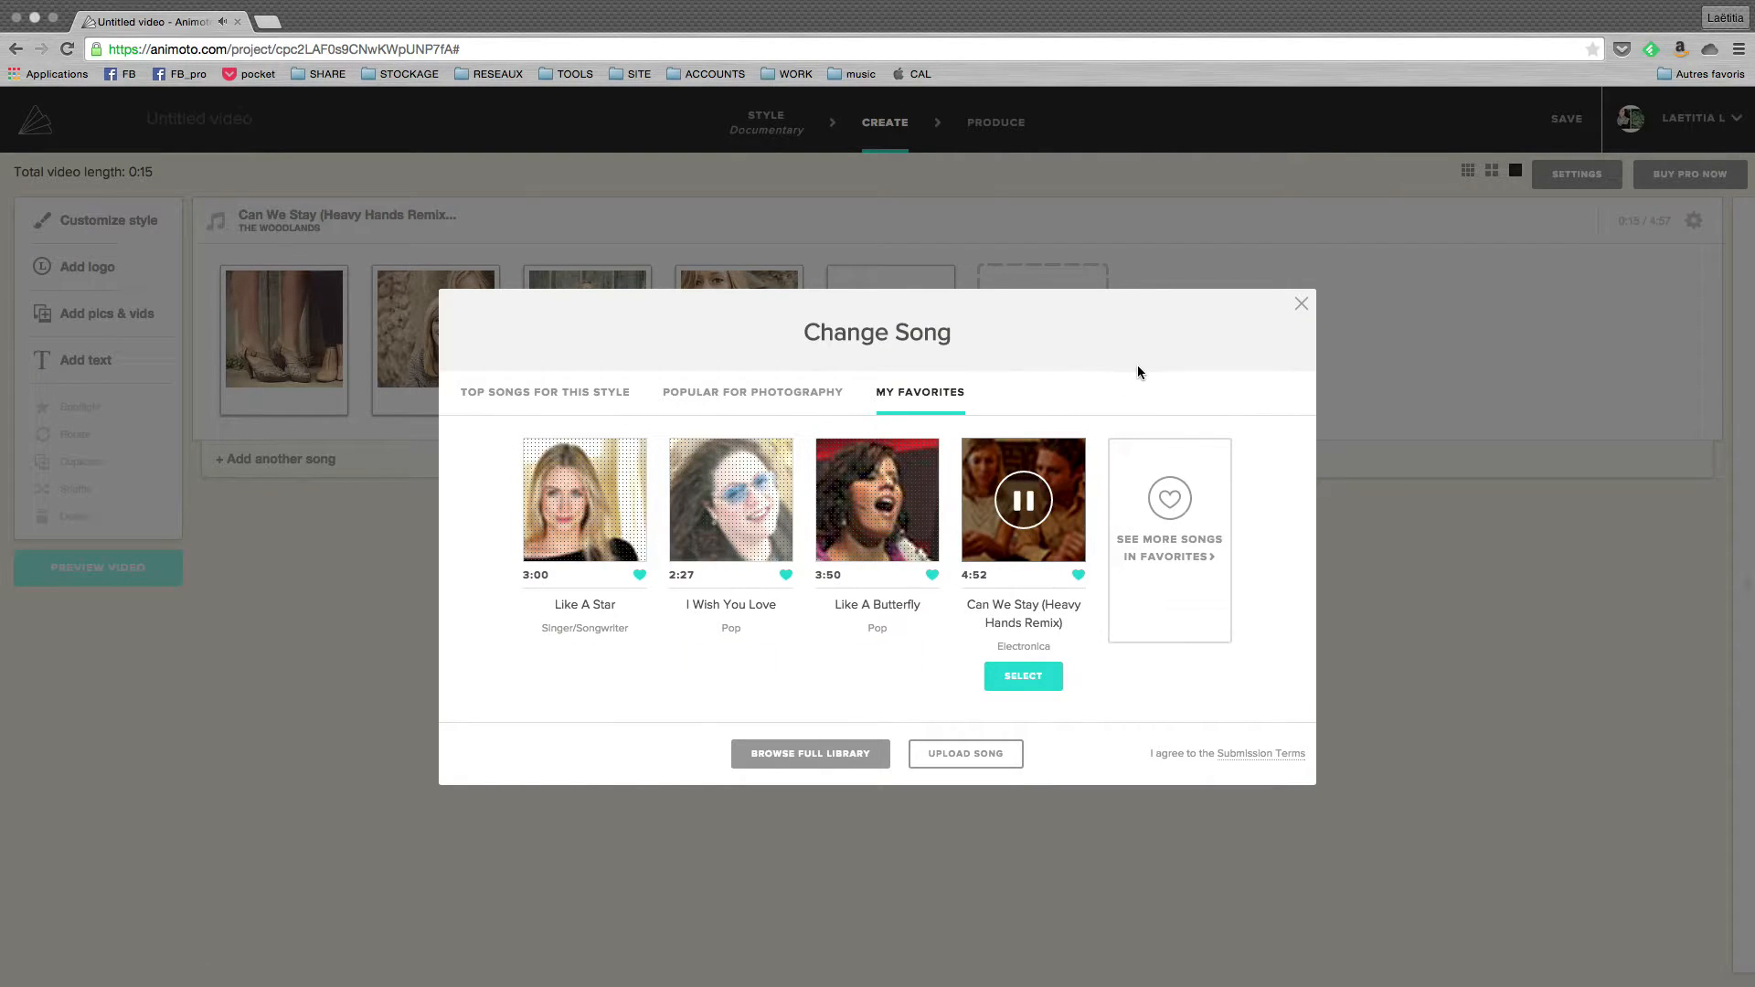
click(1023, 678)
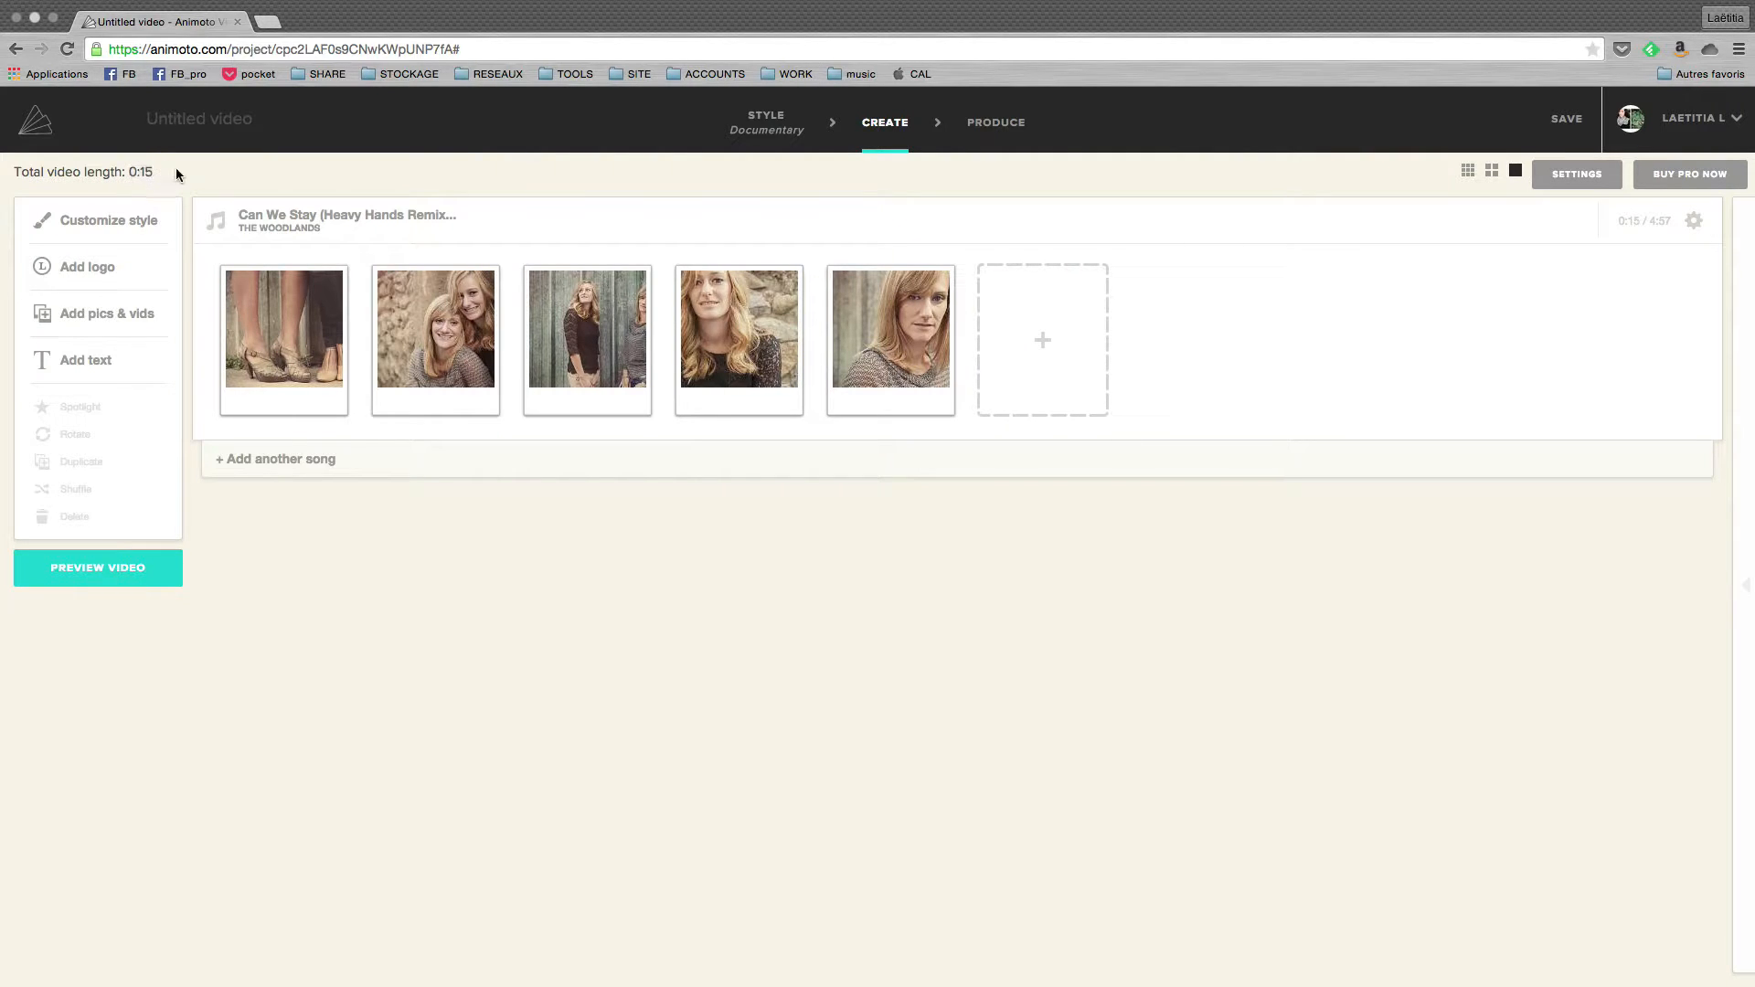
Step: Trim the song to 1:07 from its beginning and save the song settings
click(1694, 222)
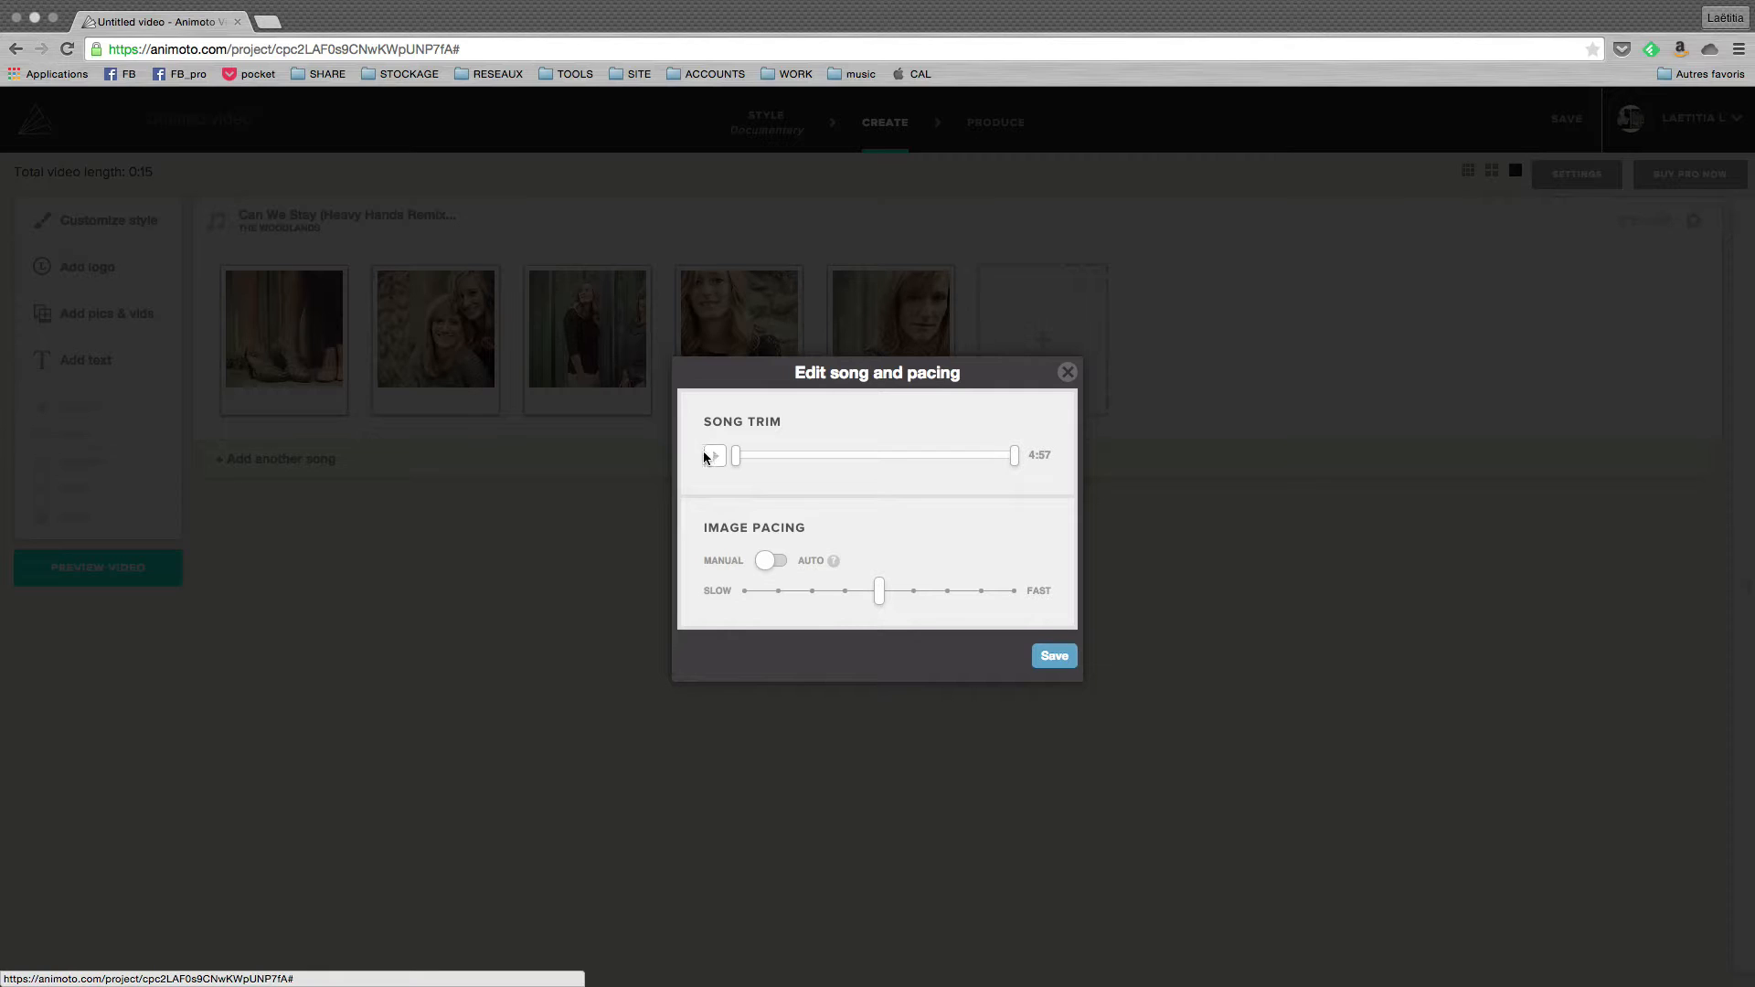
click(714, 457)
click(736, 457)
drag(734, 458, 778, 457)
click(716, 457)
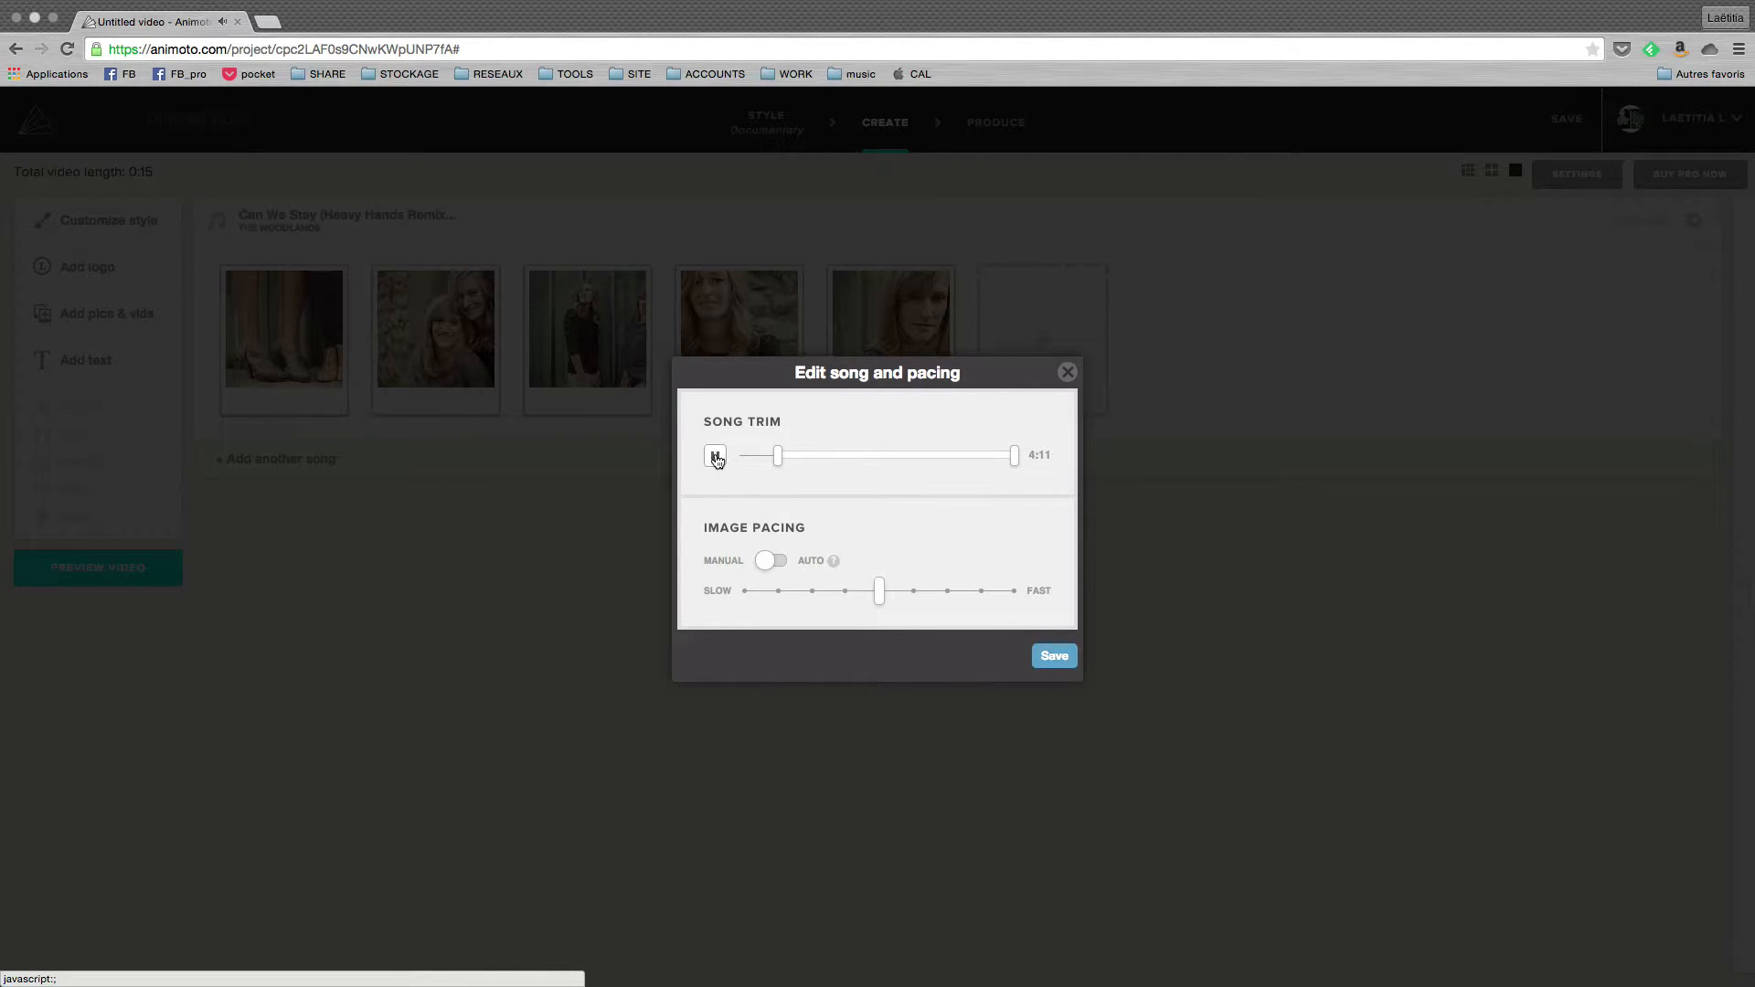
drag(1014, 459, 735, 458)
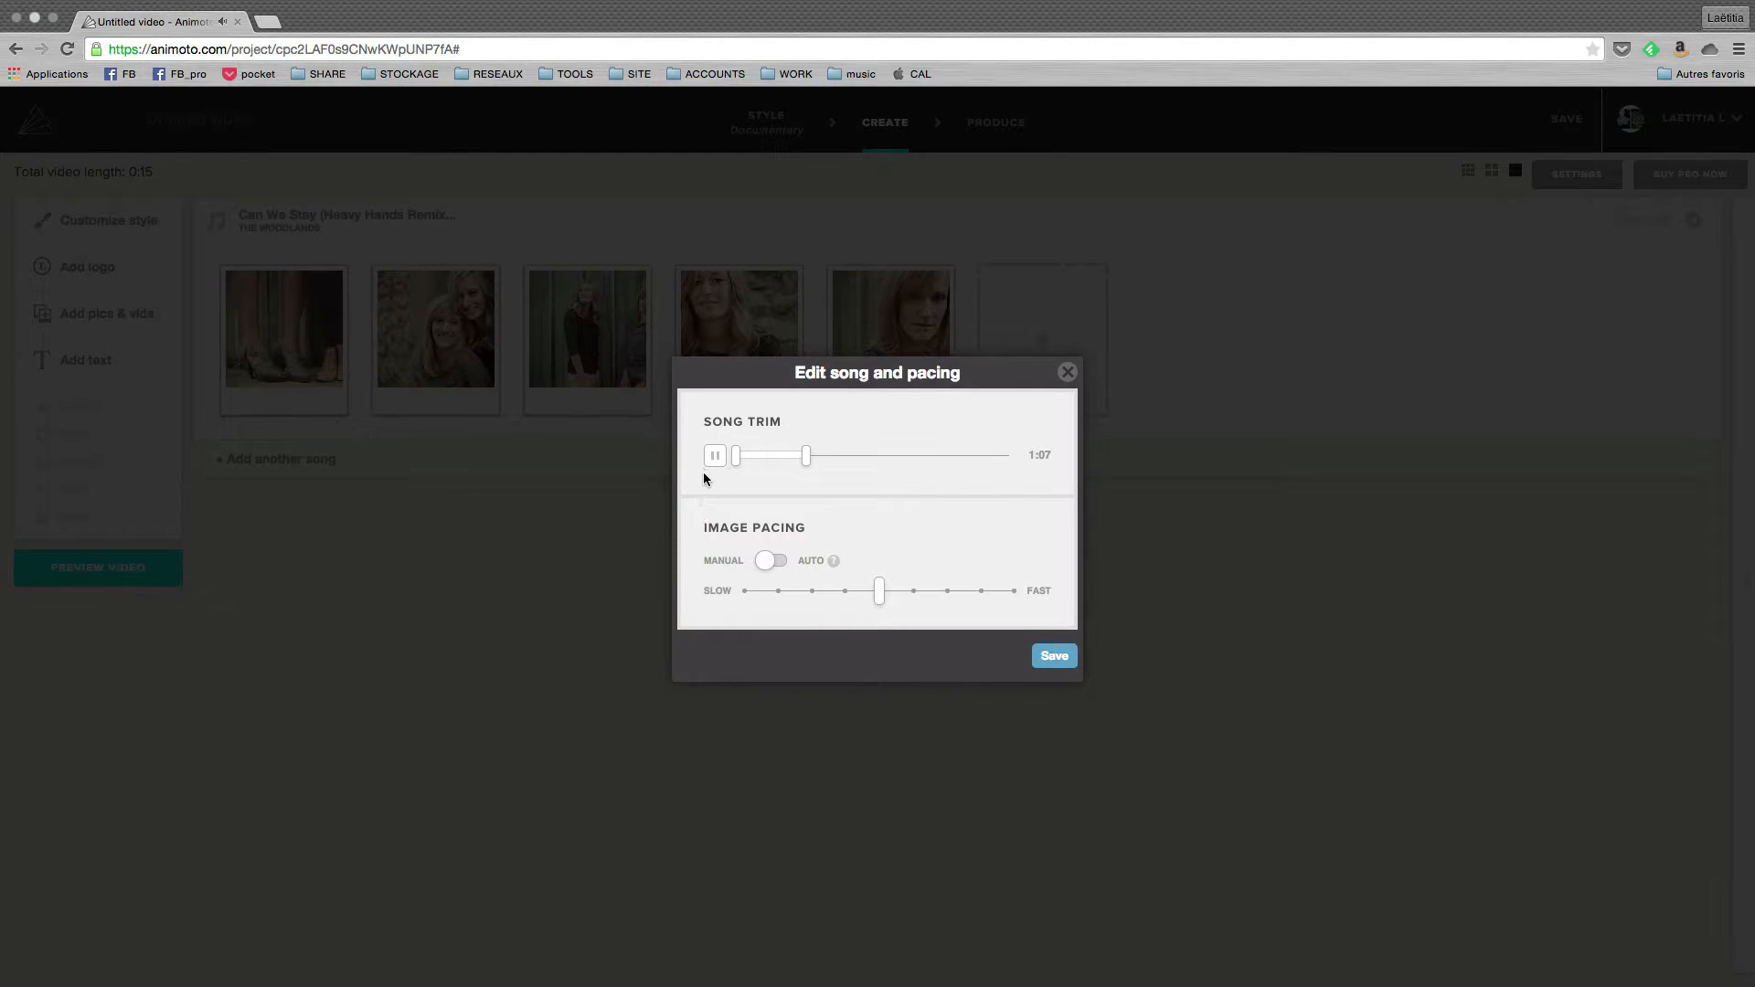
click(1054, 655)
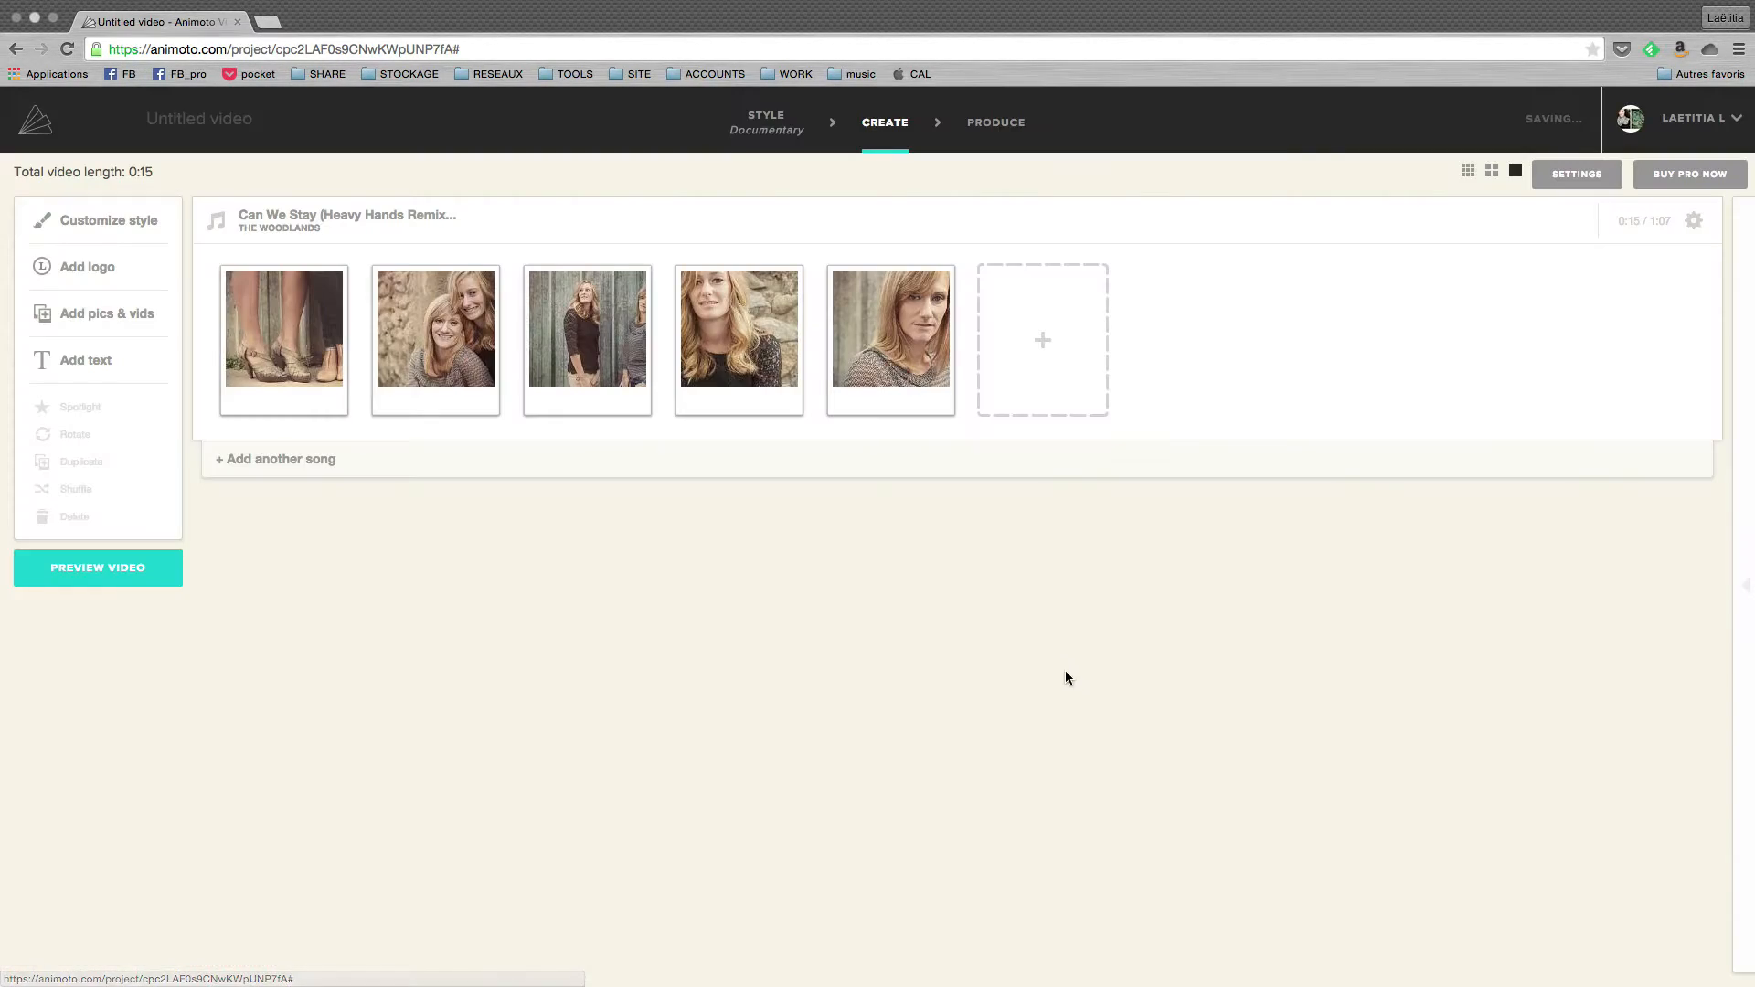
Step: Generate a preview of the video and return to editing
click(119, 576)
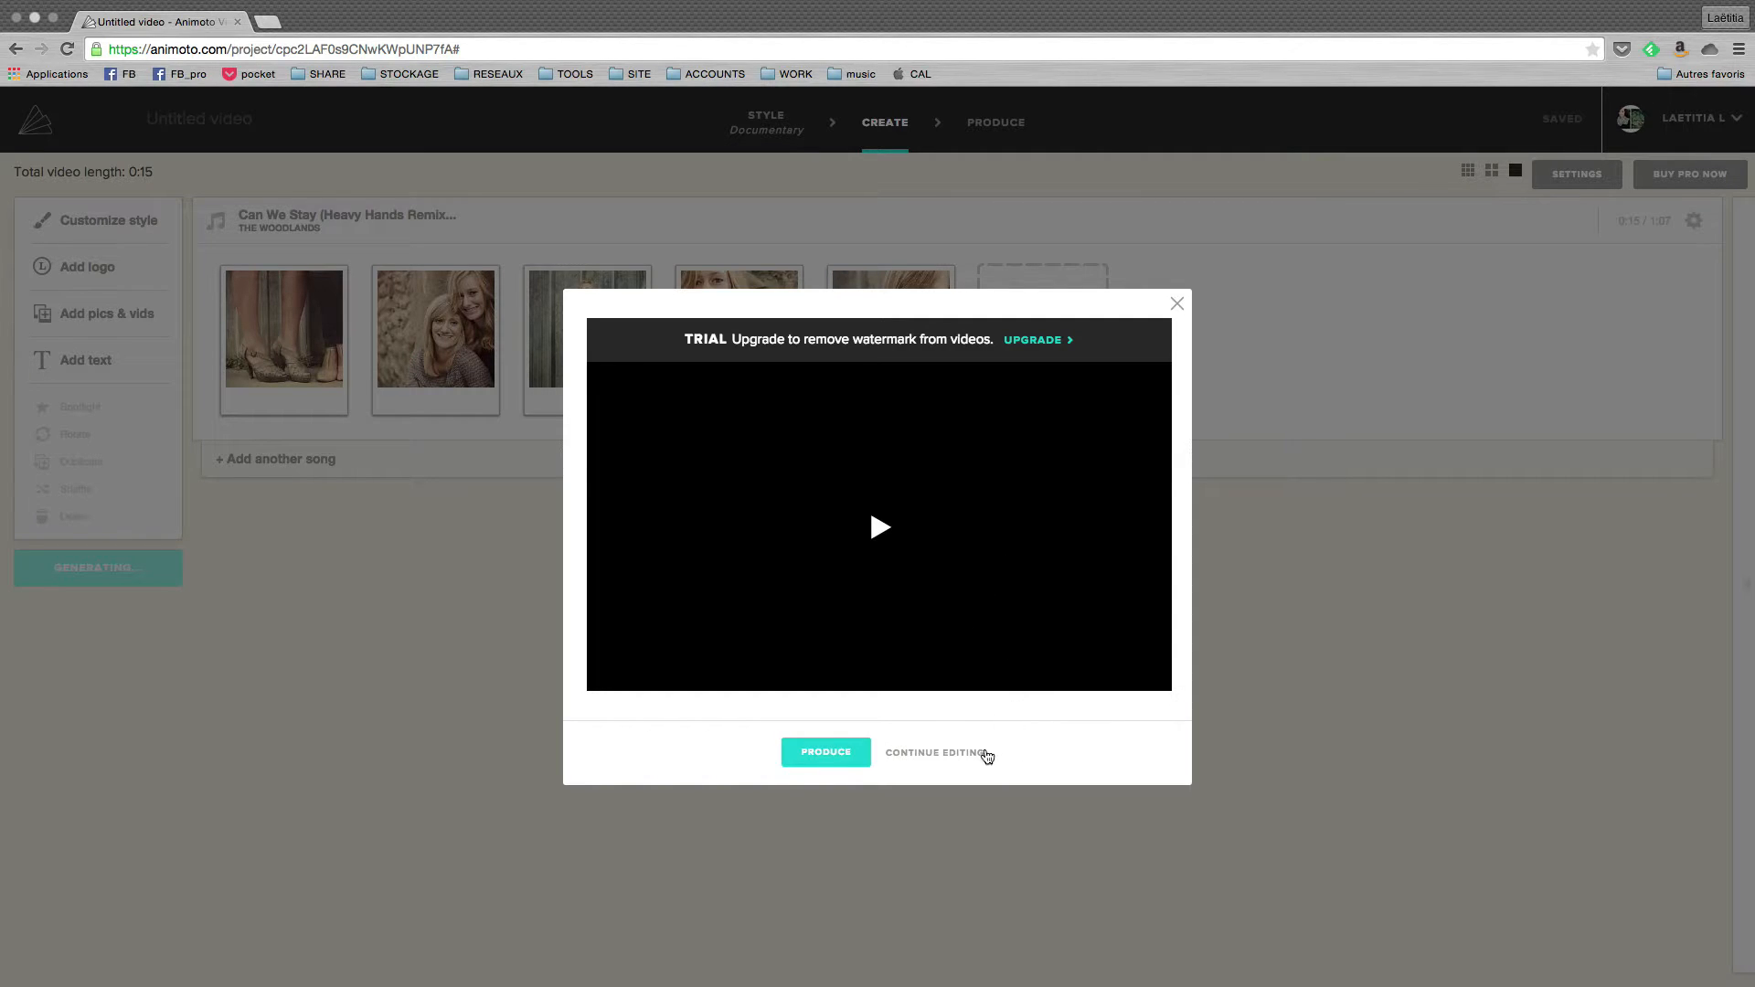
click(956, 761)
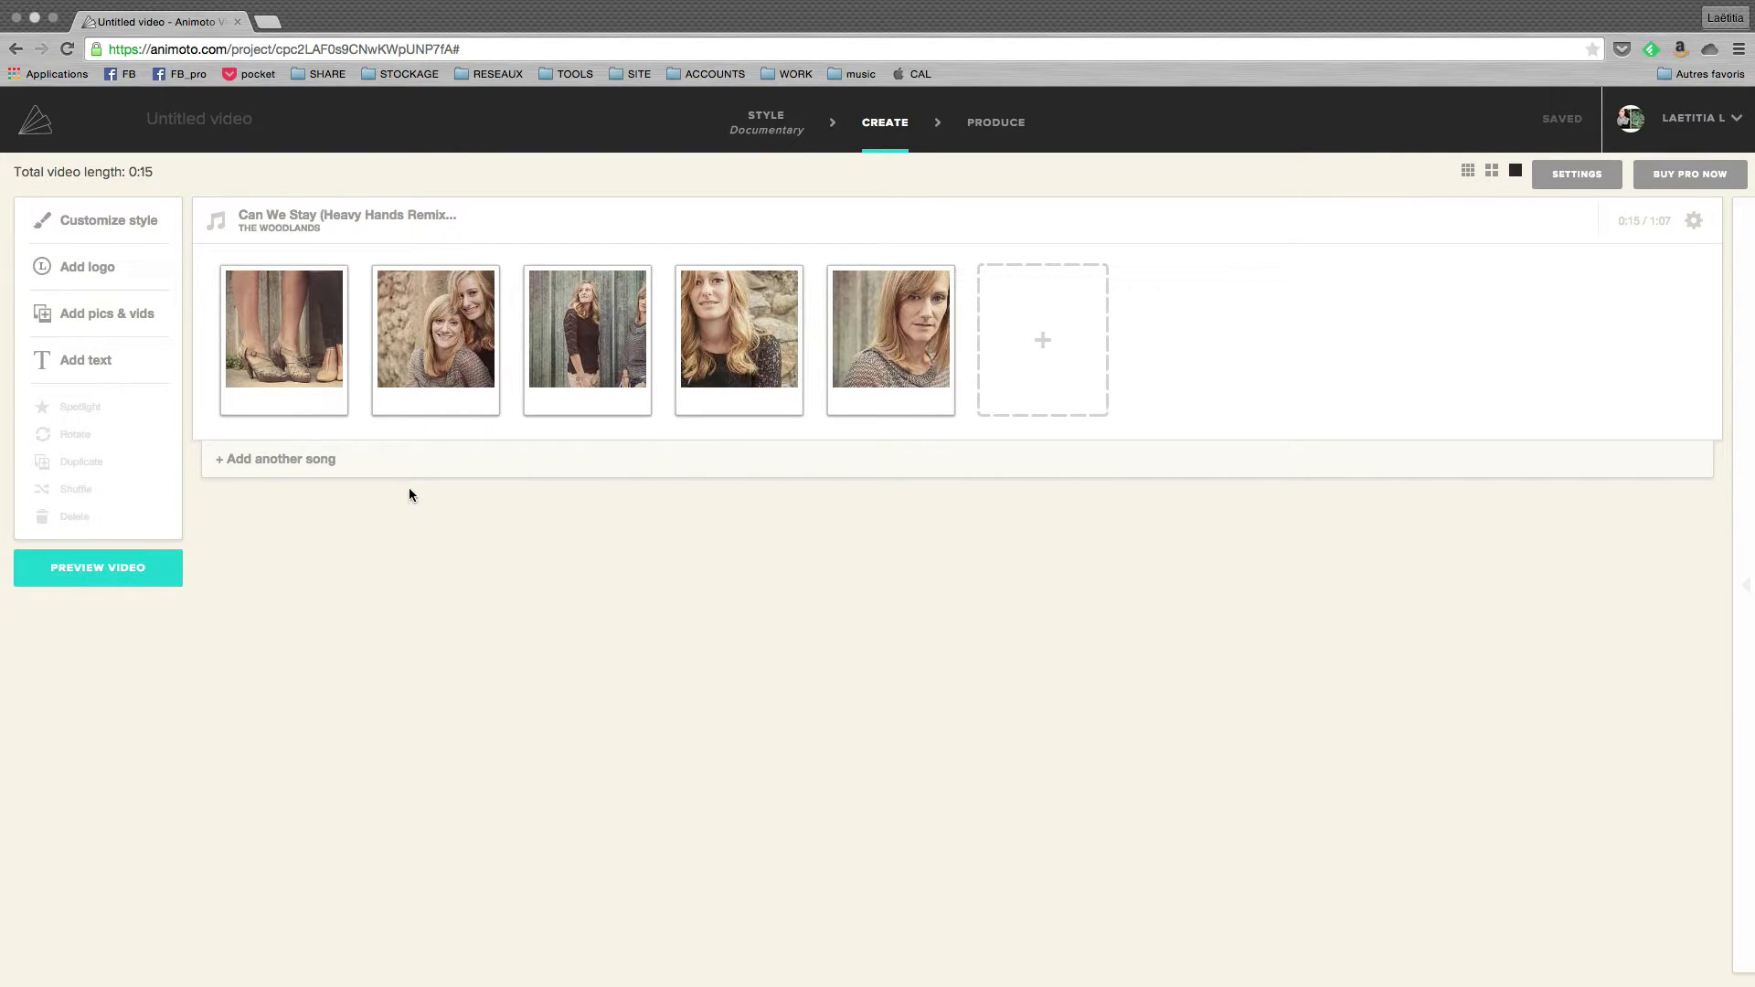
Step: Move the third photo, the standing shot against the wooden wall, to the end of the sequence
mouse_move(292, 357)
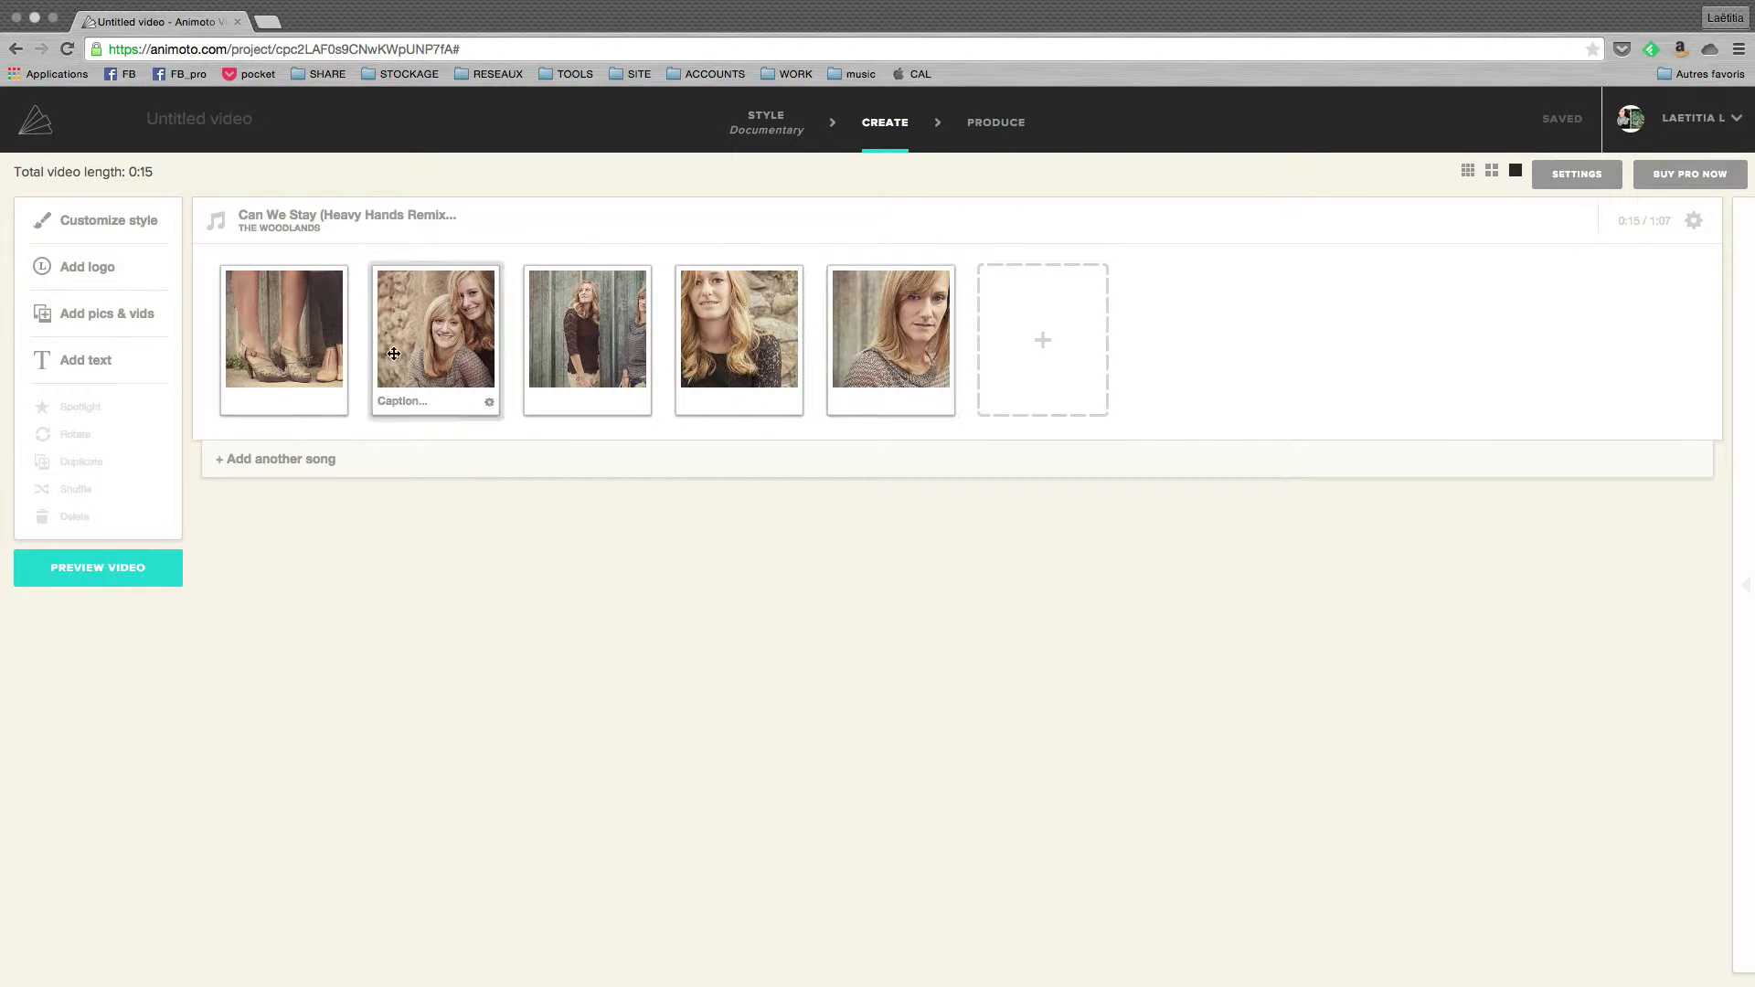
click(298, 335)
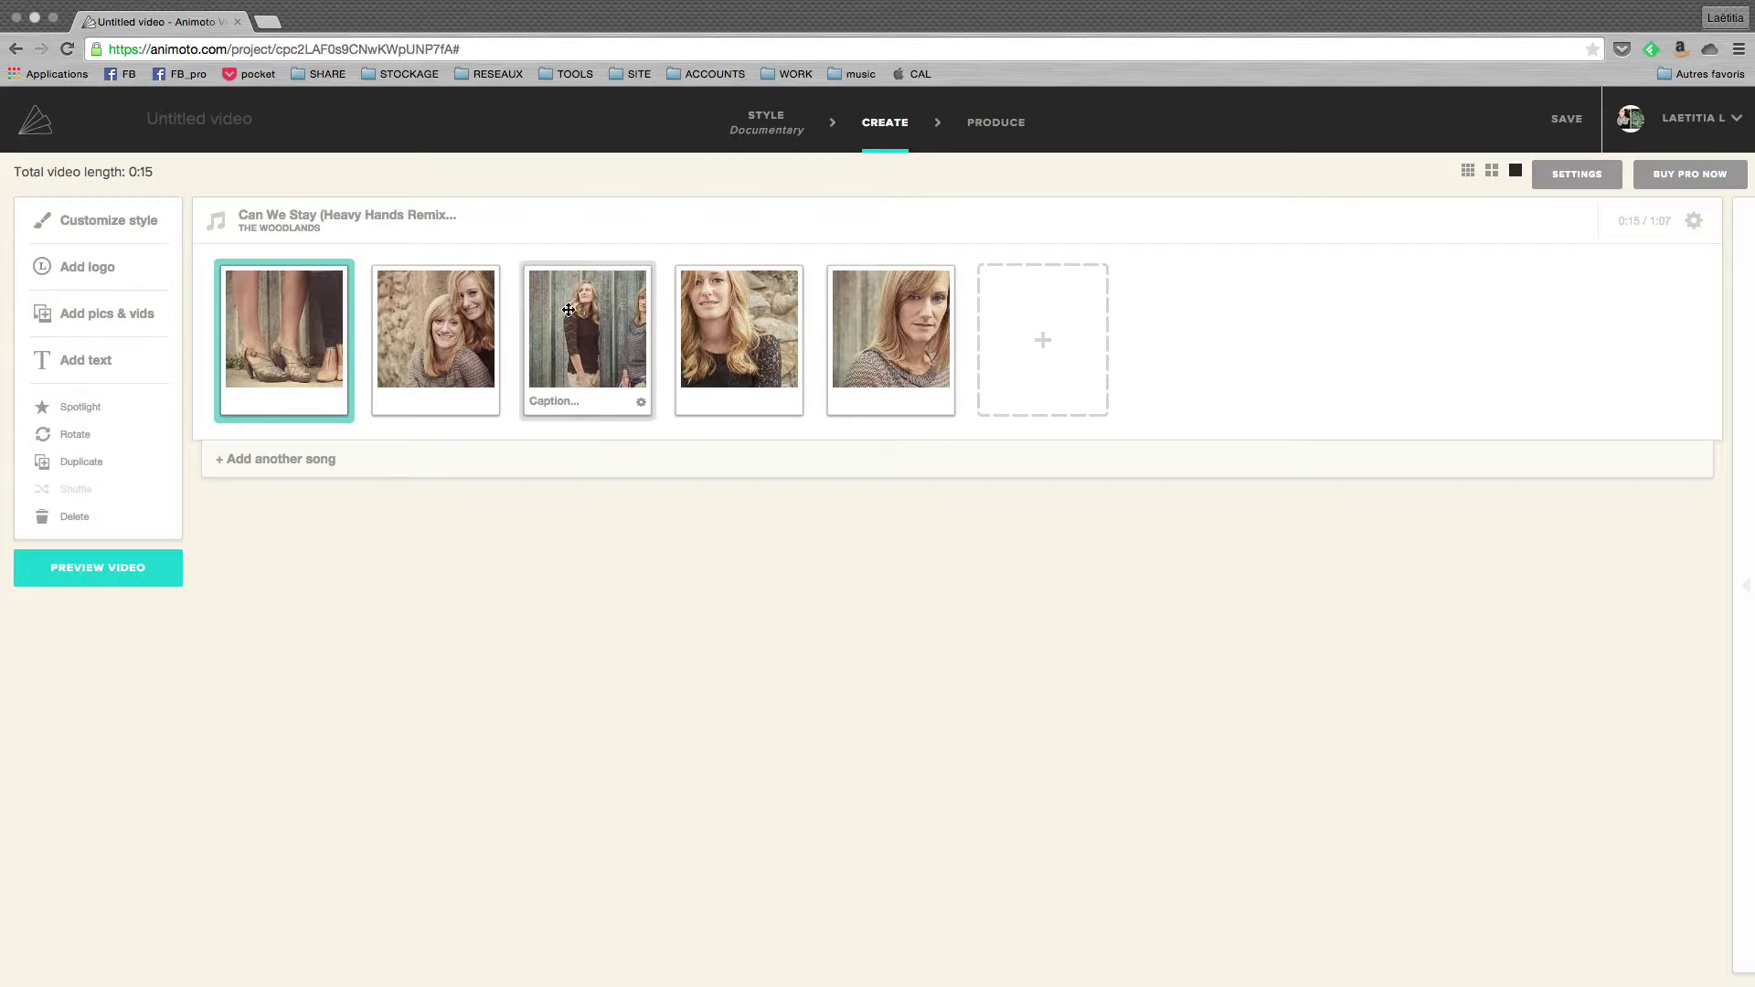
drag(563, 327, 894, 339)
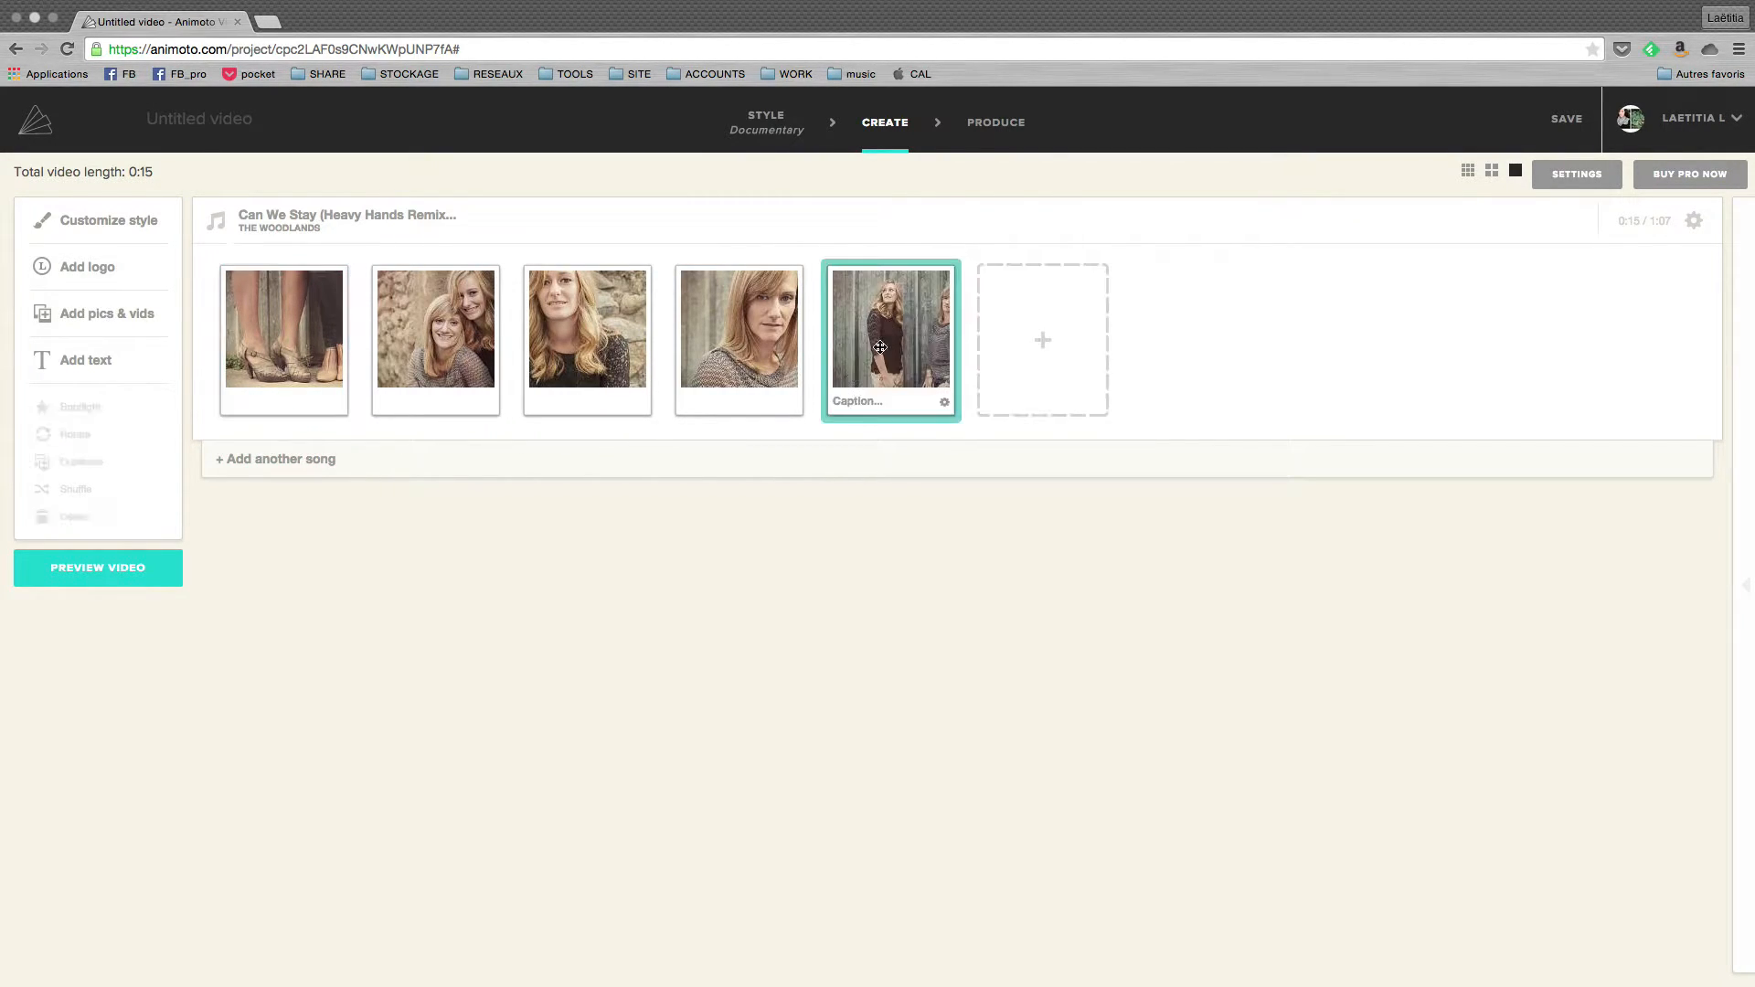
Step: Try both solo portraits ahead of the close-up of the two women, and return that close-up to second place
drag(589, 344, 431, 334)
drag(681, 388, 590, 402)
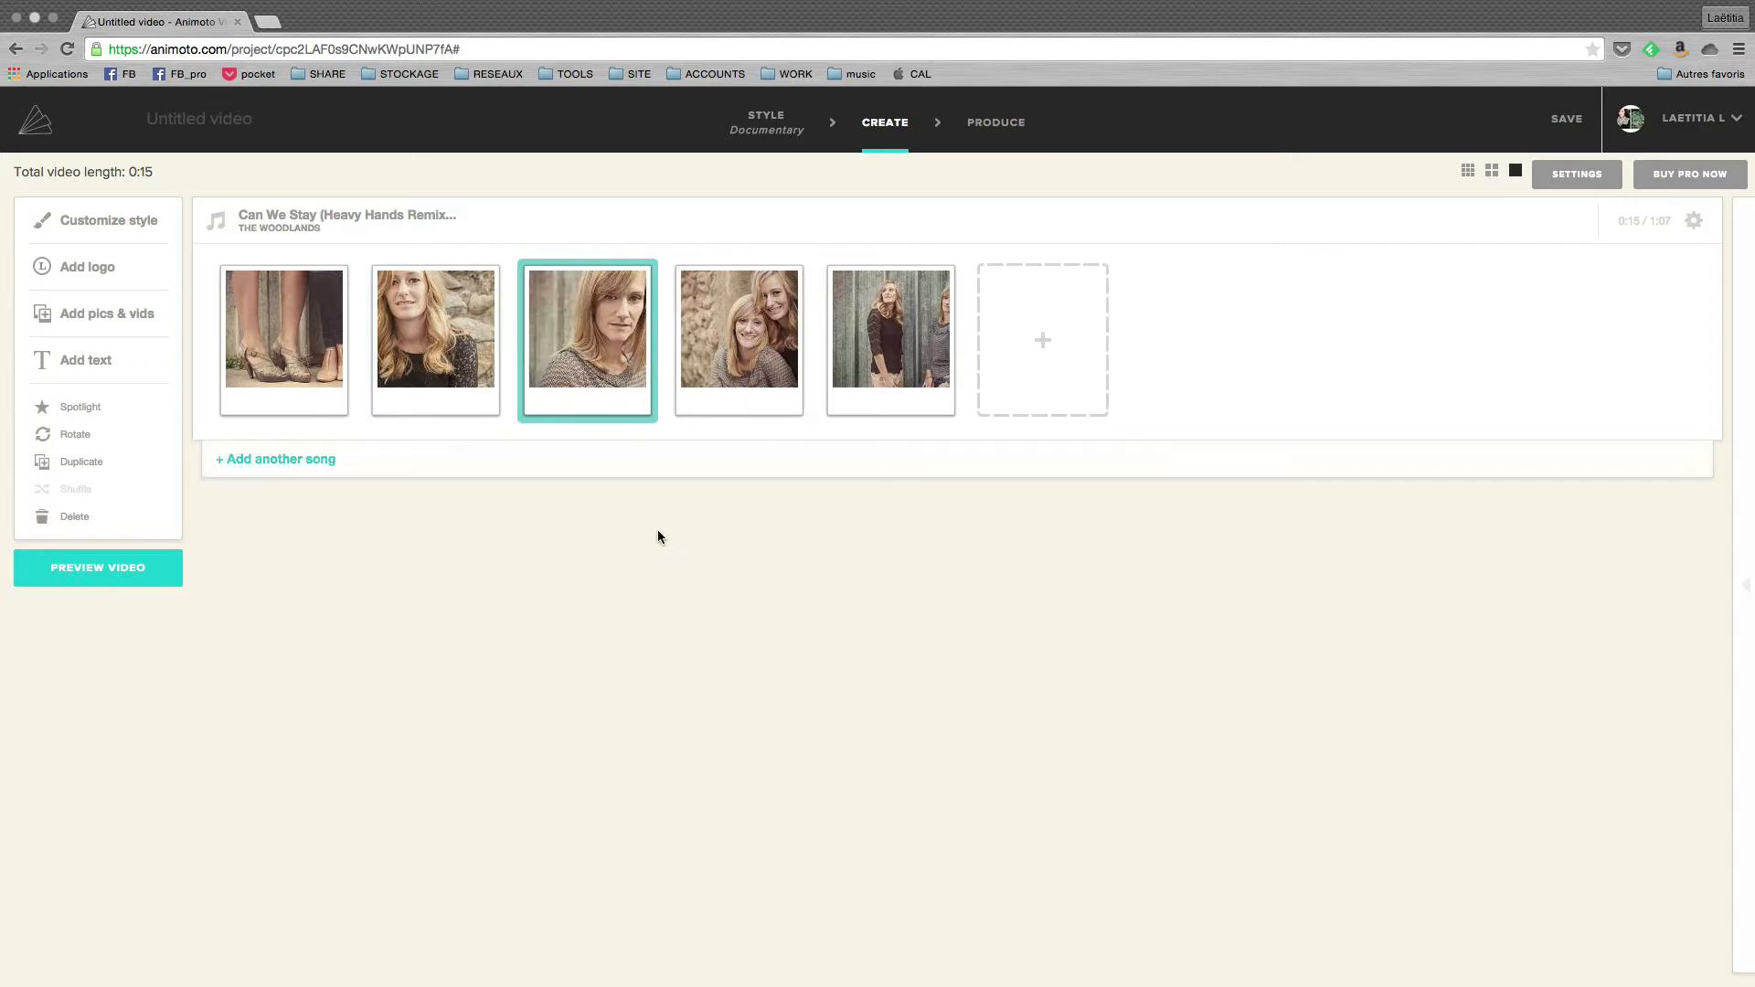
drag(739, 347, 485, 458)
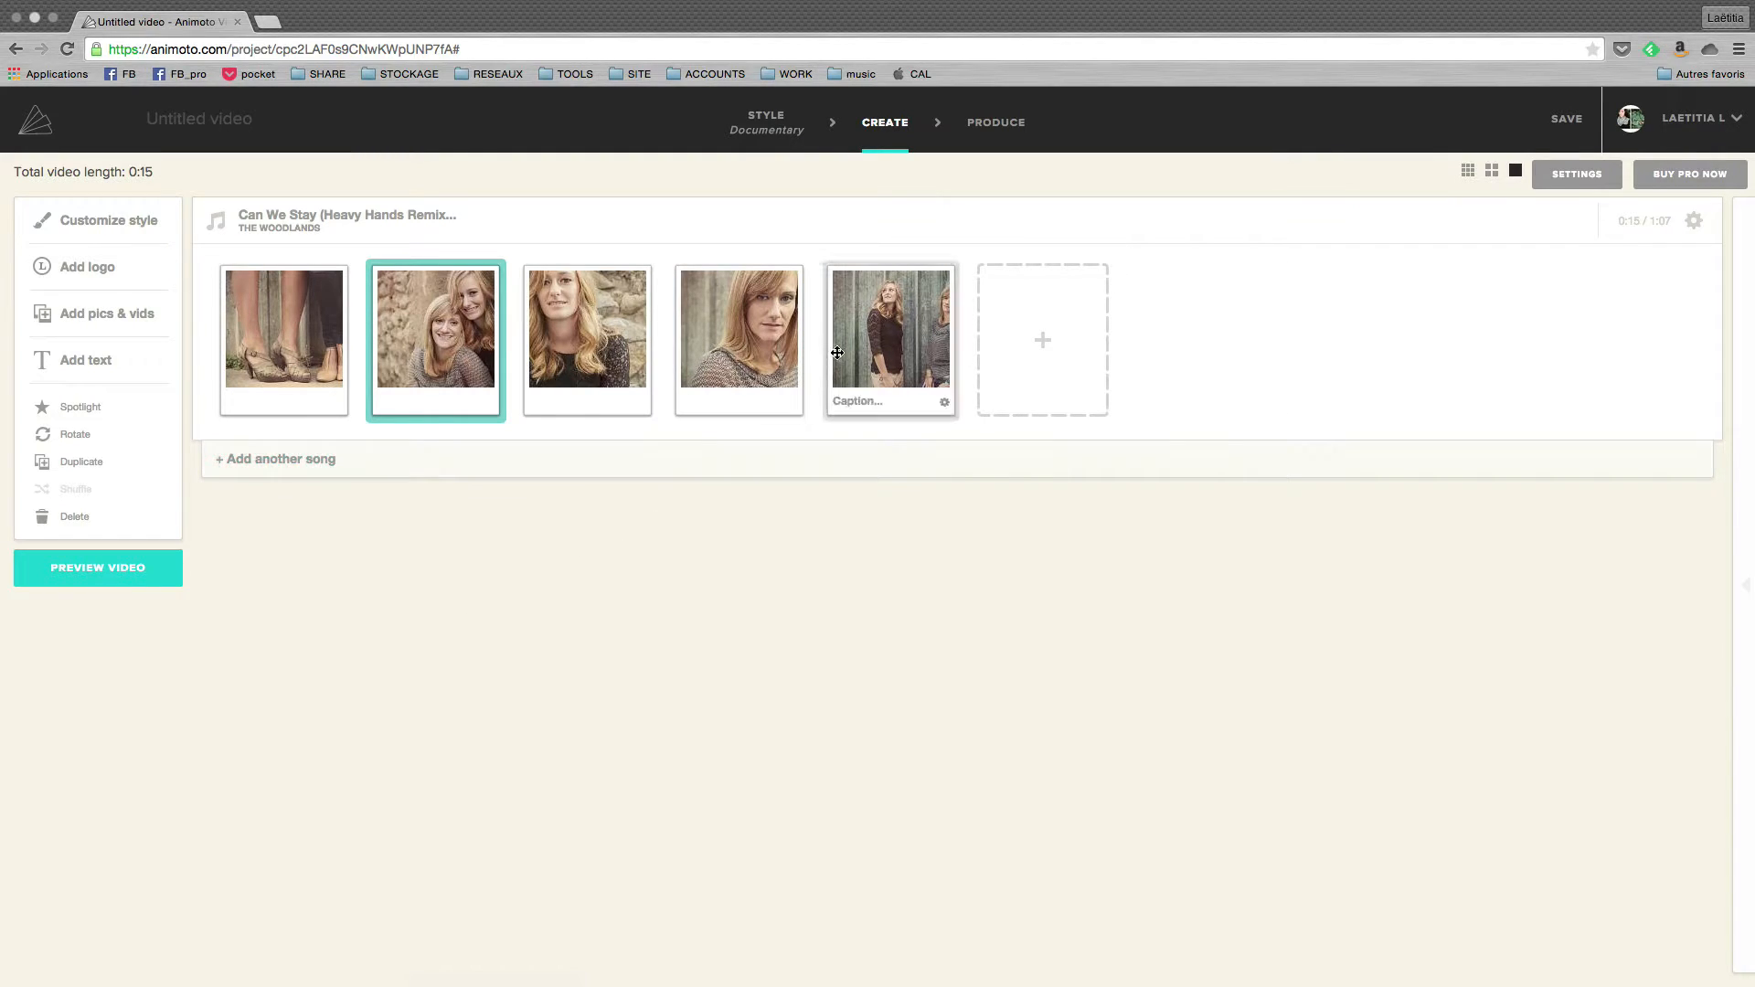
Step: Add a text slide titled "A+E" with the subtitle "Les soeurs" and move it to the start of the sequence
click(77, 365)
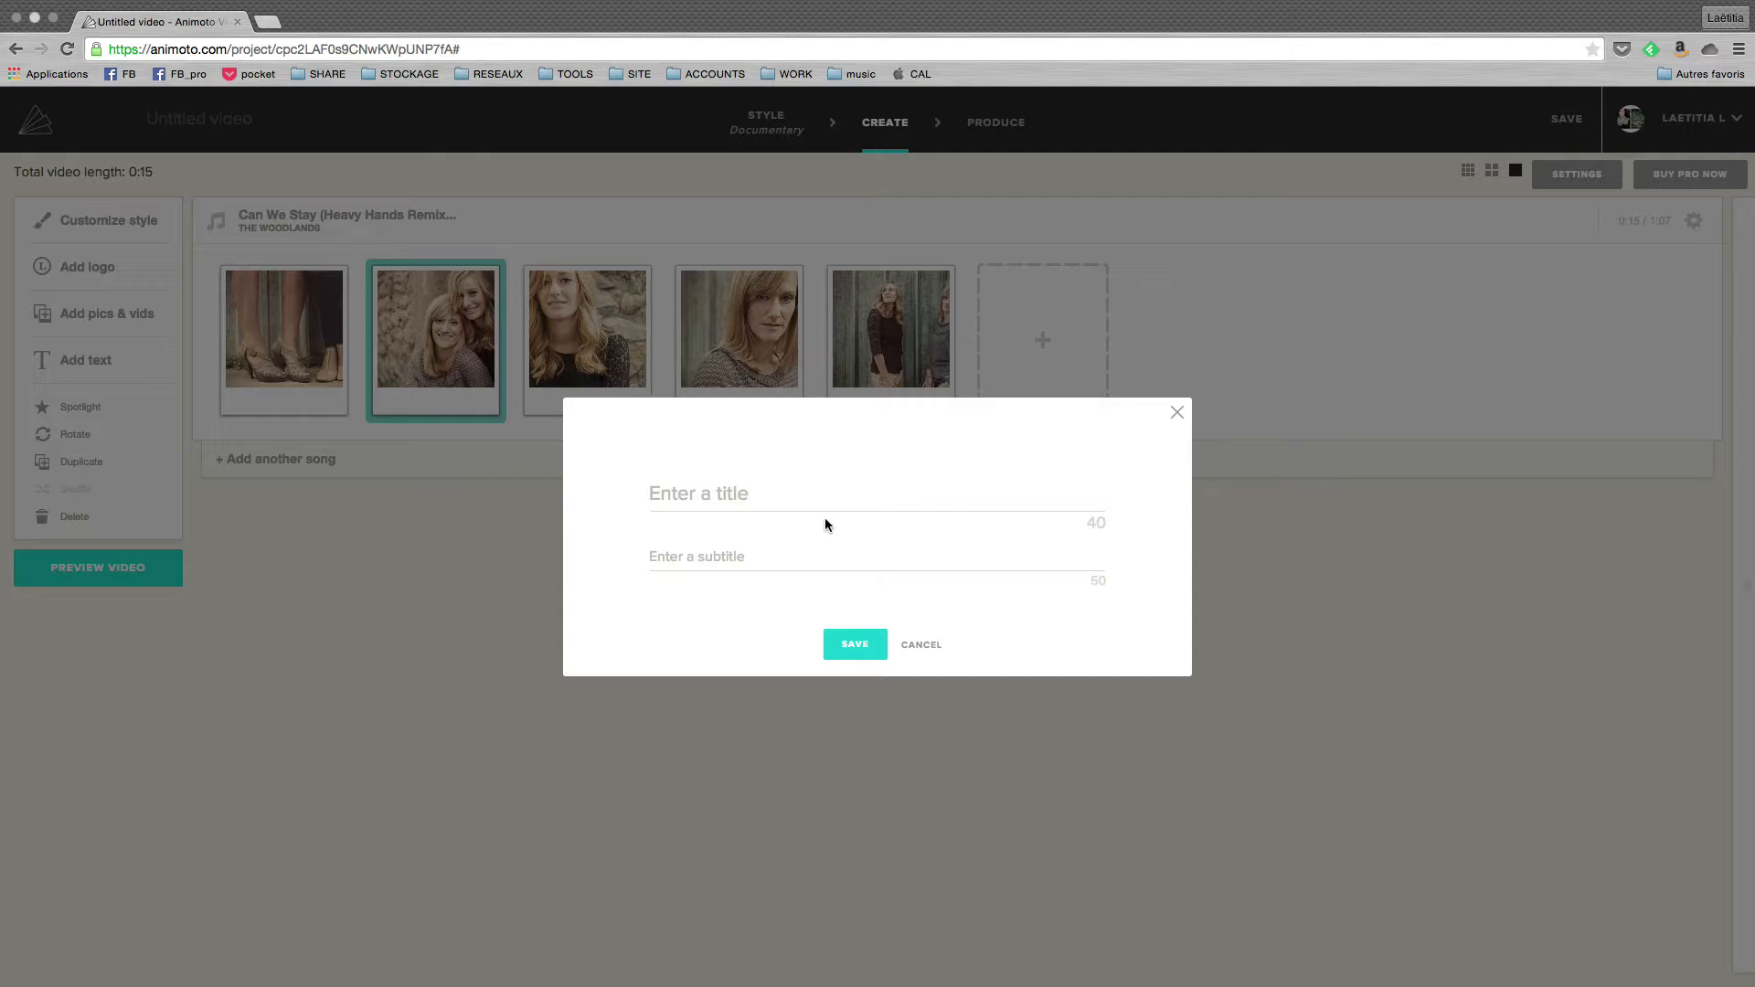
text(A+)
text(Les soeurs)
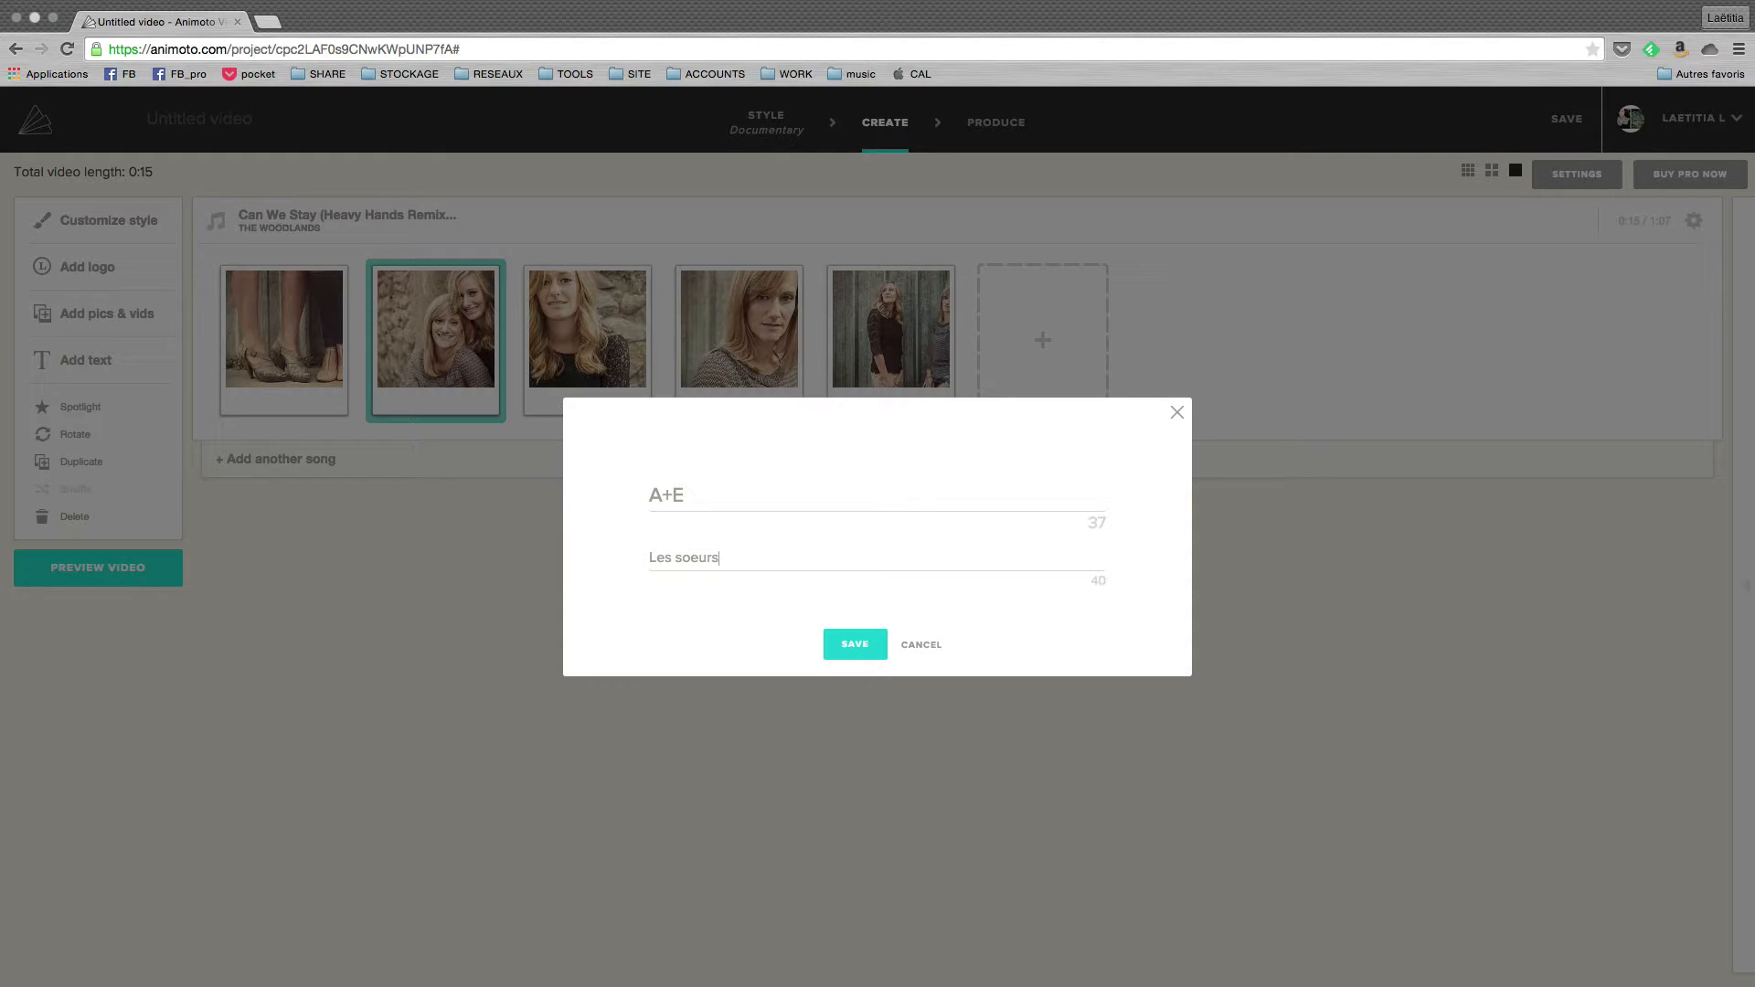
click(855, 643)
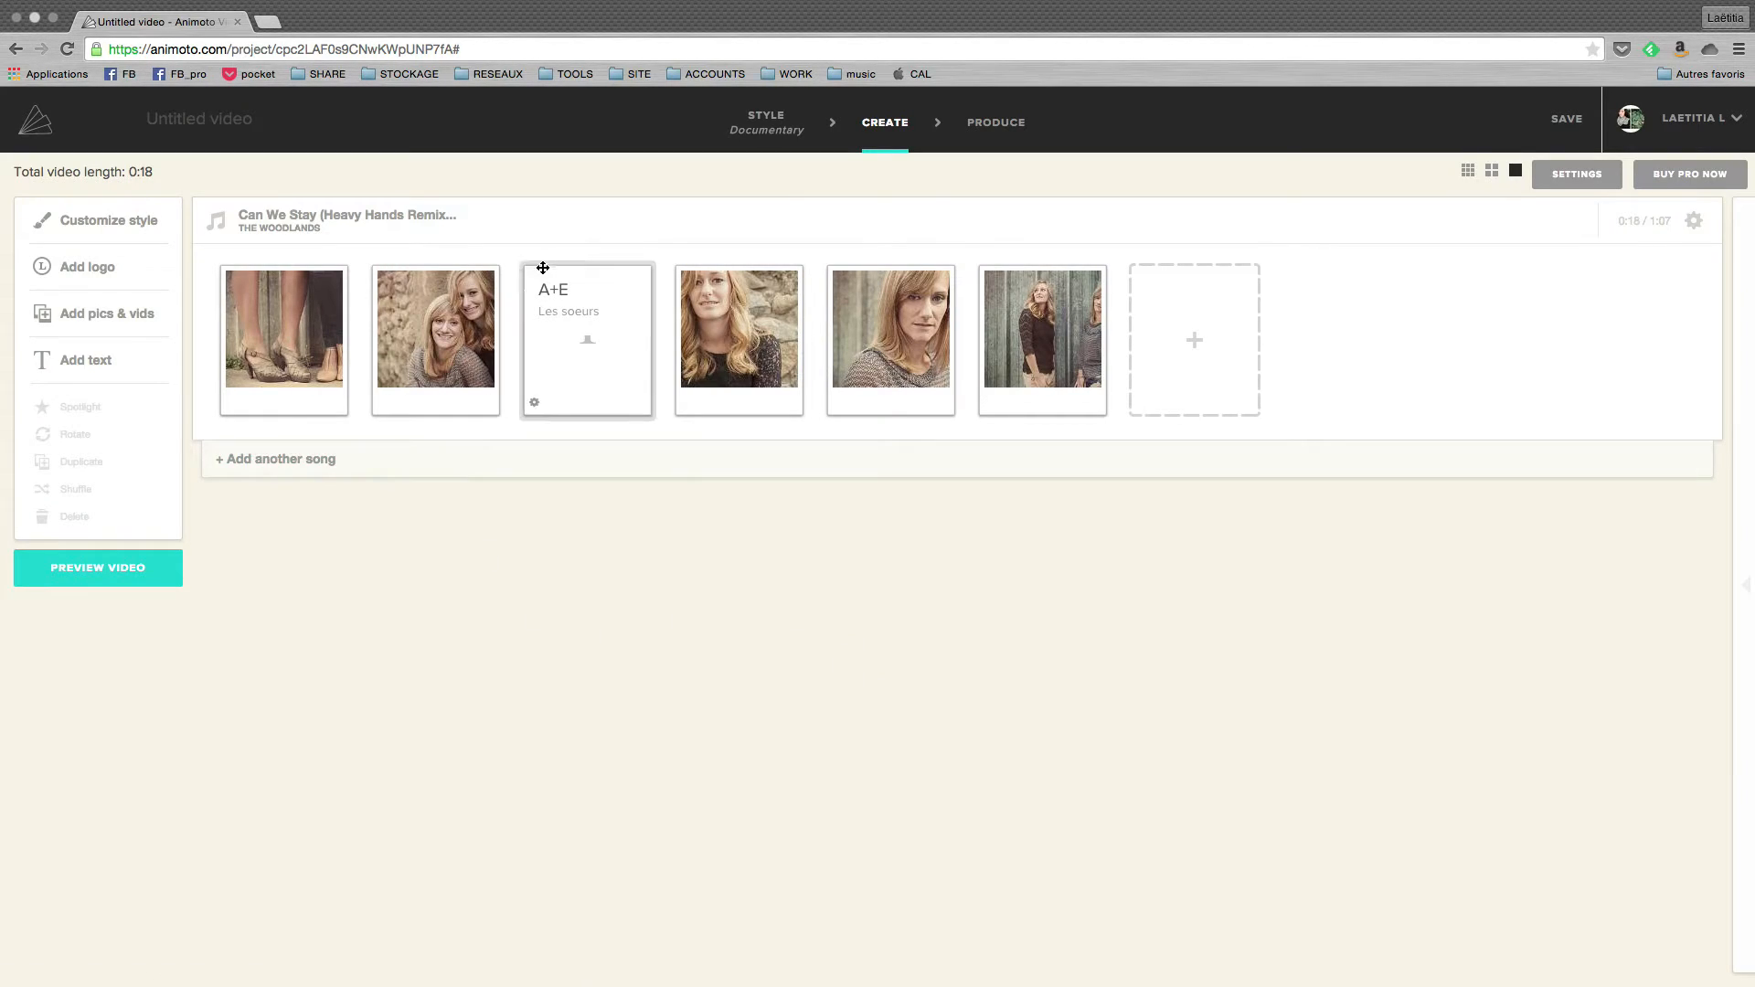
drag(618, 321, 288, 334)
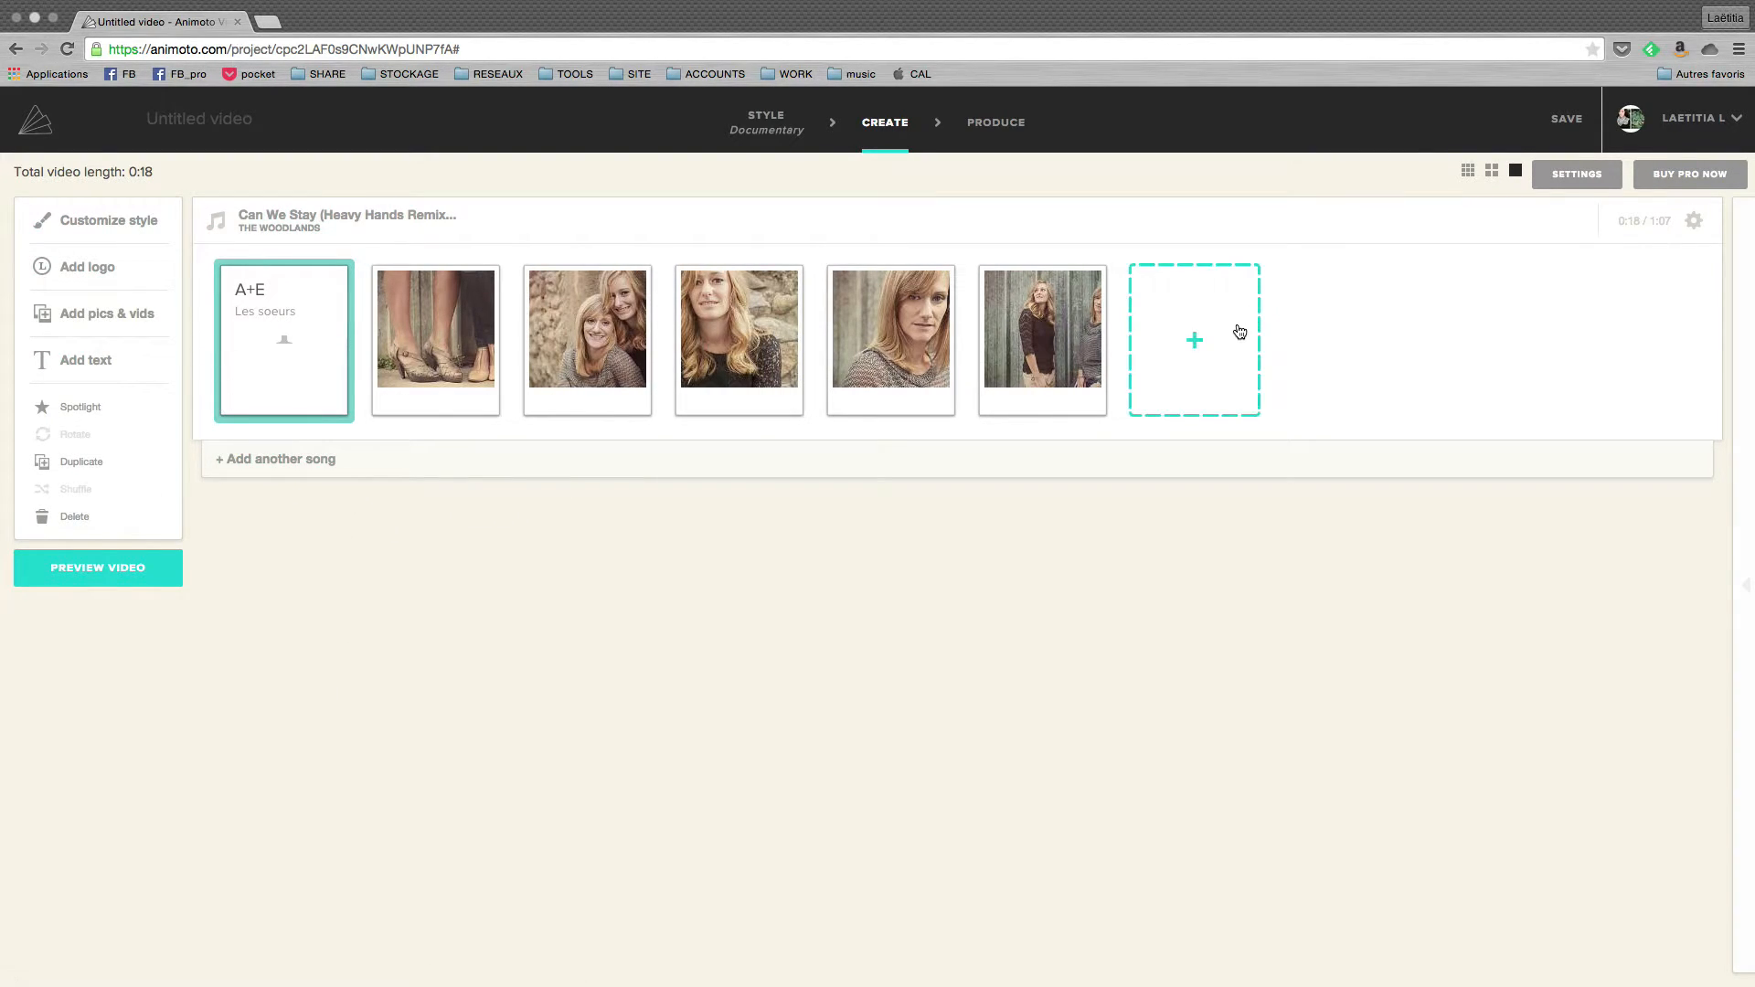
Step: Upload logo.jpg from the jpg_dia folder as the video's logo
click(88, 267)
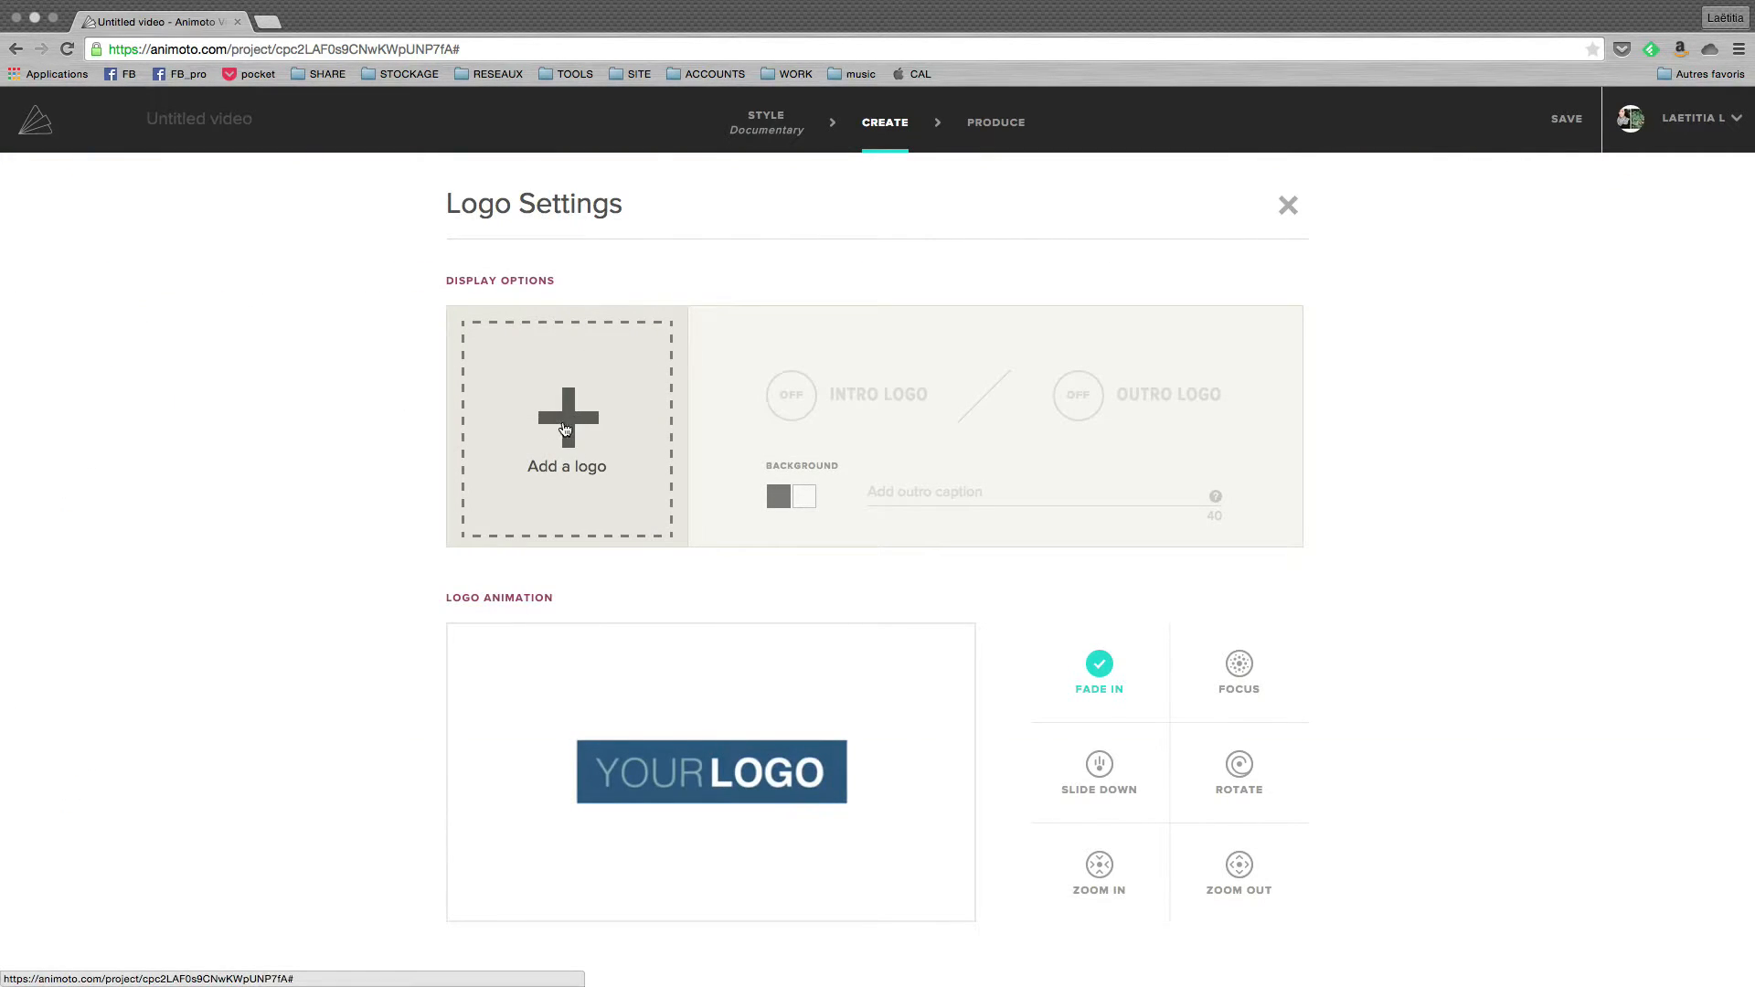
click(572, 451)
click(1025, 286)
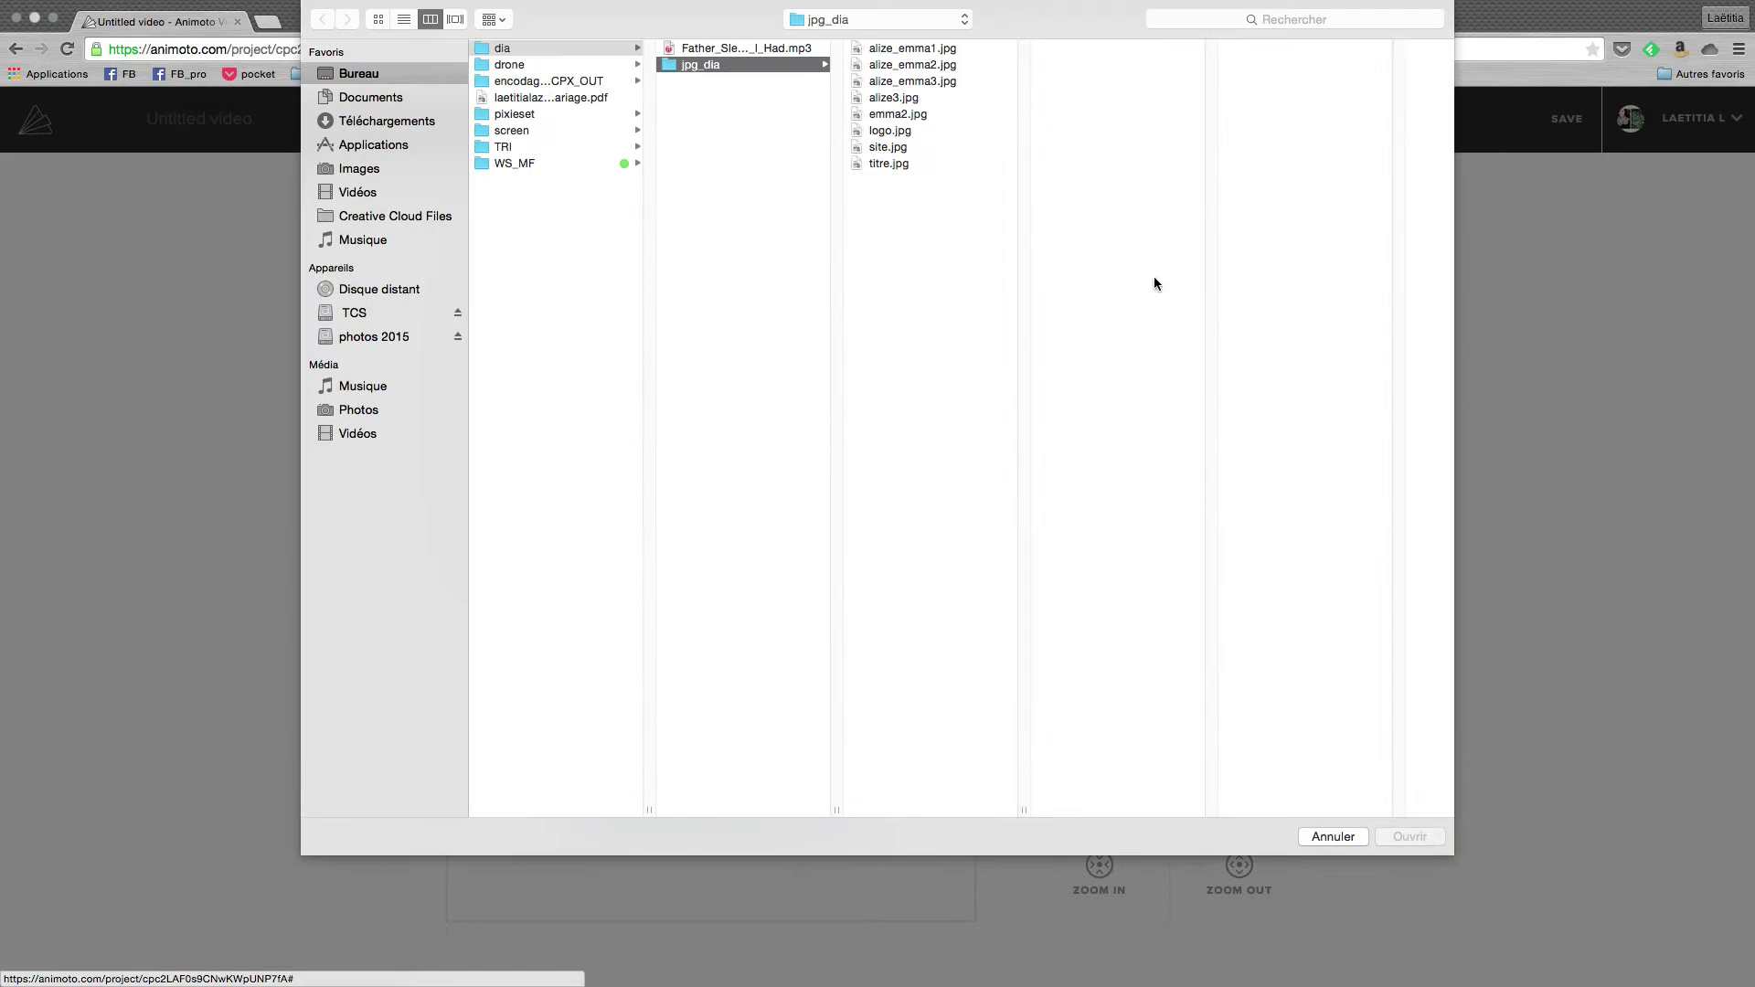
click(932, 130)
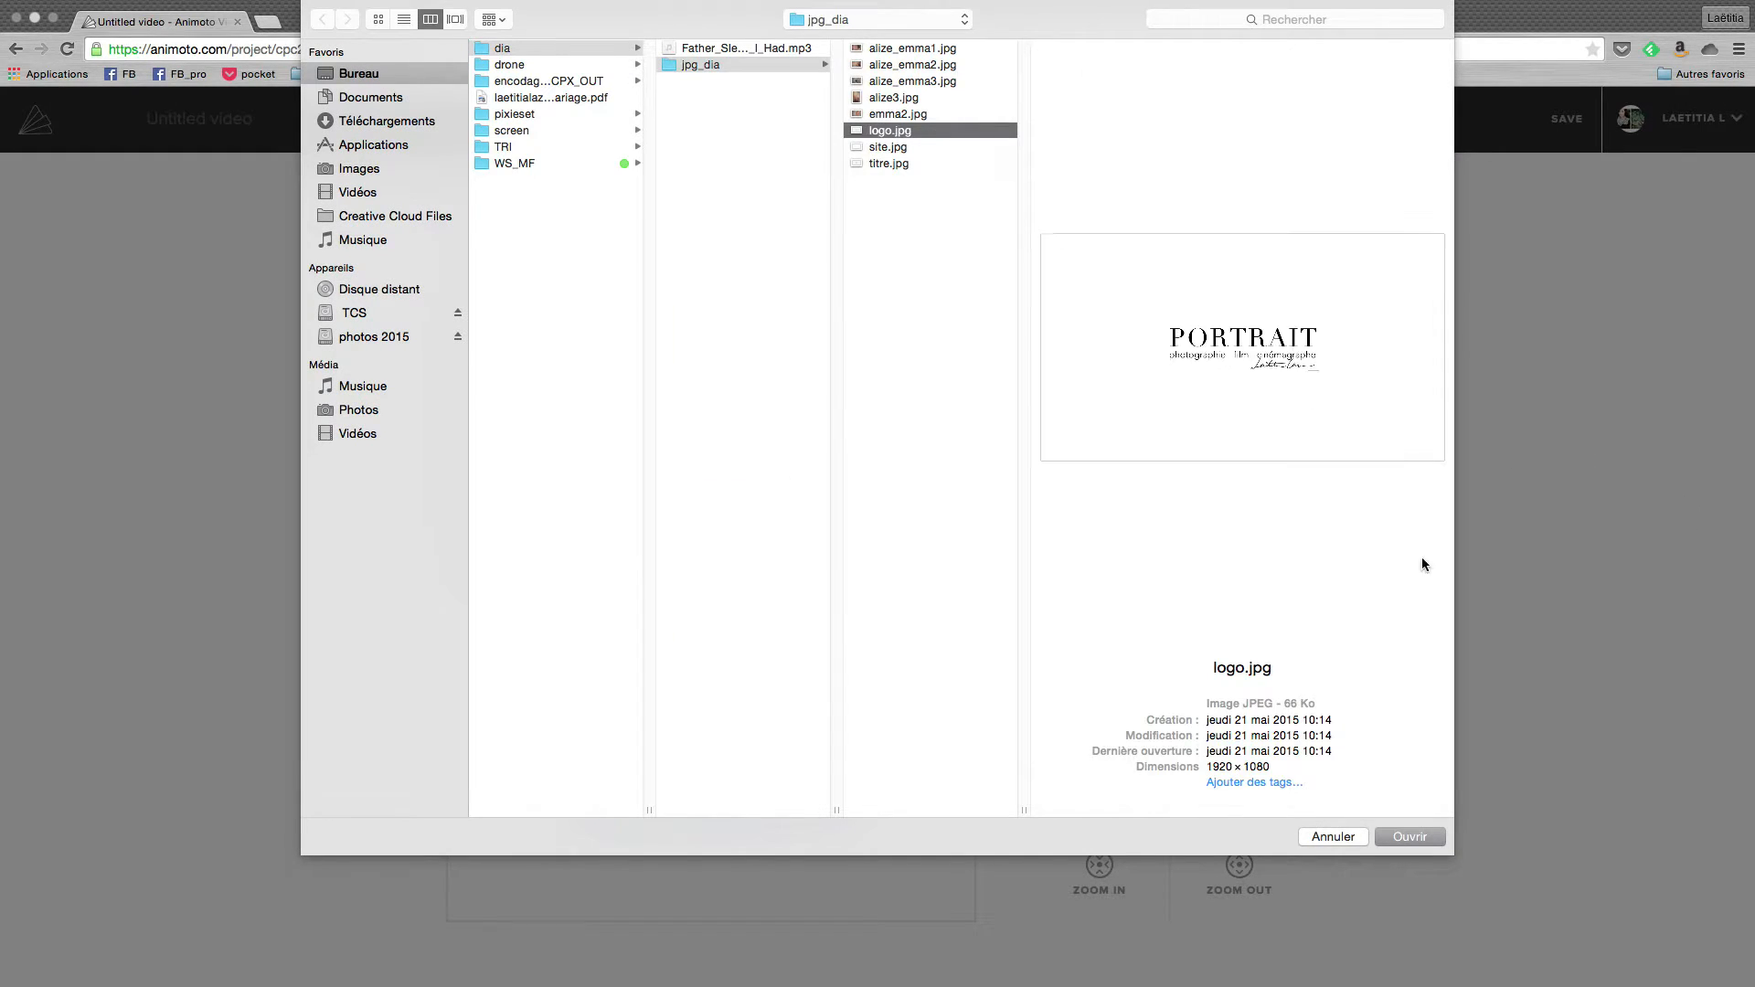
click(1433, 843)
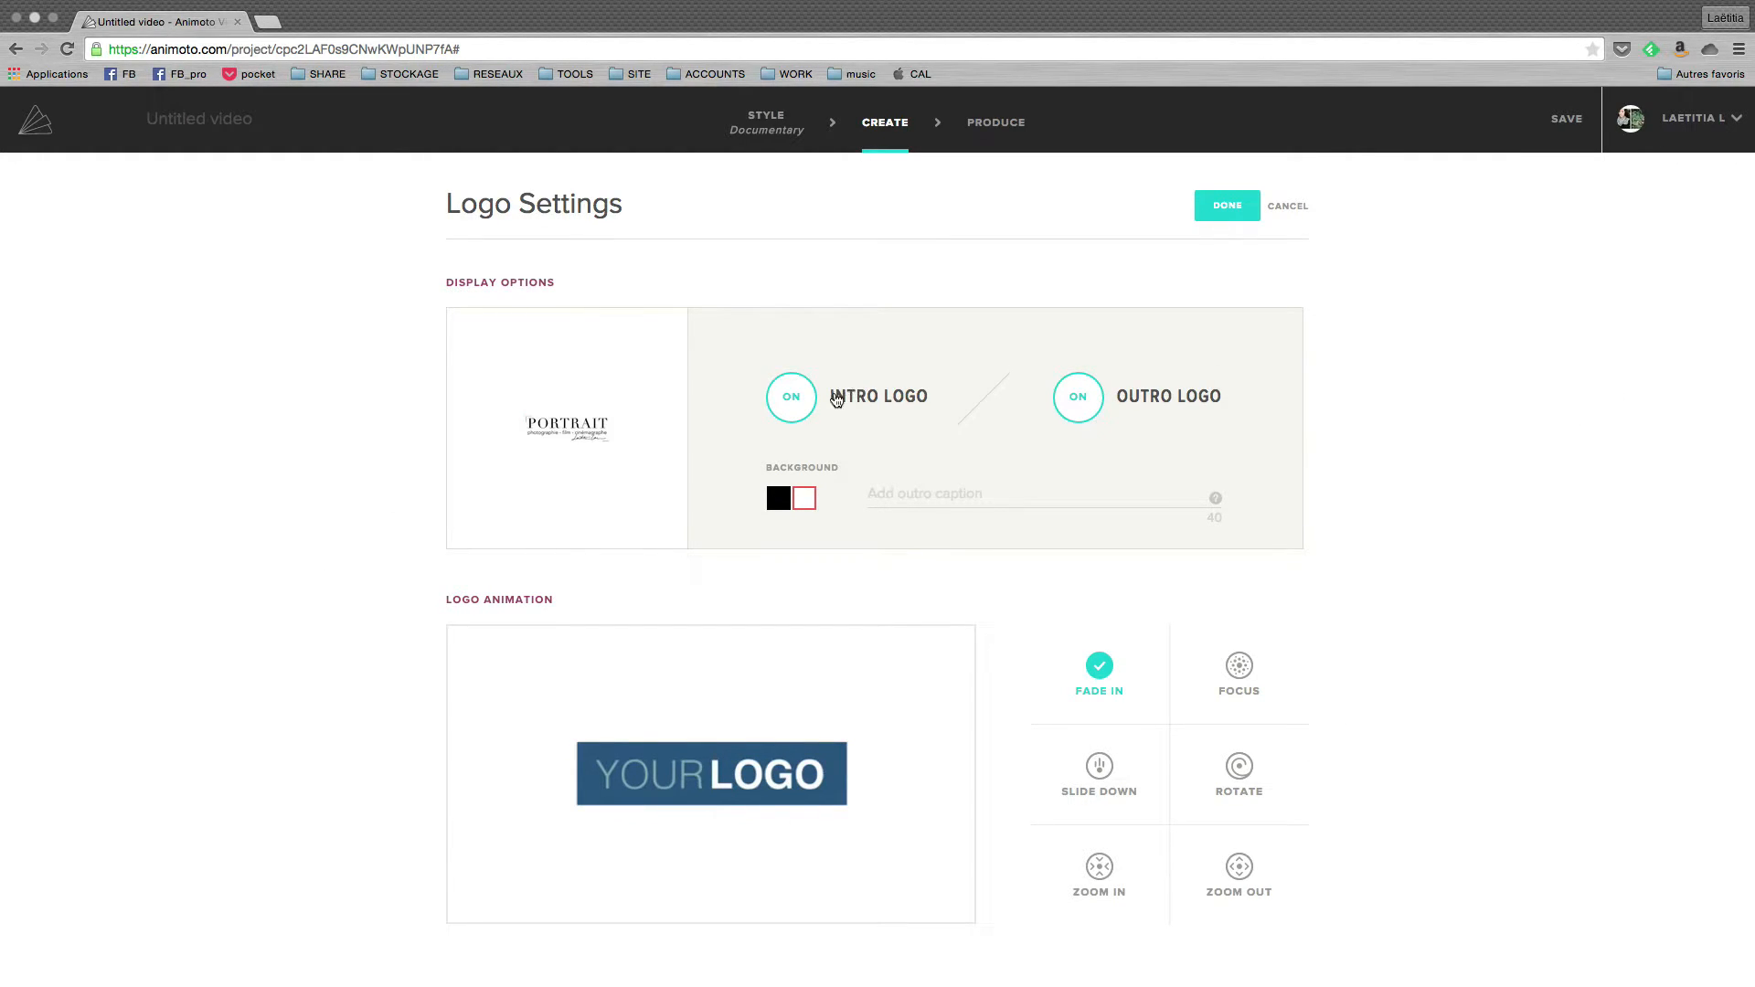
Step: Turn off the intro logo and keep the outro logo switched on
click(1082, 410)
click(1086, 421)
click(804, 411)
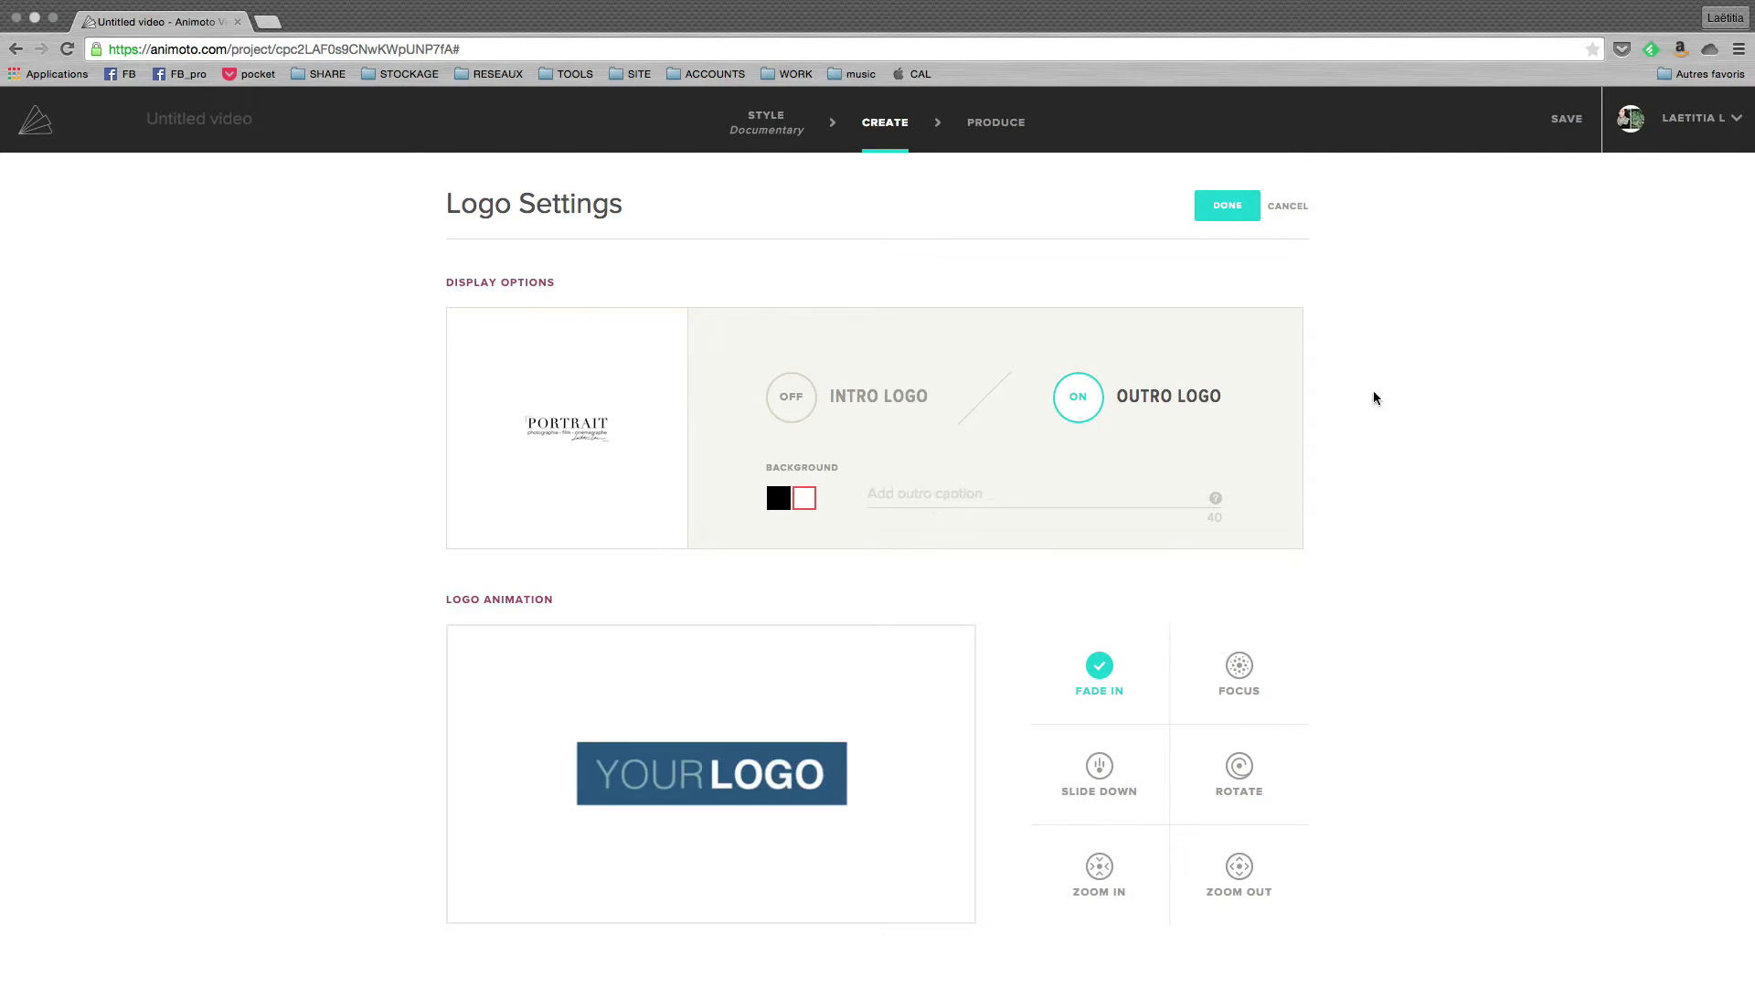
Step: Try the Focus, Rotate, Slide Down, Zoom In and Zoom Out logo animations, return to Fade In and save the logo settings
click(1247, 676)
click(1248, 788)
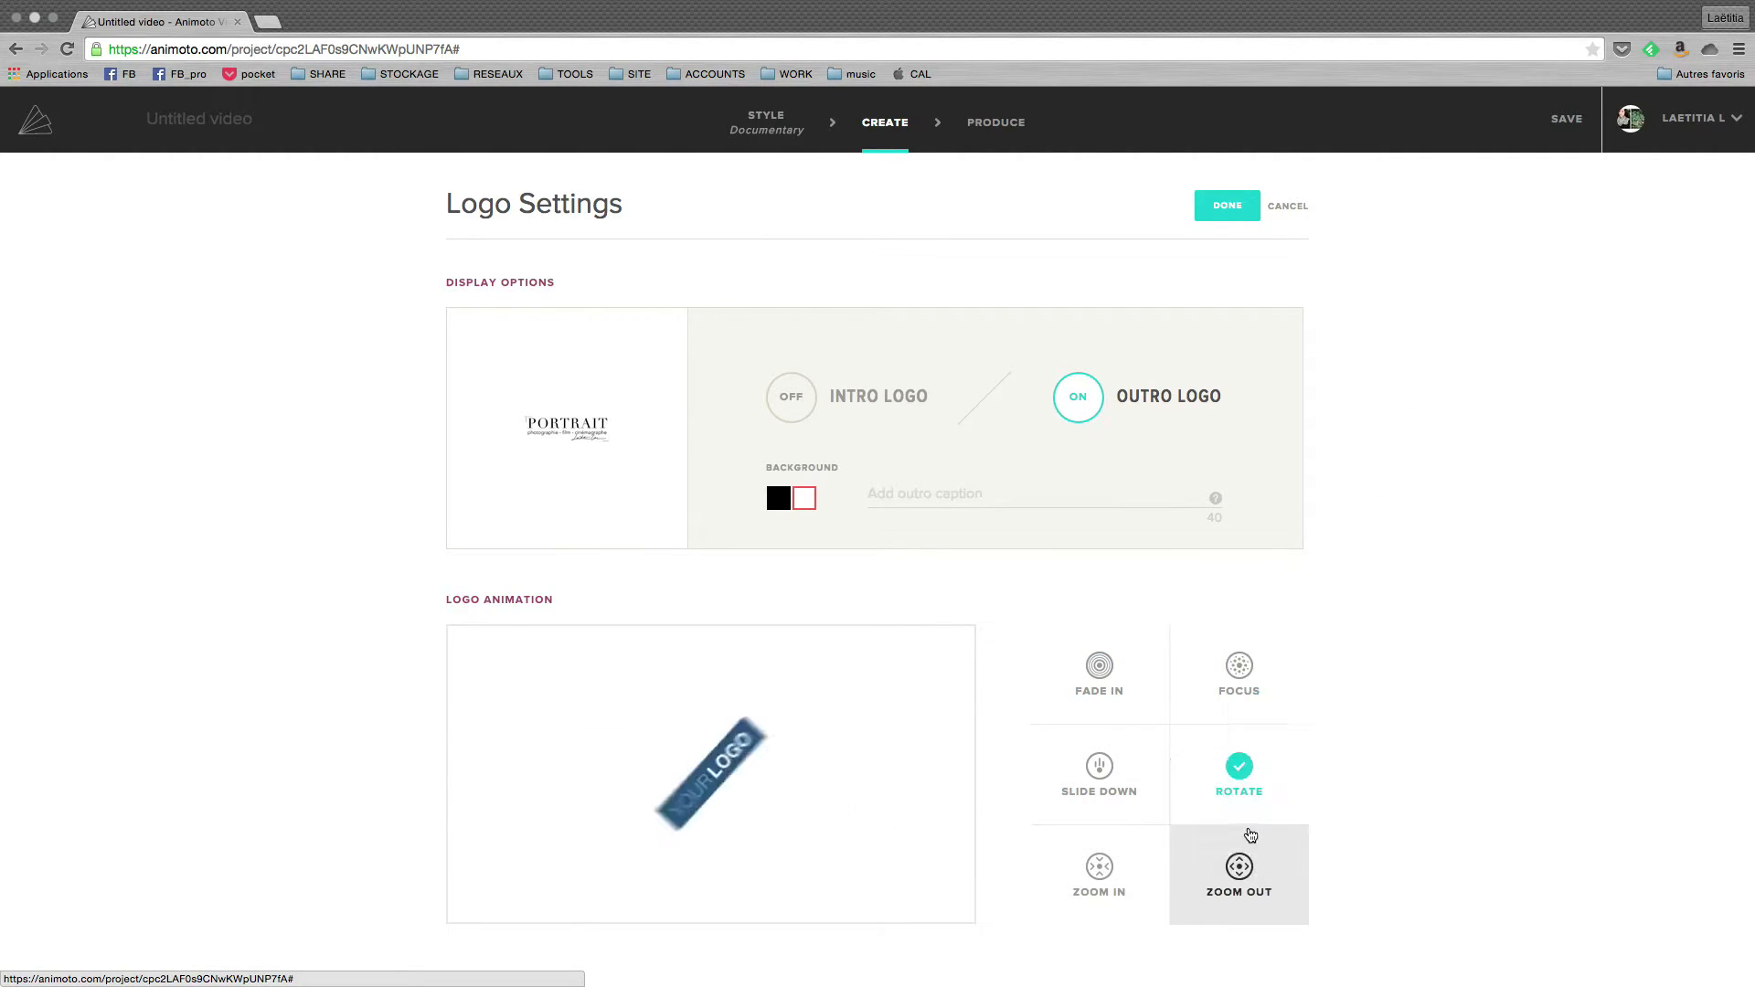
click(1105, 779)
click(1106, 891)
click(1251, 875)
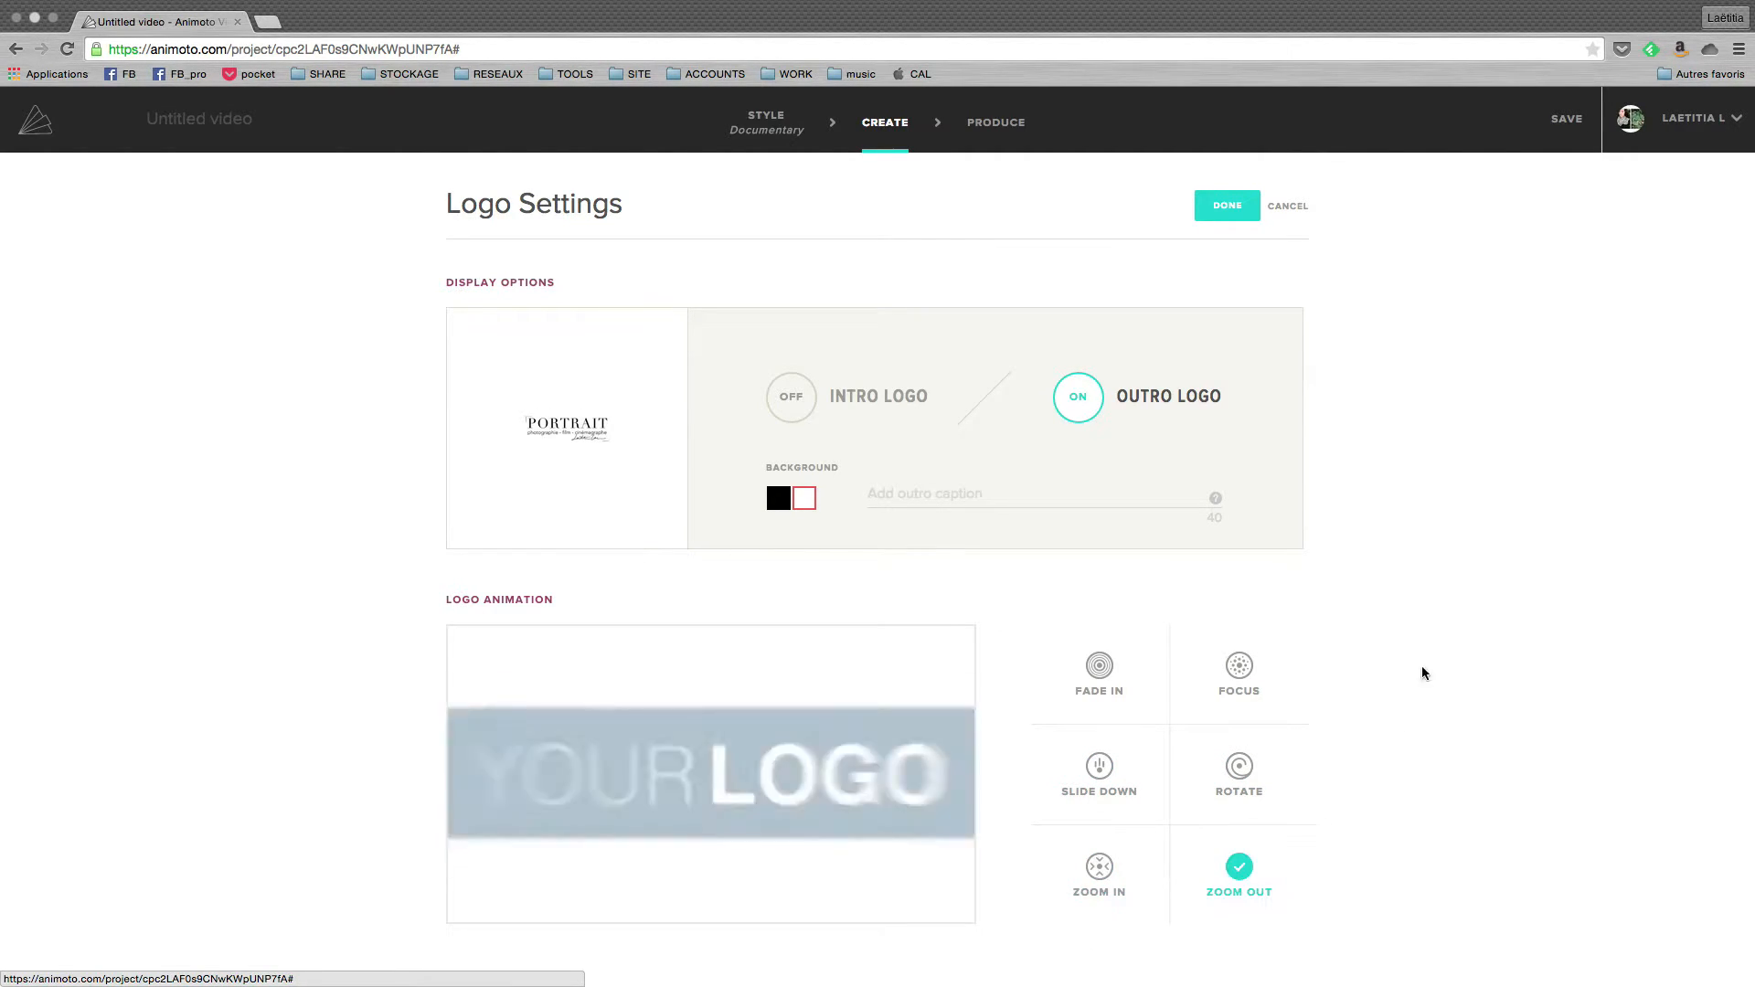
click(1101, 671)
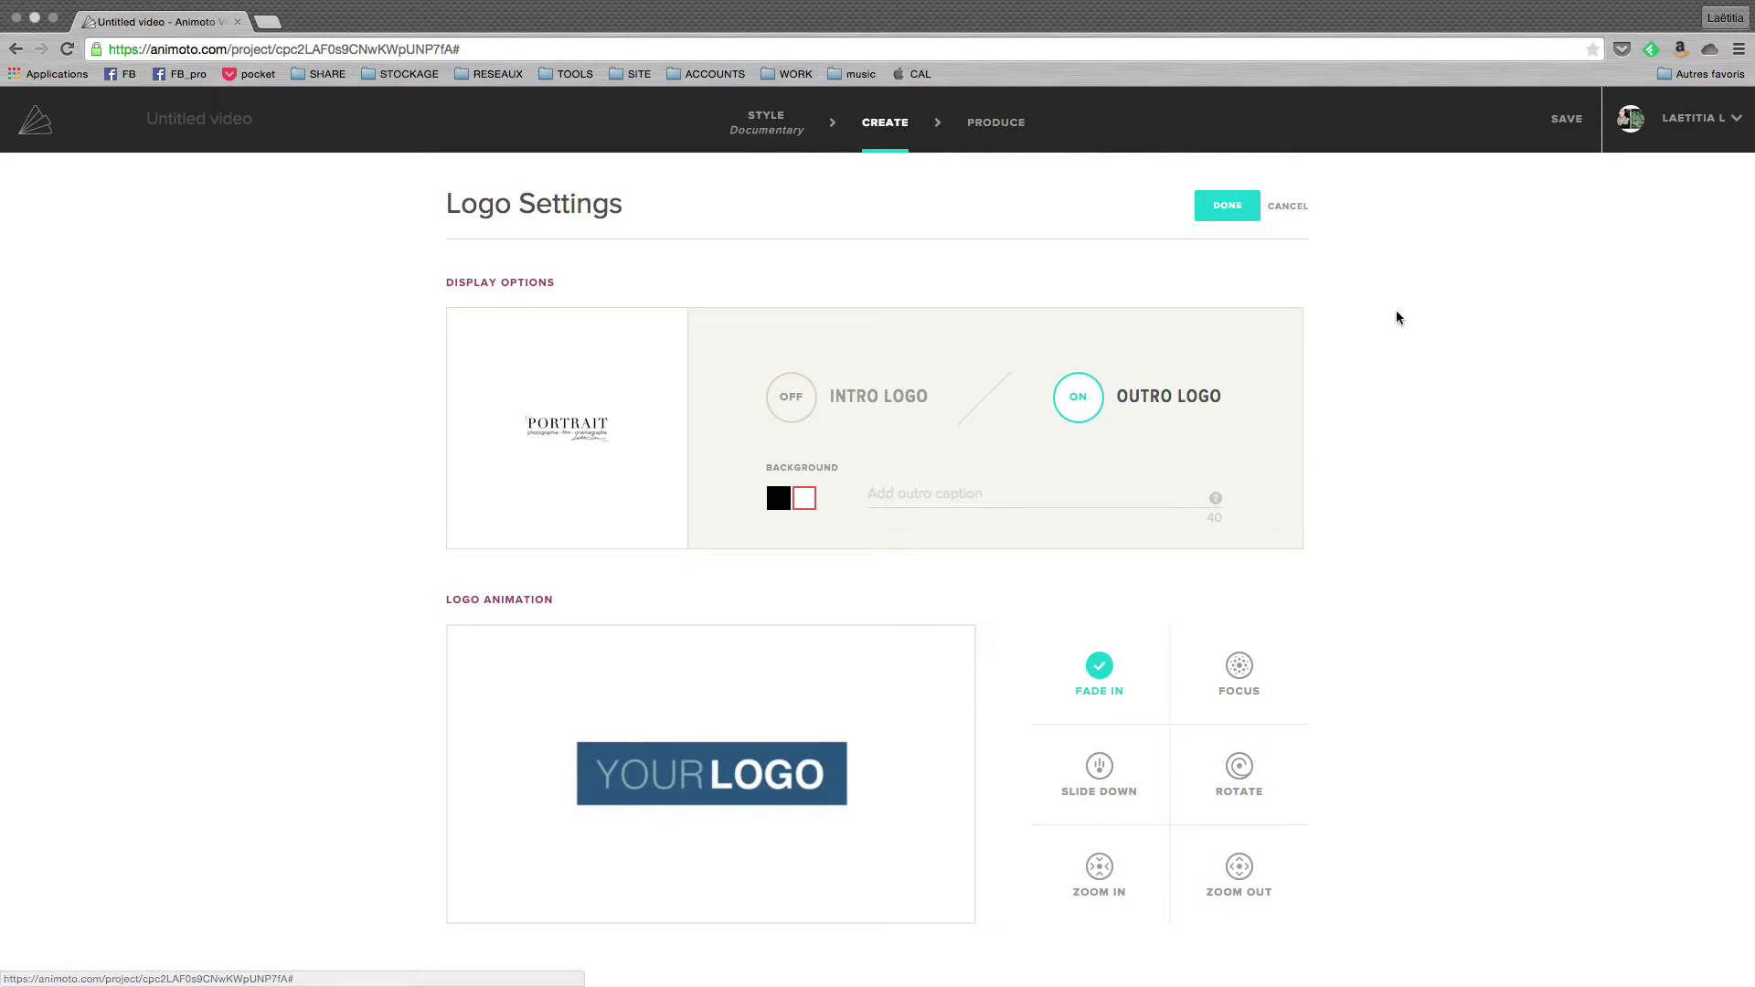
click(1232, 211)
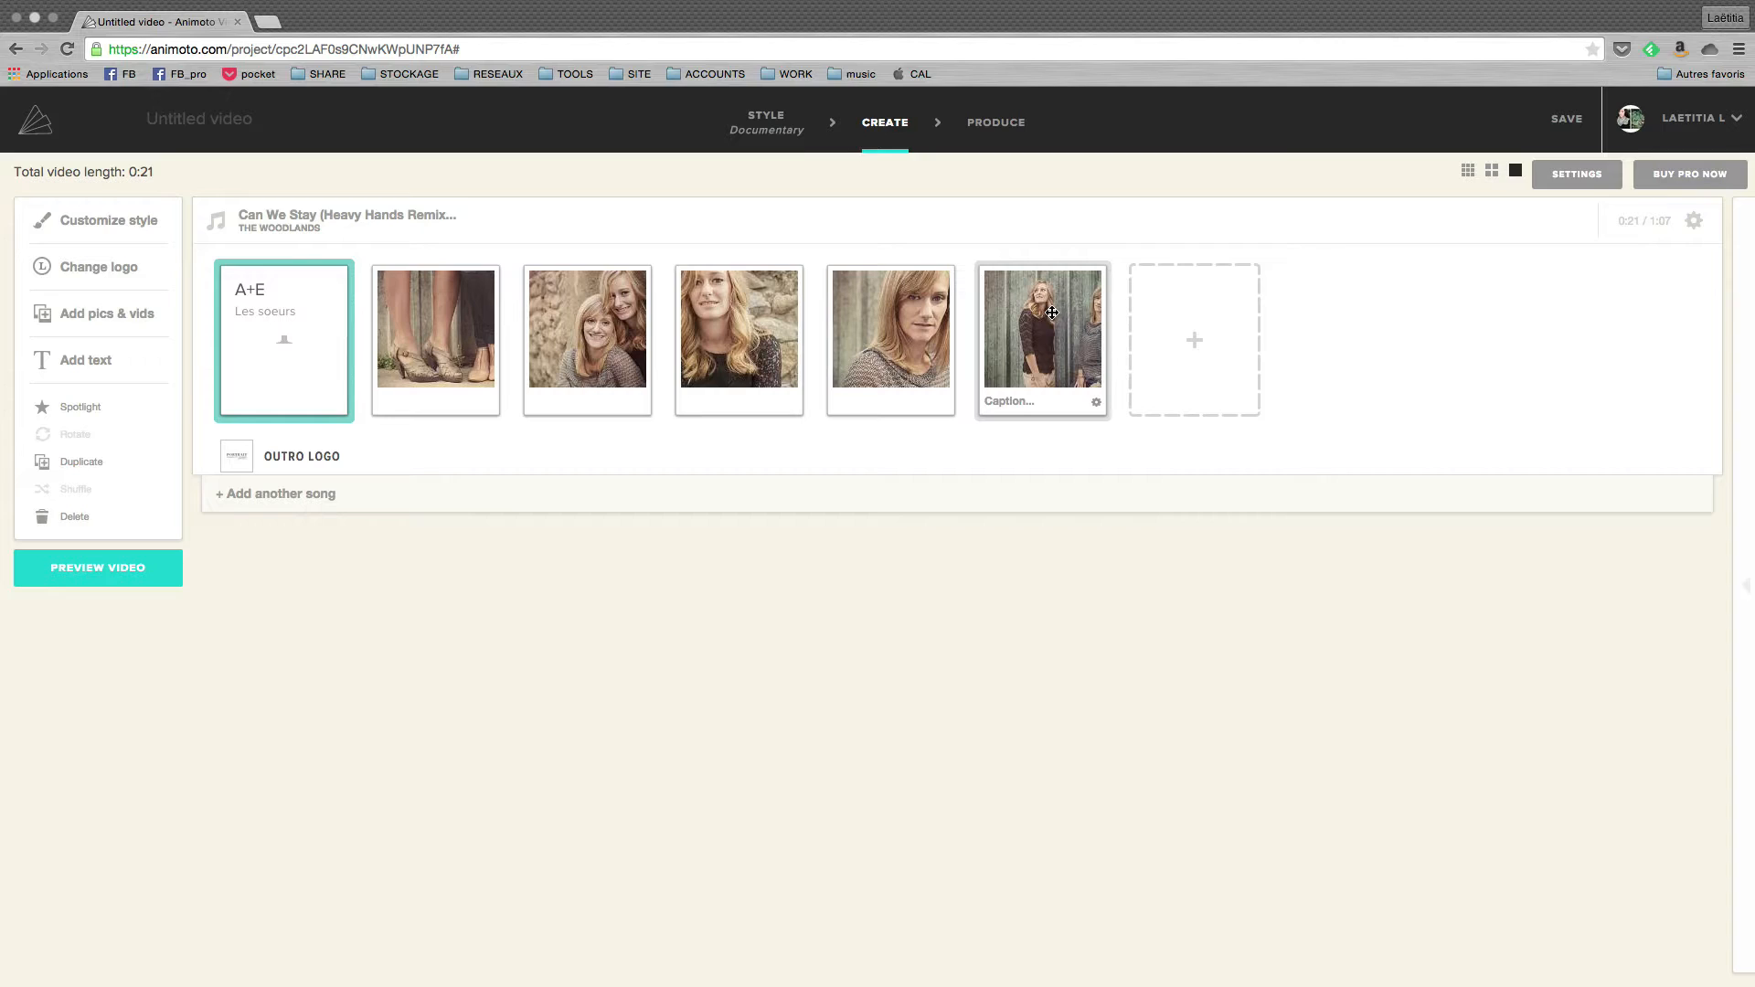
Step: Spotlight the last photo, the standing shot against the wooden wall, to give it more time
click(1050, 285)
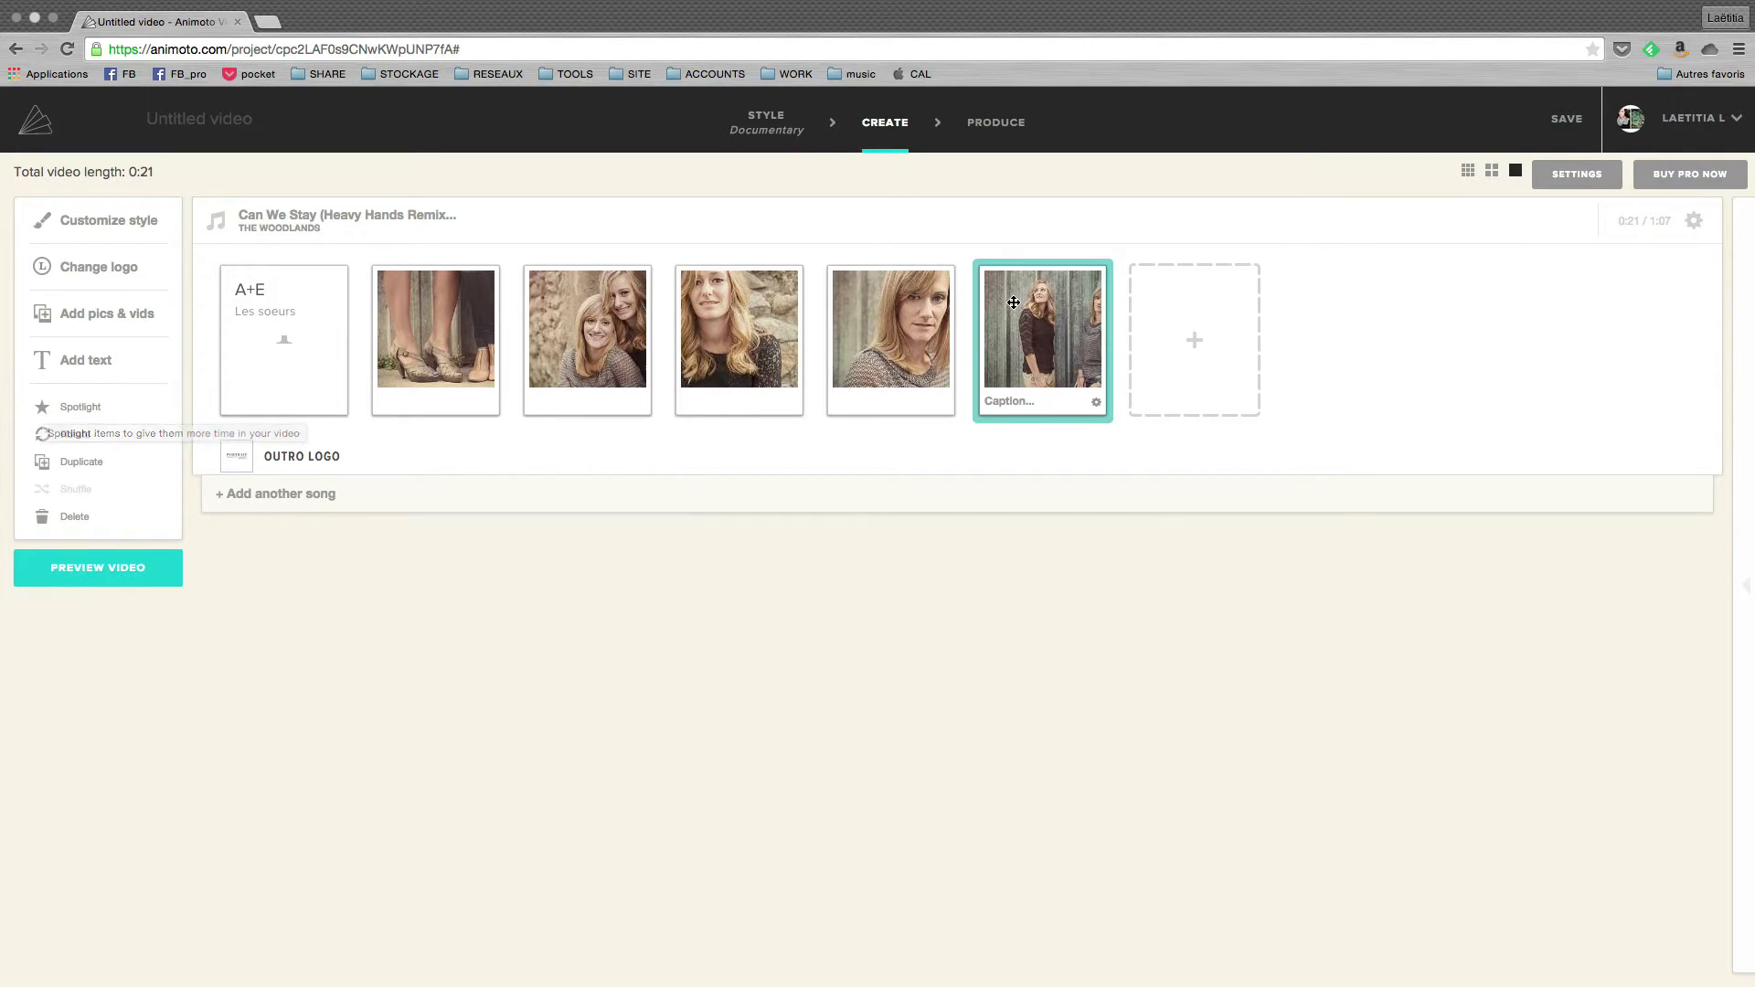
click(53, 406)
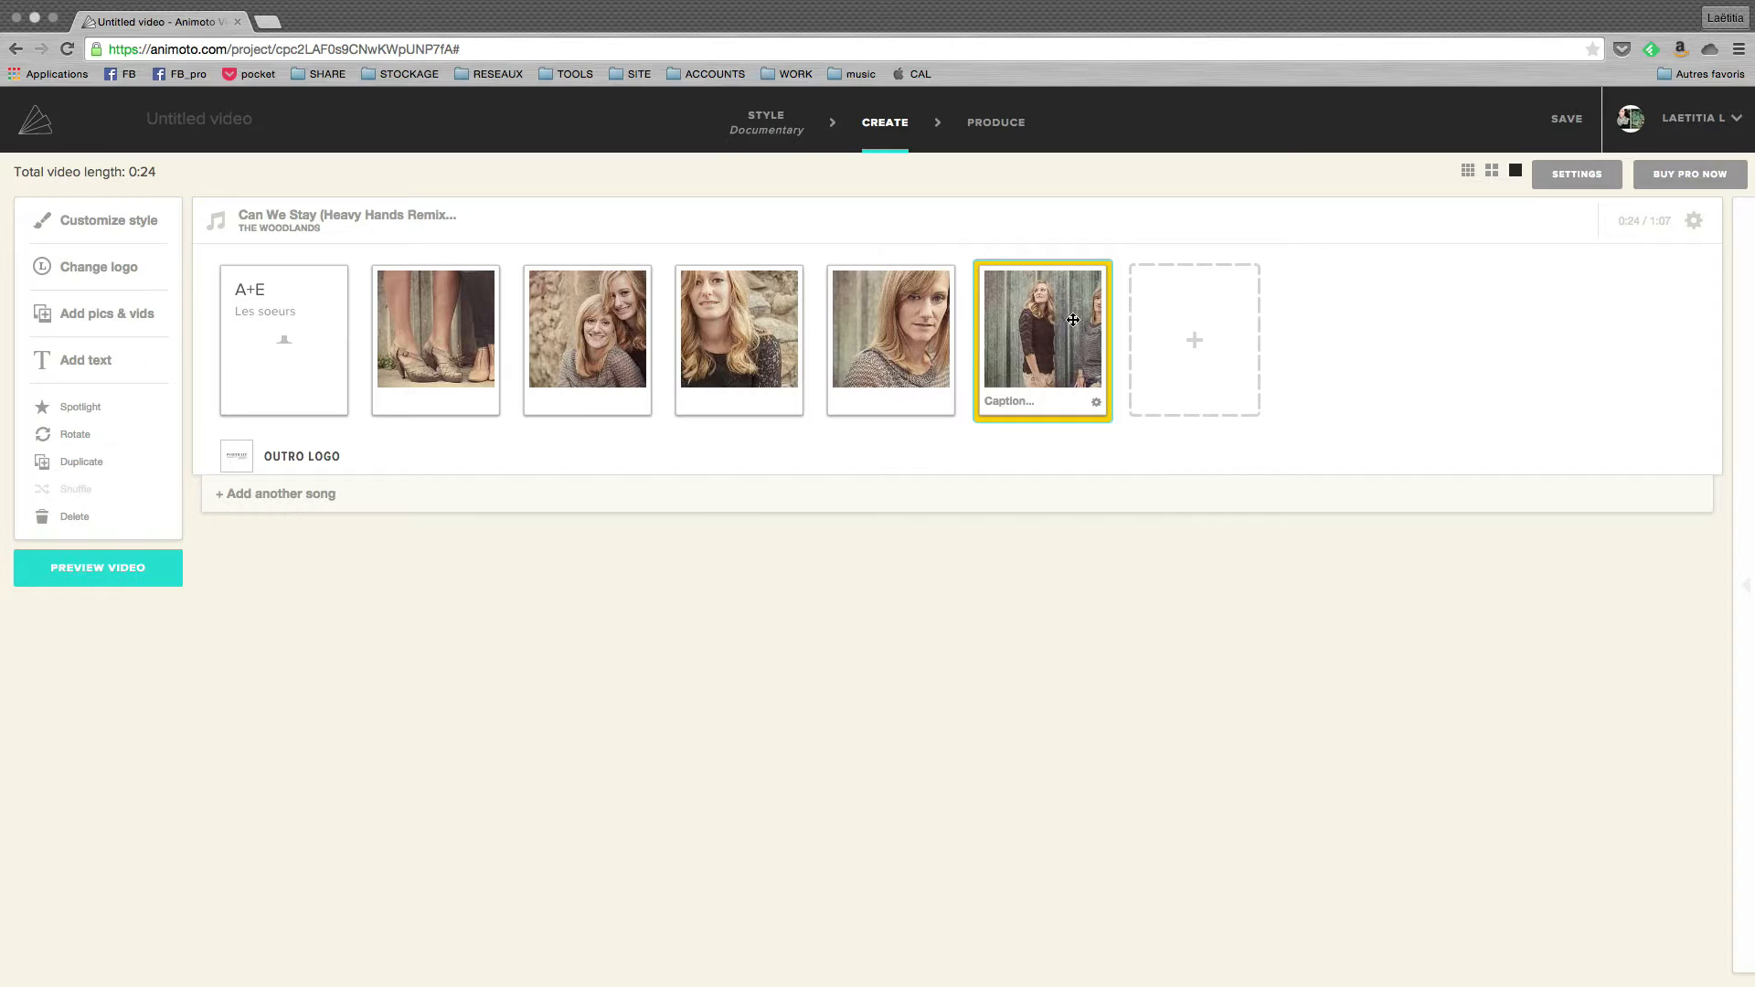
Step: Generate a preview of the video with its title slide and outro logo, watch it and return to editing
click(107, 571)
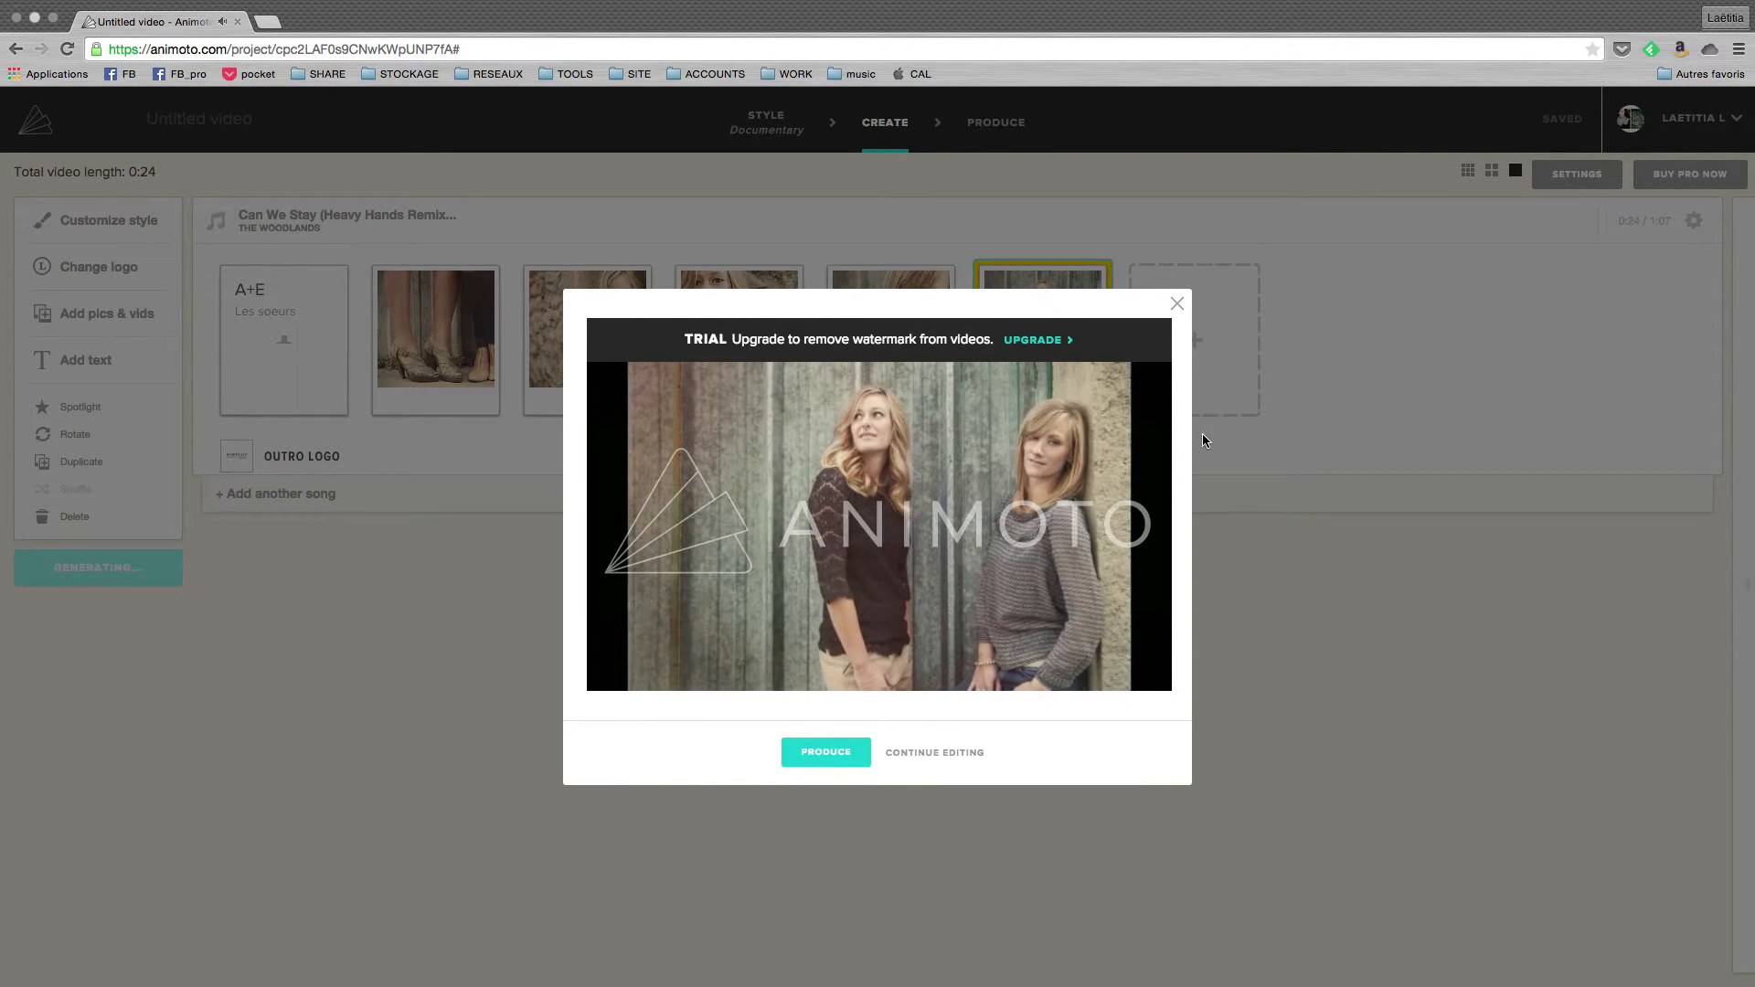
mouse_move(1156, 455)
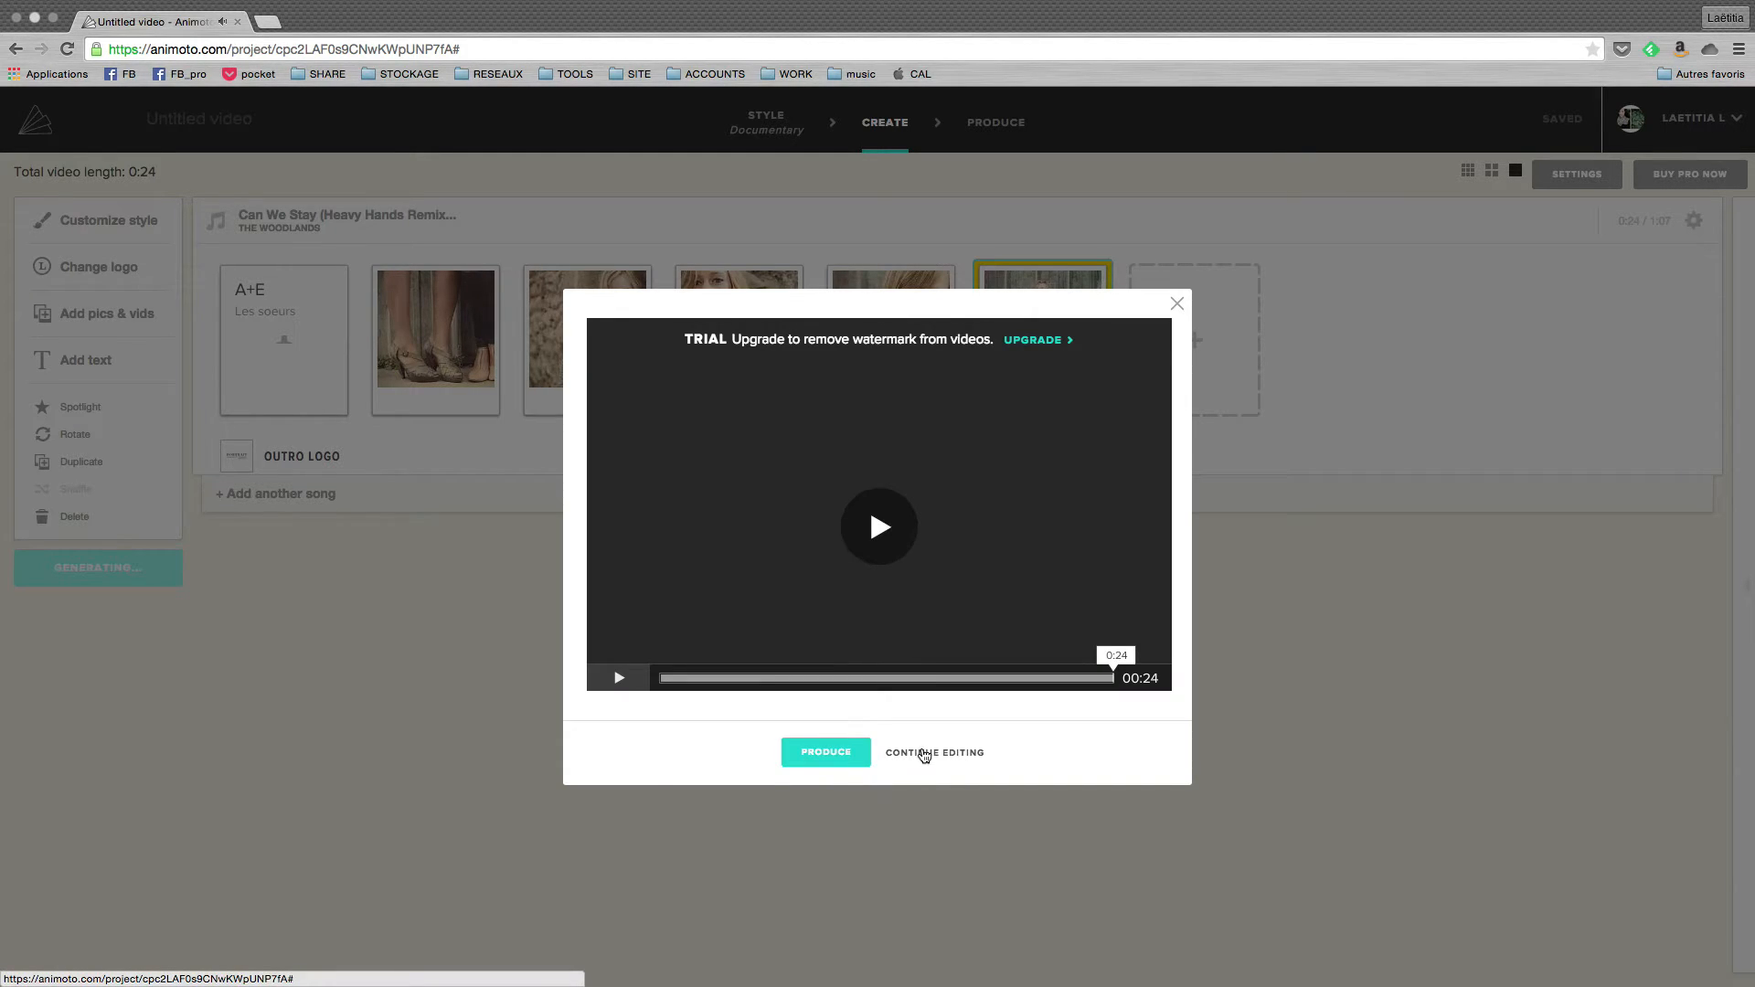
click(922, 762)
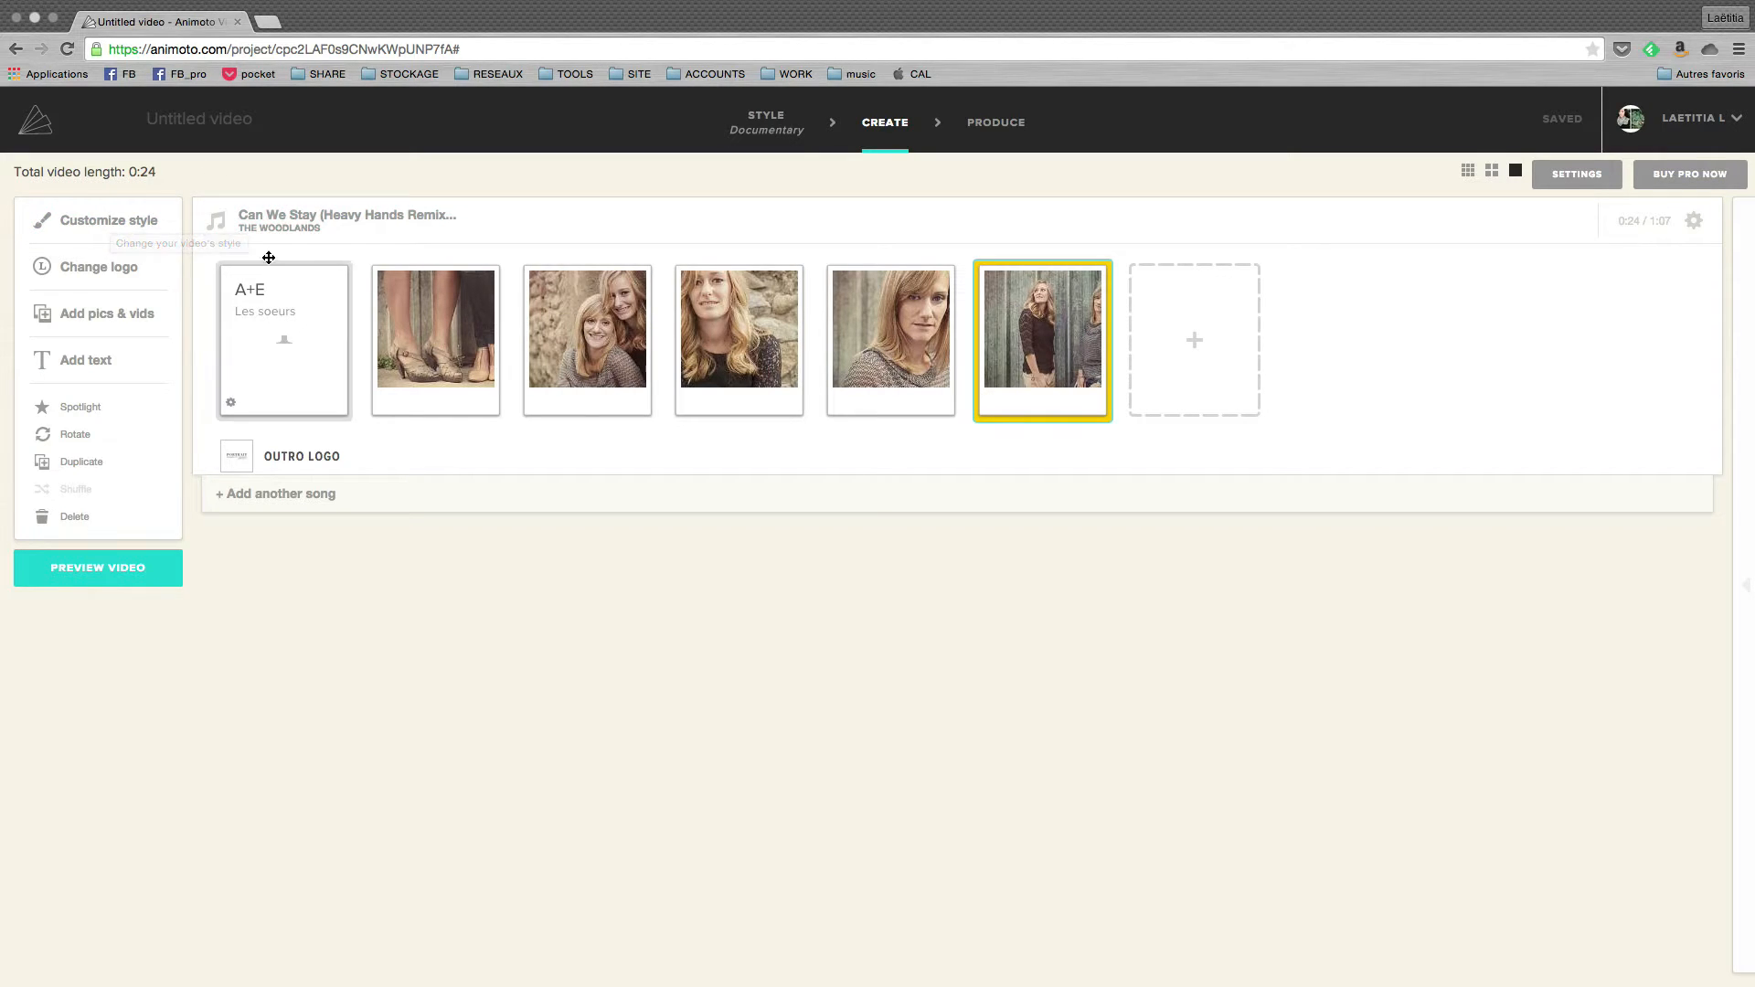
Step: Customize the style's colors with black text on a white background
click(78, 220)
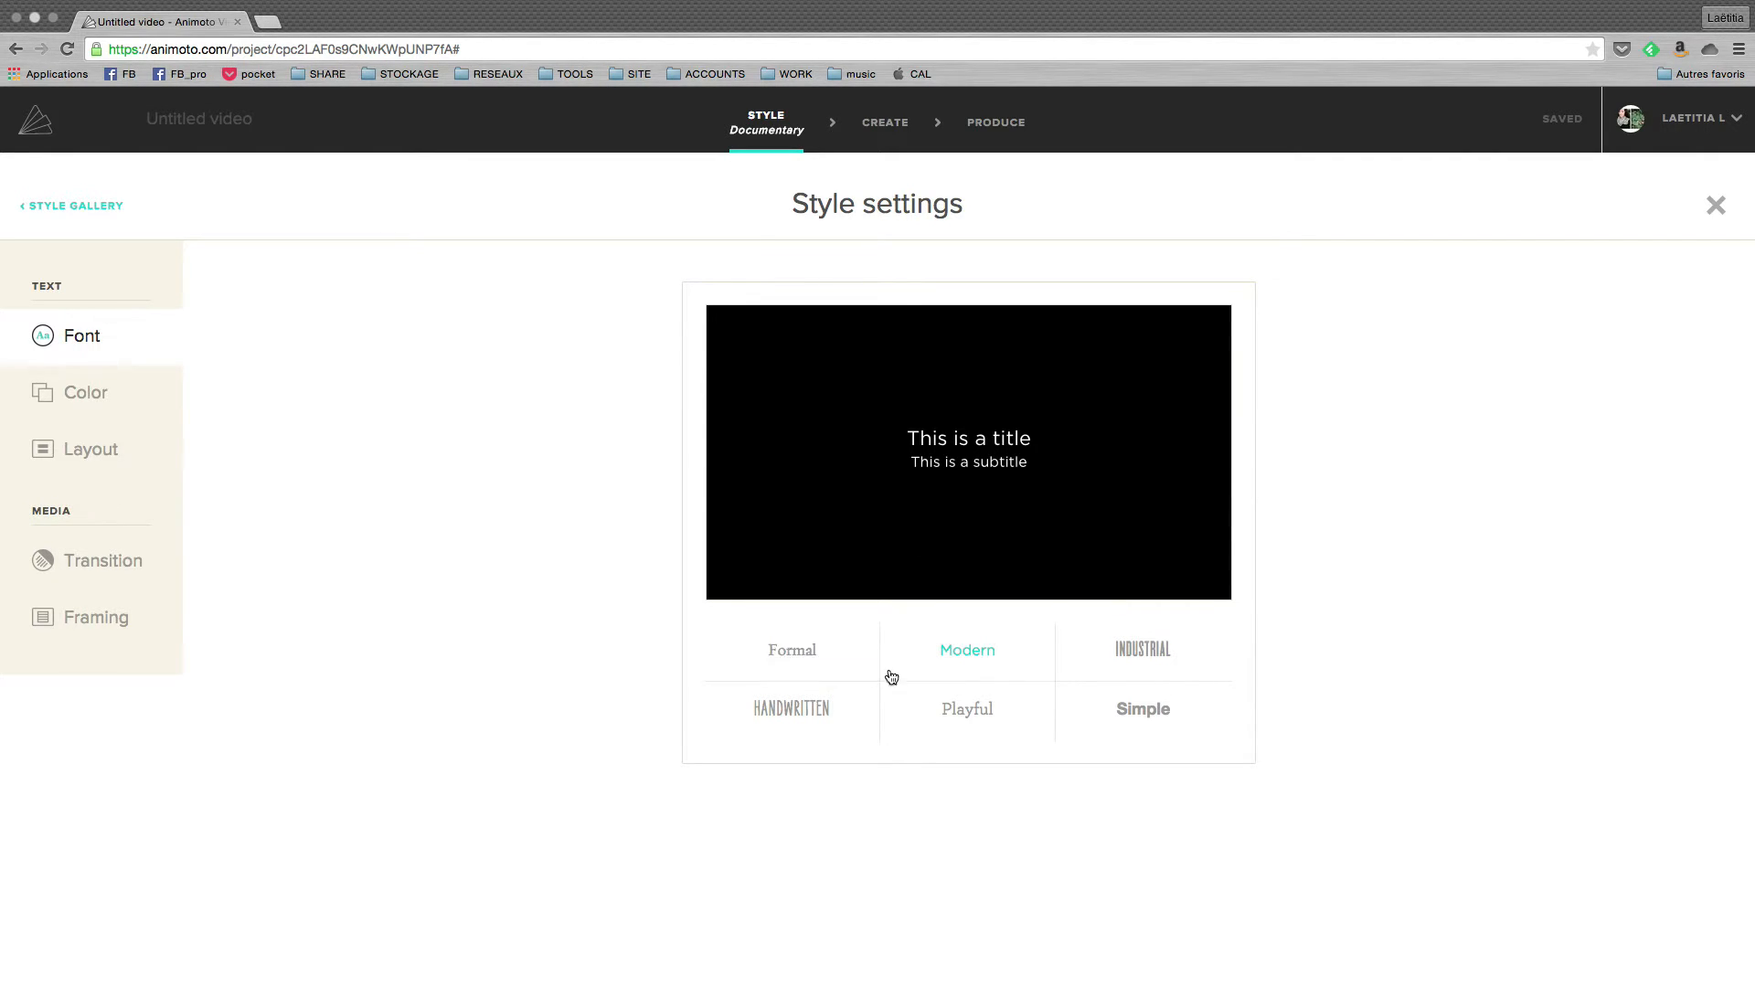
click(81, 391)
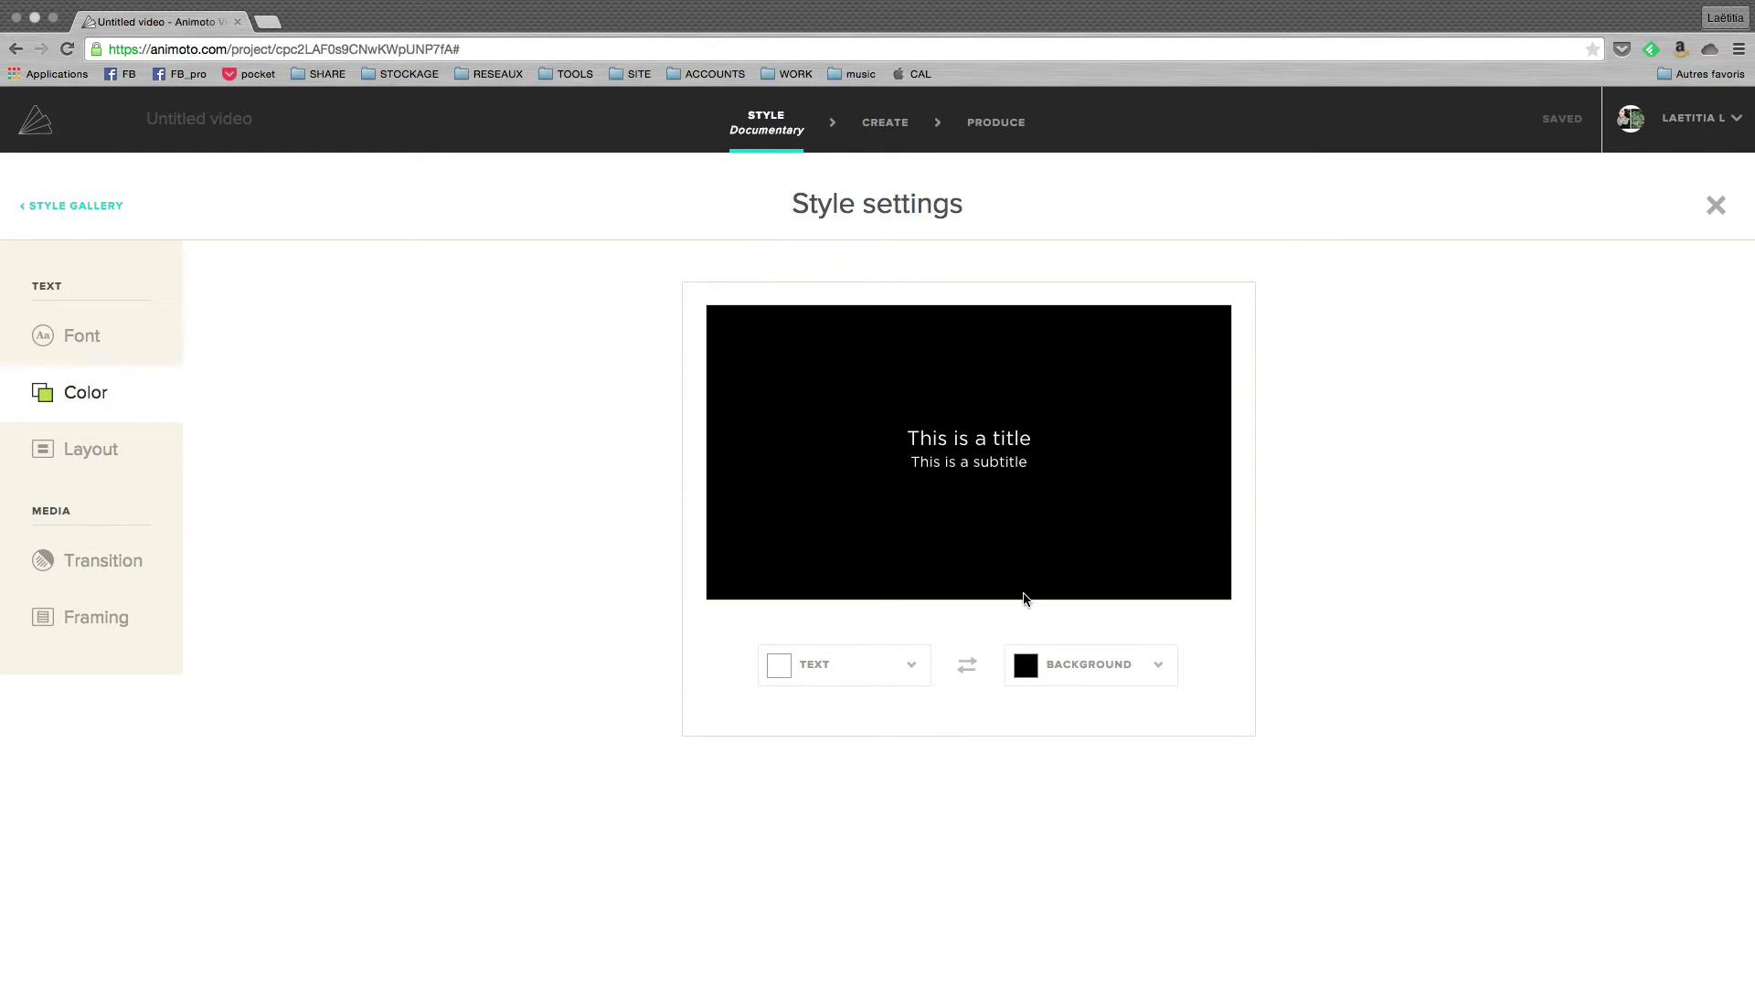
click(910, 664)
click(773, 720)
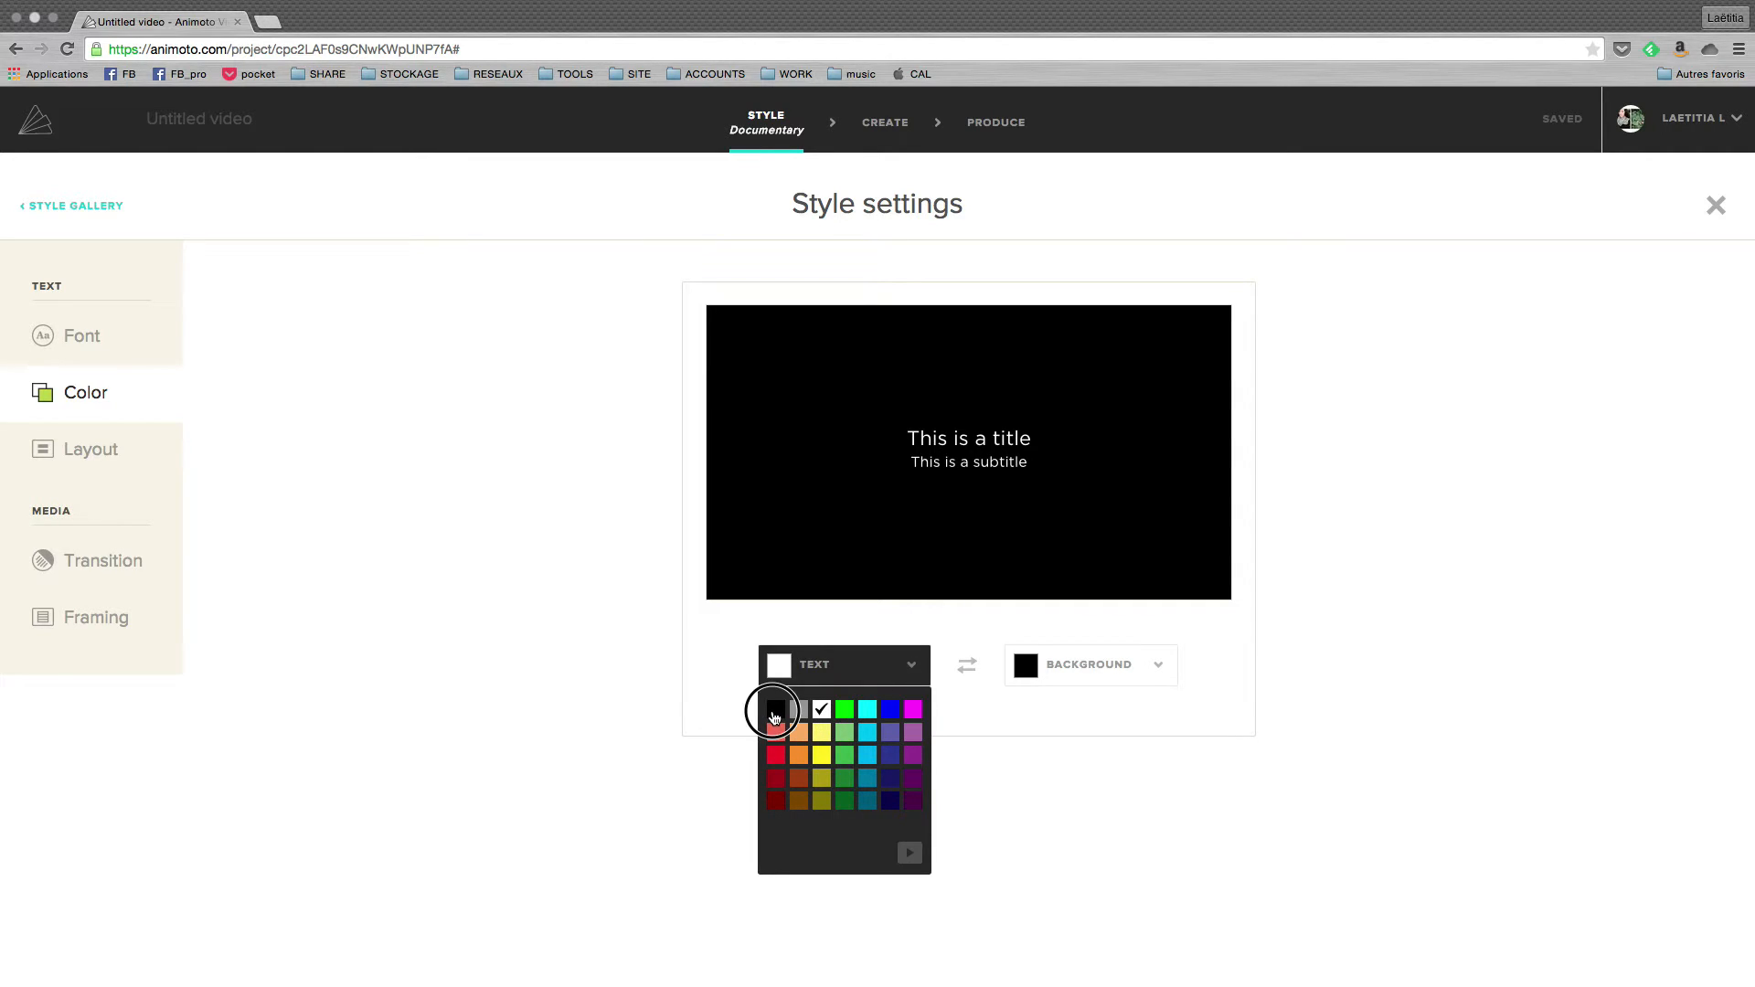
click(1157, 676)
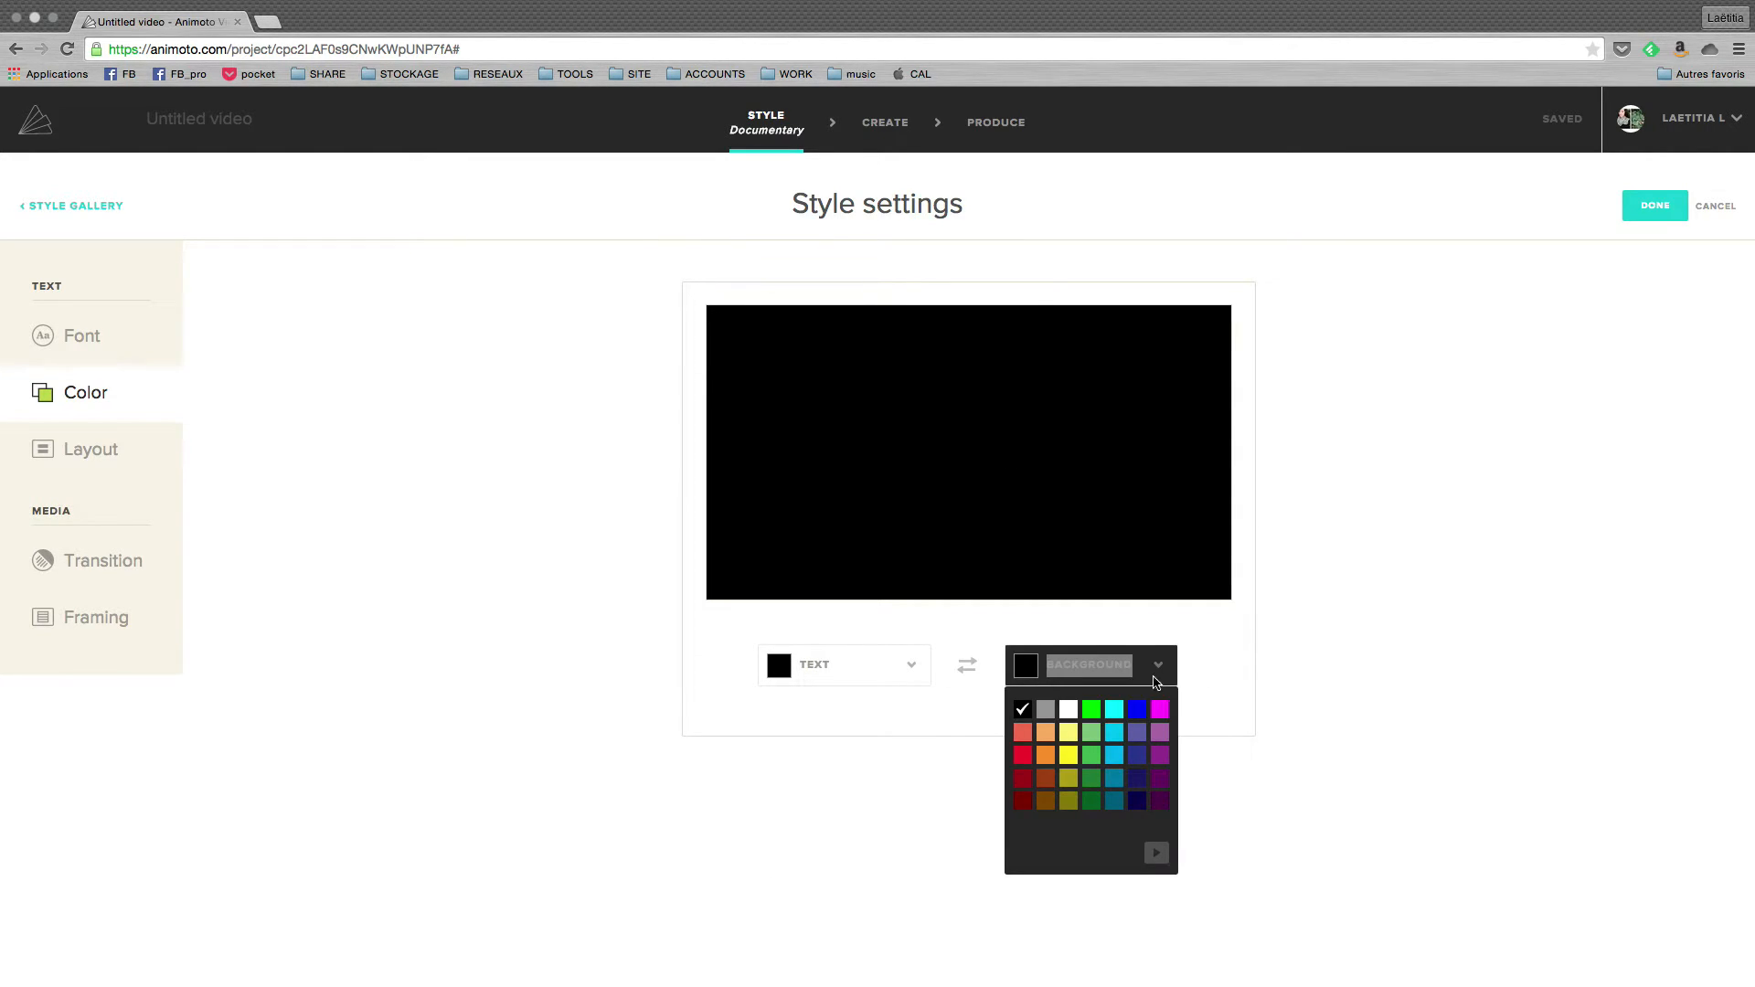
click(1068, 711)
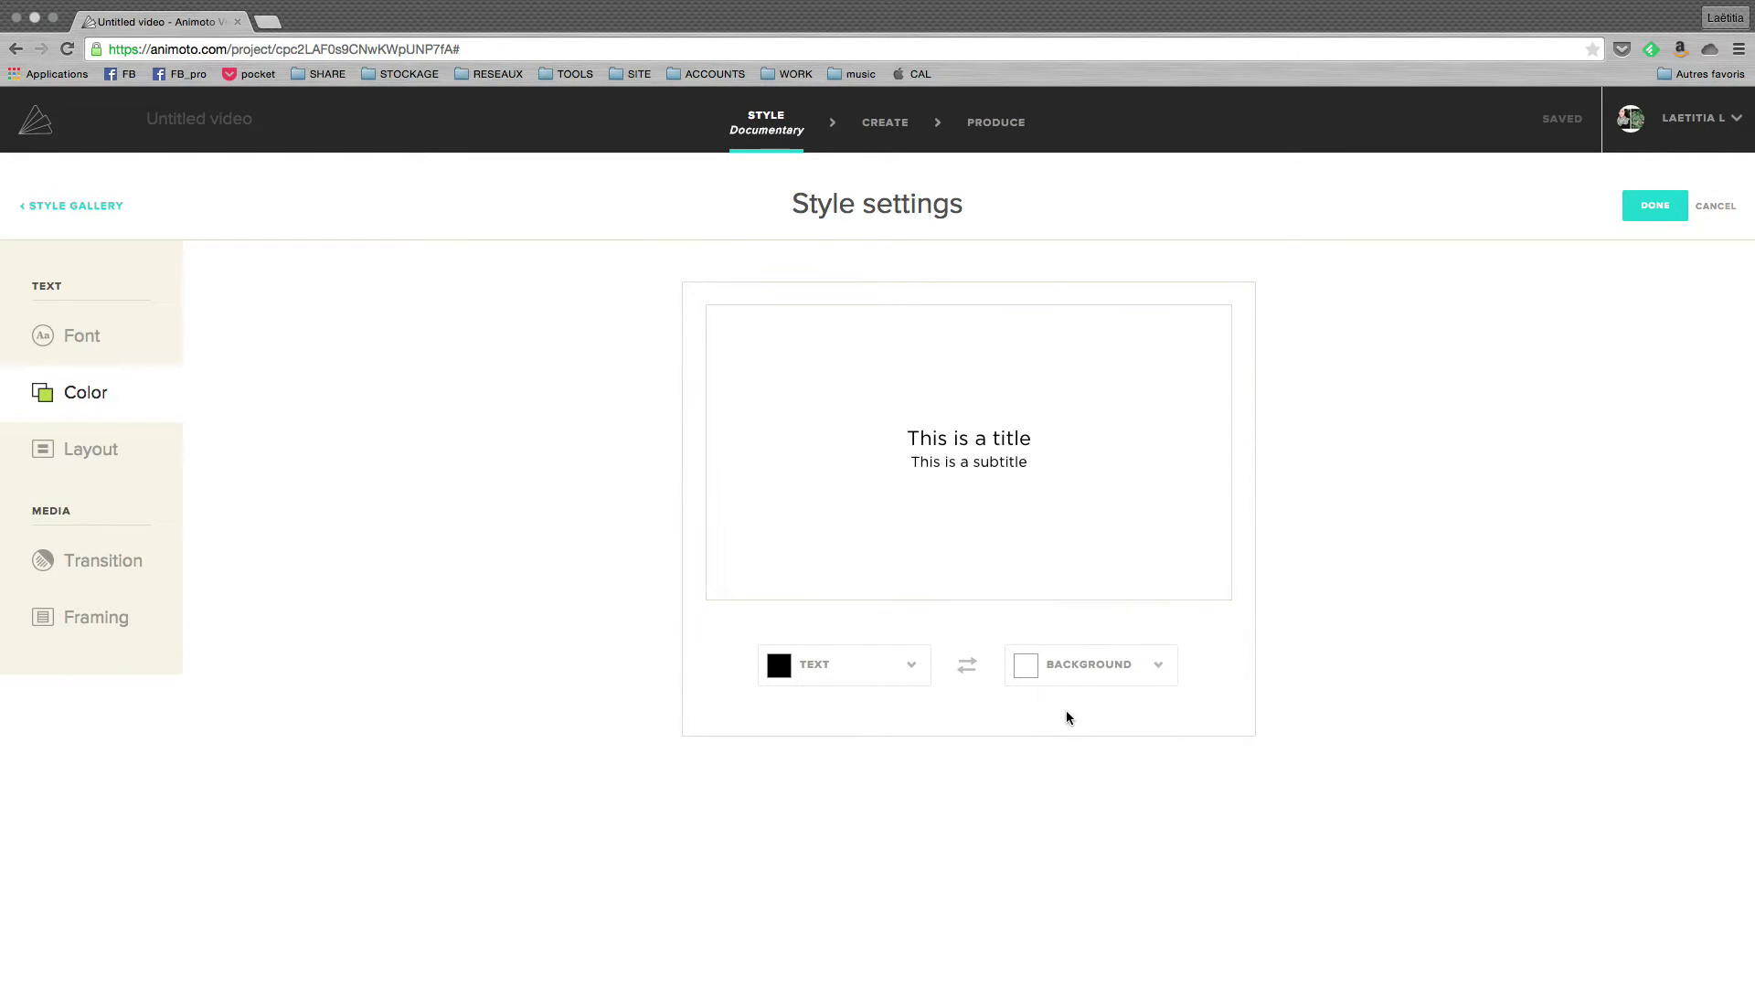
Step: Compare the Cut, Slide, Fade and Graphic text layouts and set the layout to Slide
click(117, 451)
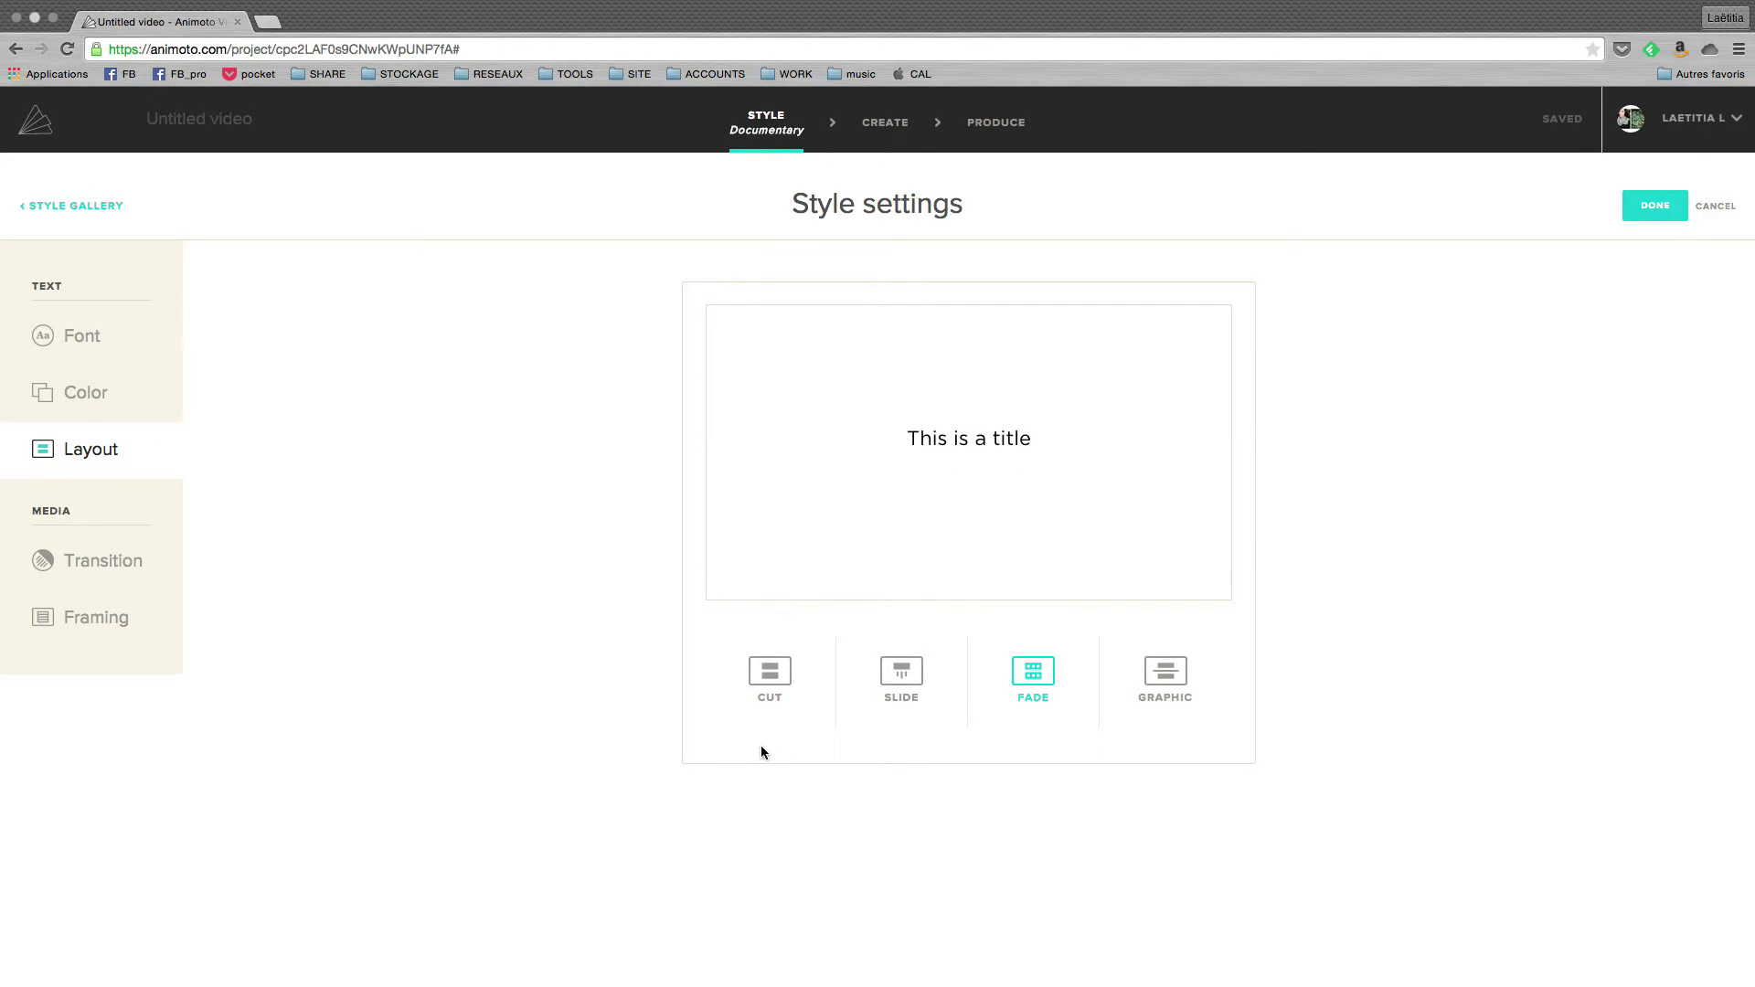
click(775, 681)
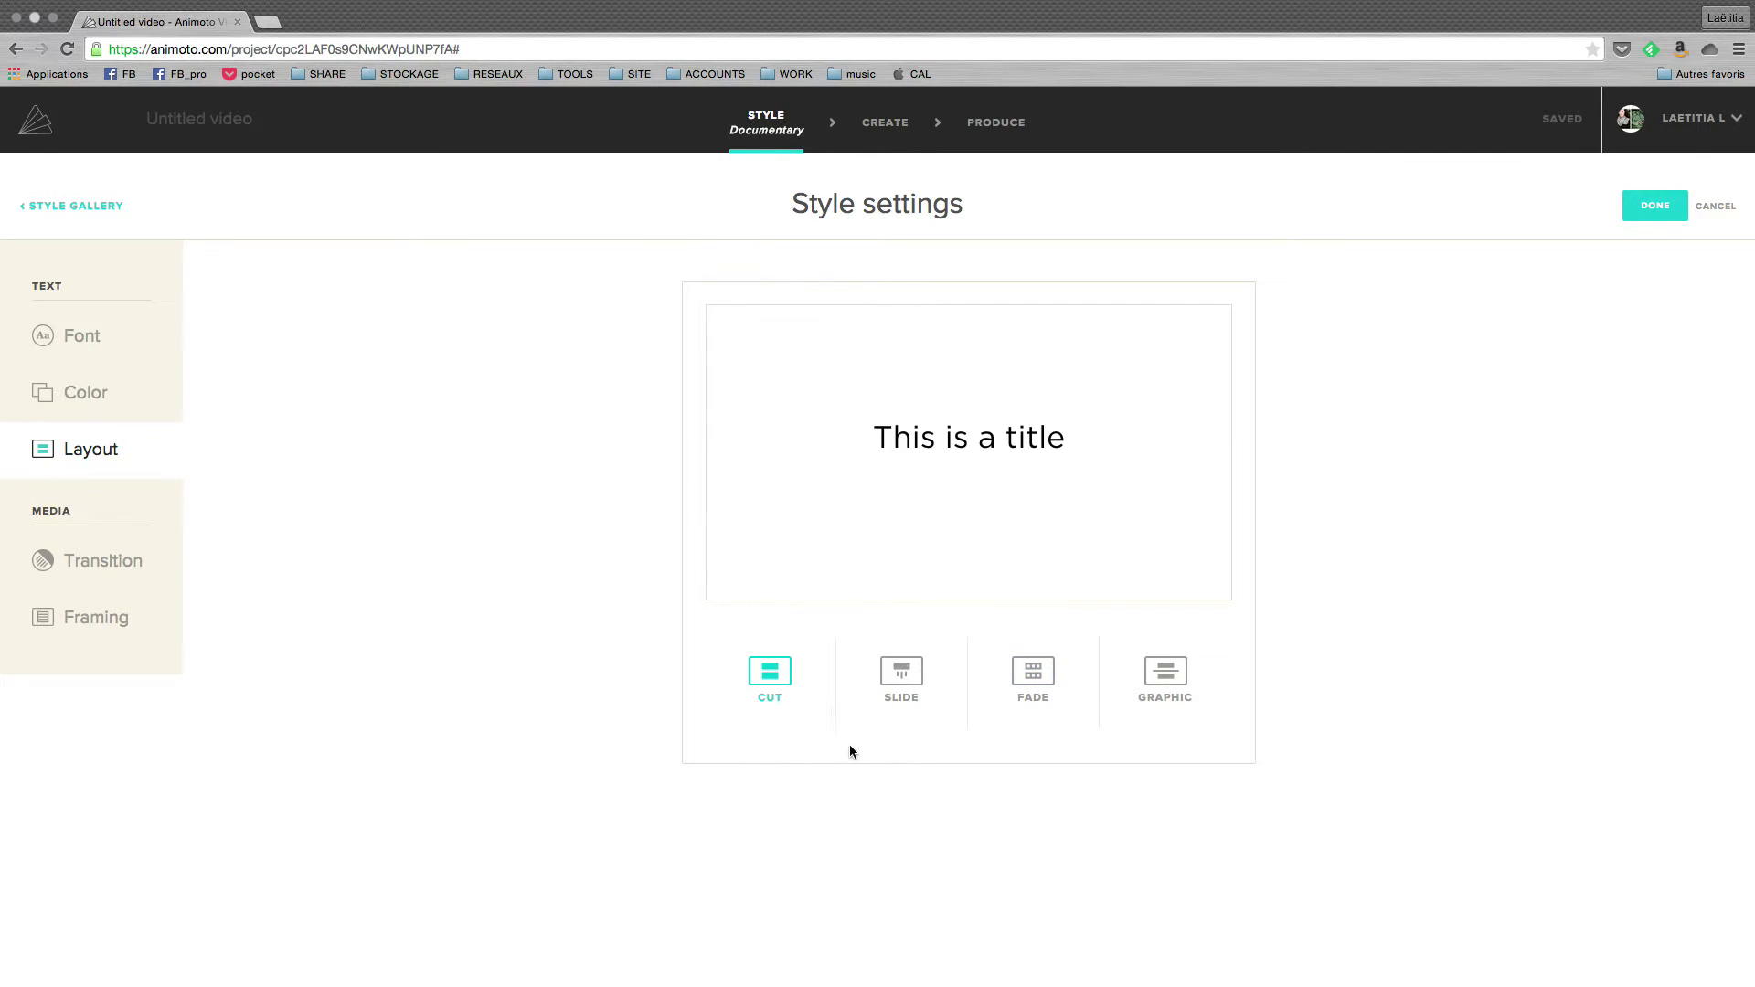
click(905, 685)
click(1071, 710)
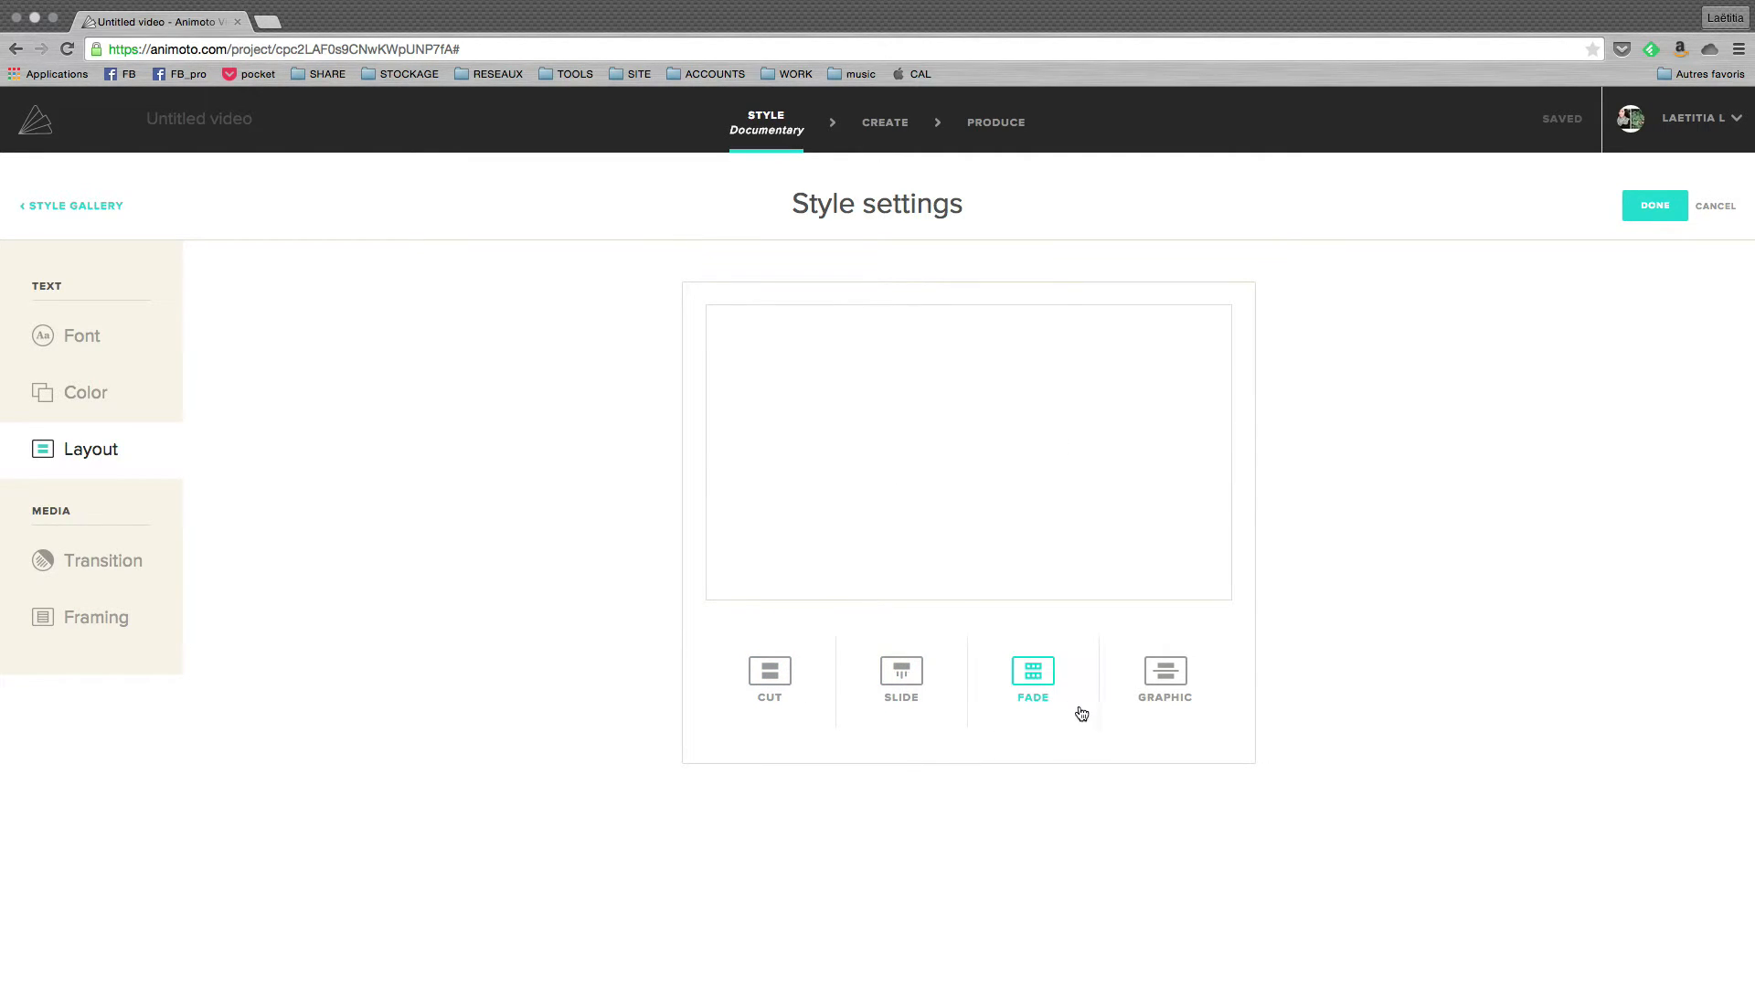
click(1179, 692)
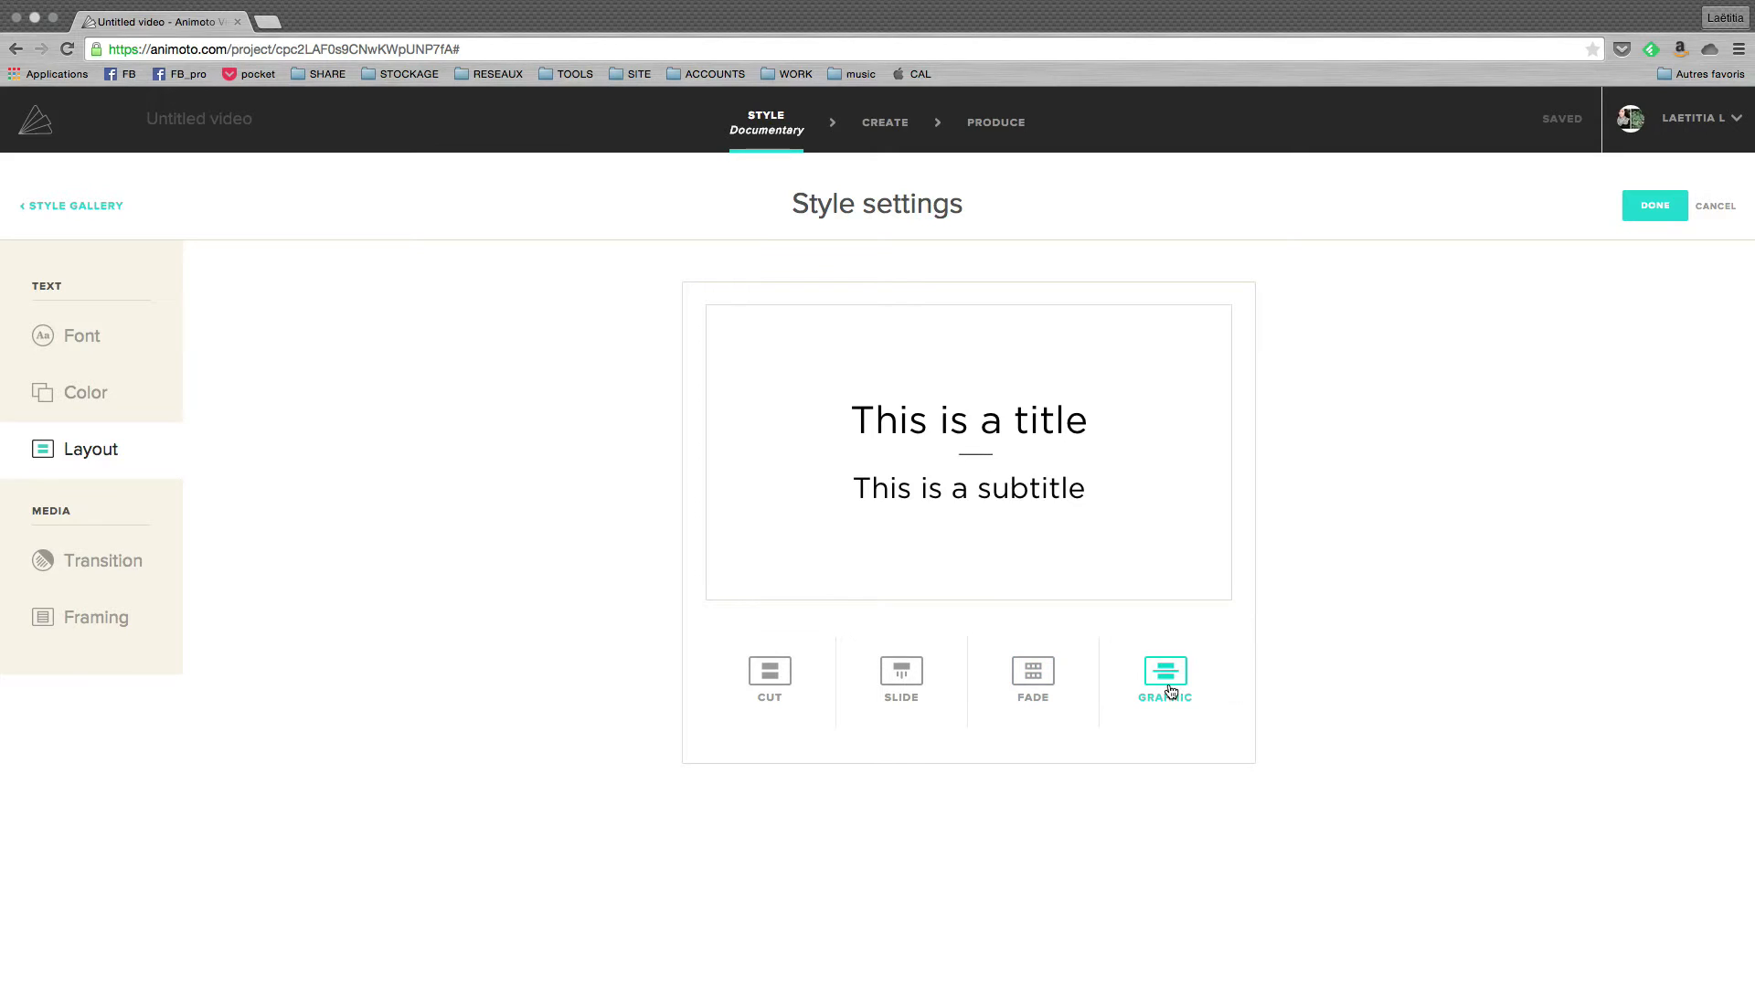
click(903, 678)
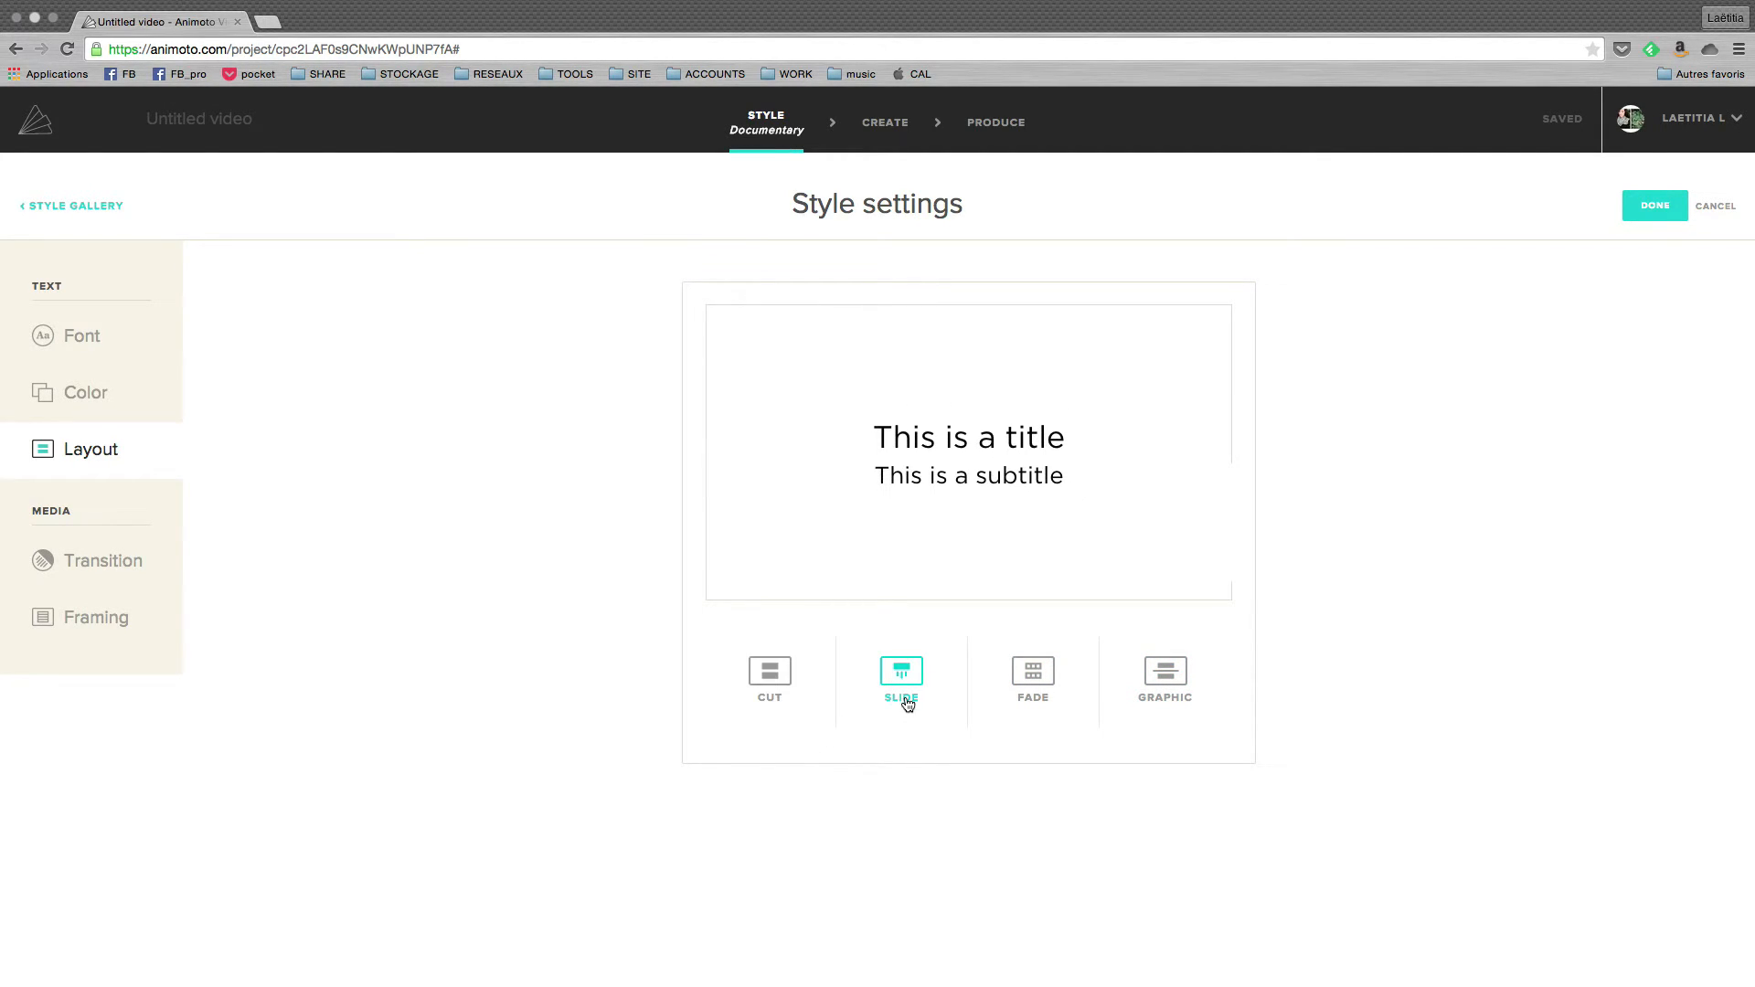
Step: Compare the Slide, Cut, Cross Fade and Color Fade media transitions and set the transition to Cut
click(107, 564)
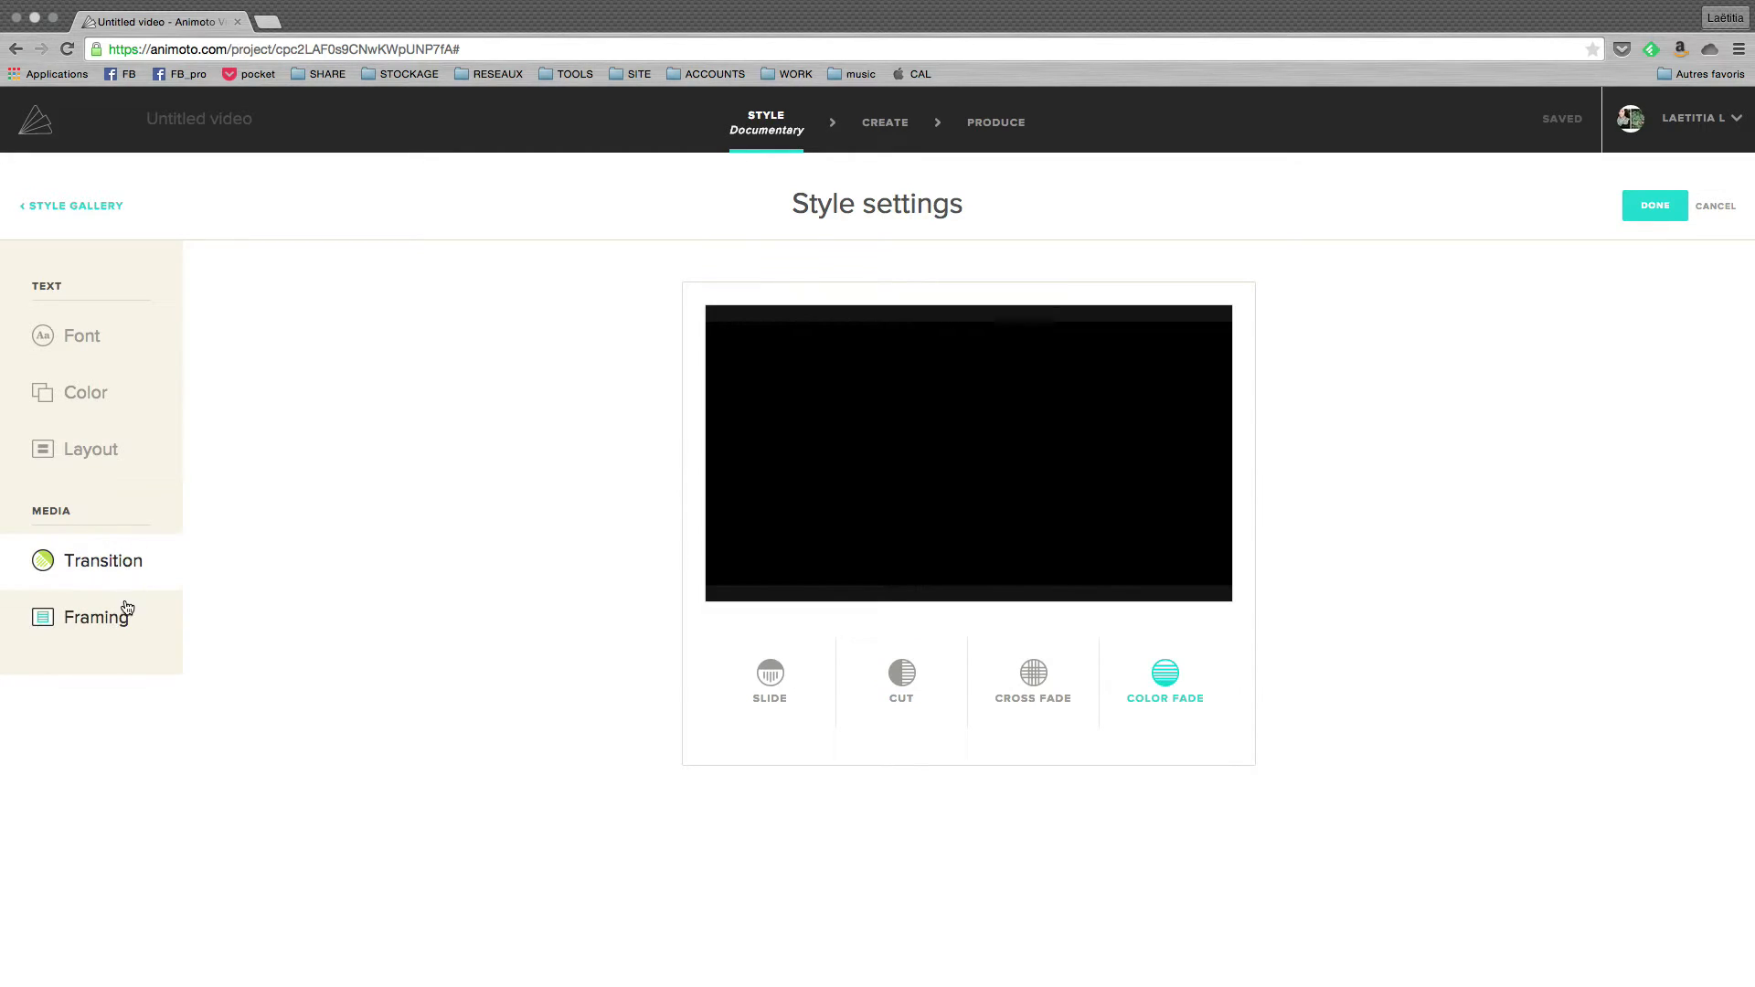
click(773, 695)
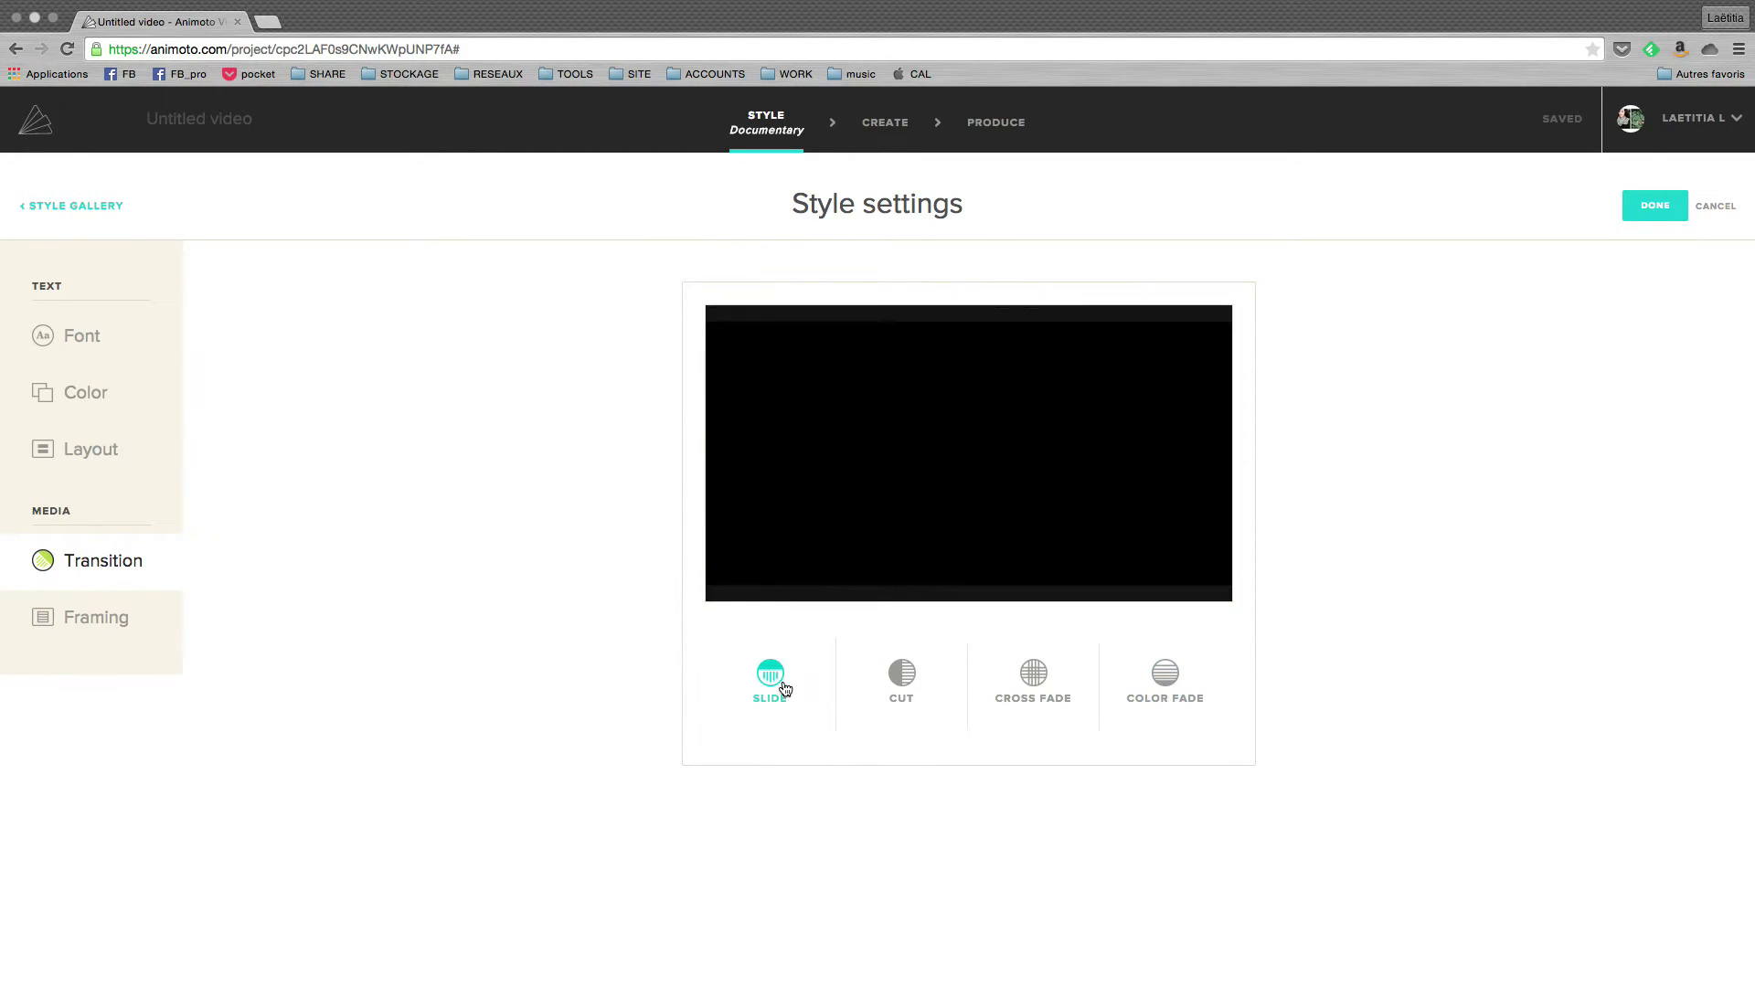
click(905, 681)
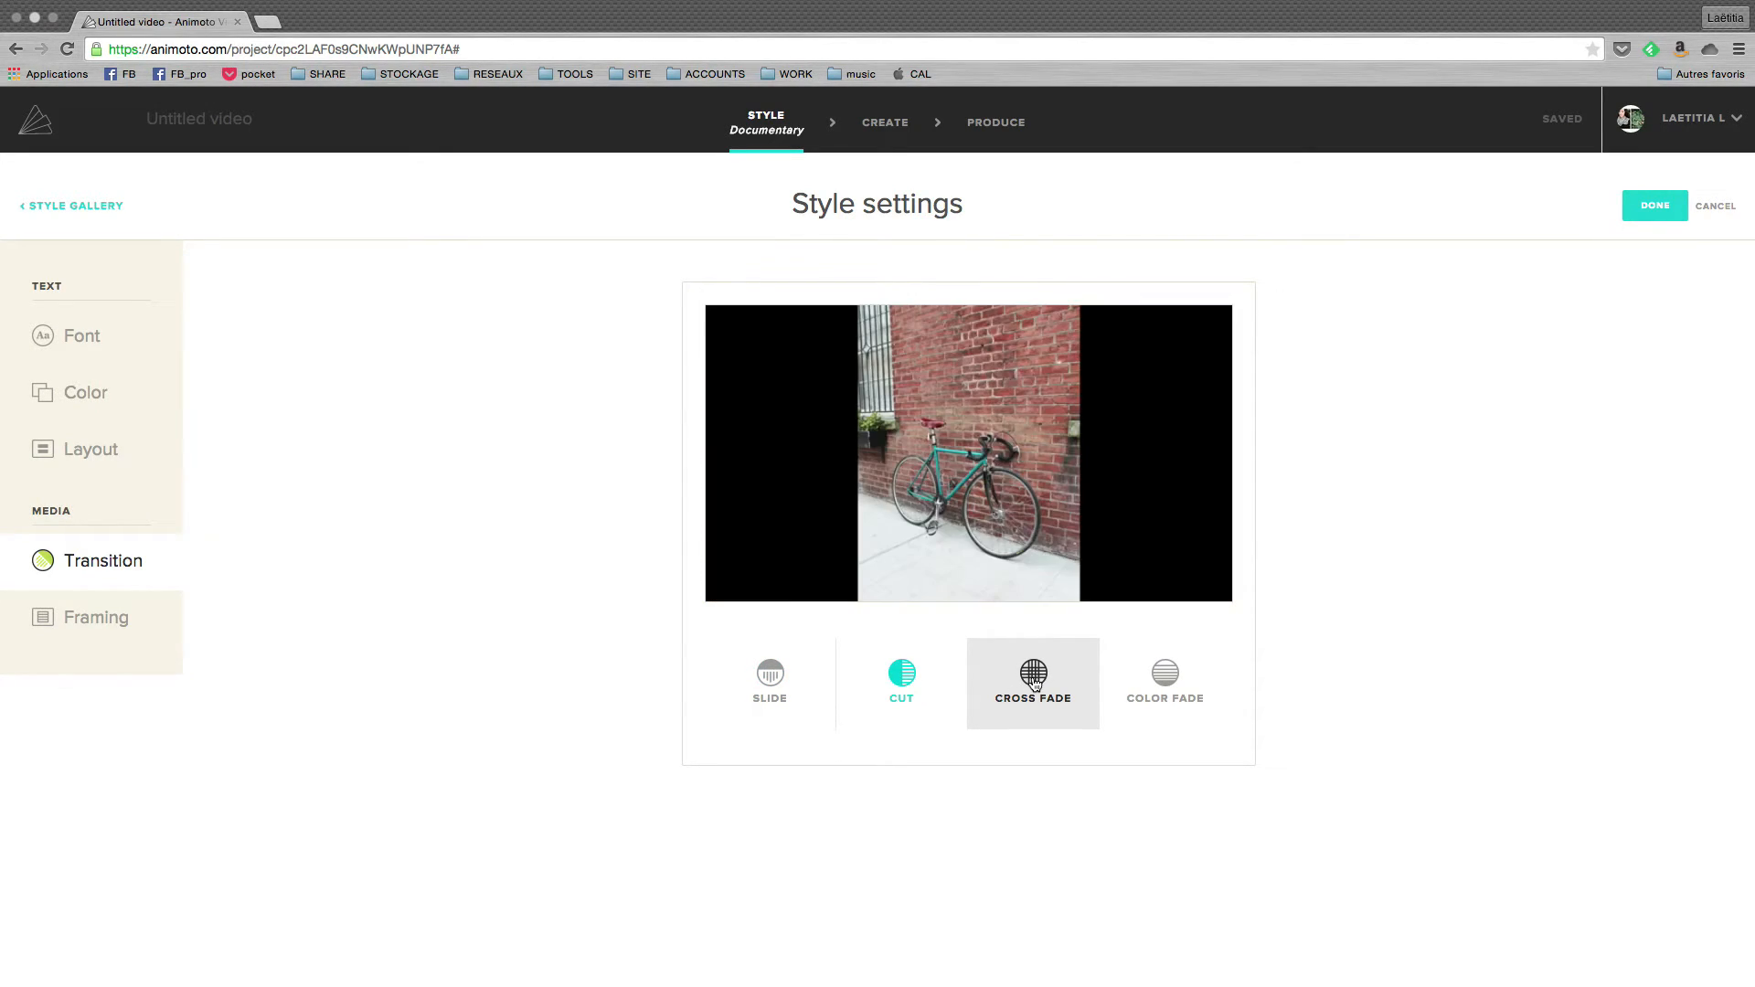
click(1033, 681)
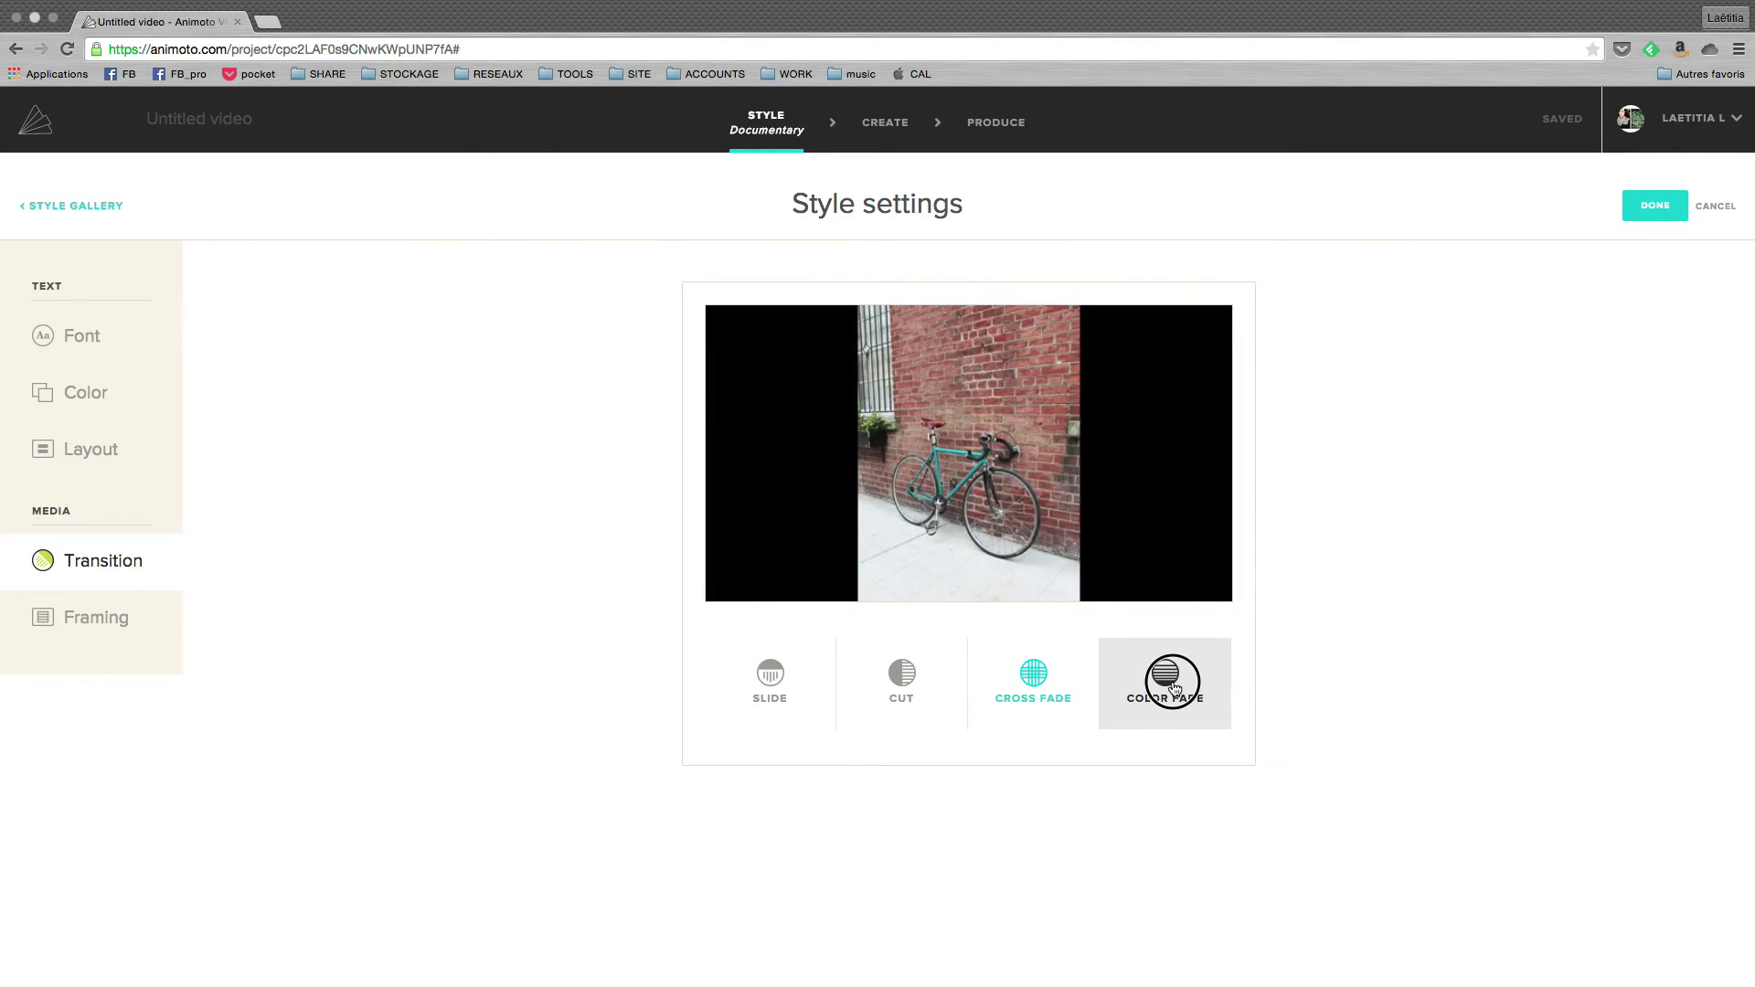
click(1170, 679)
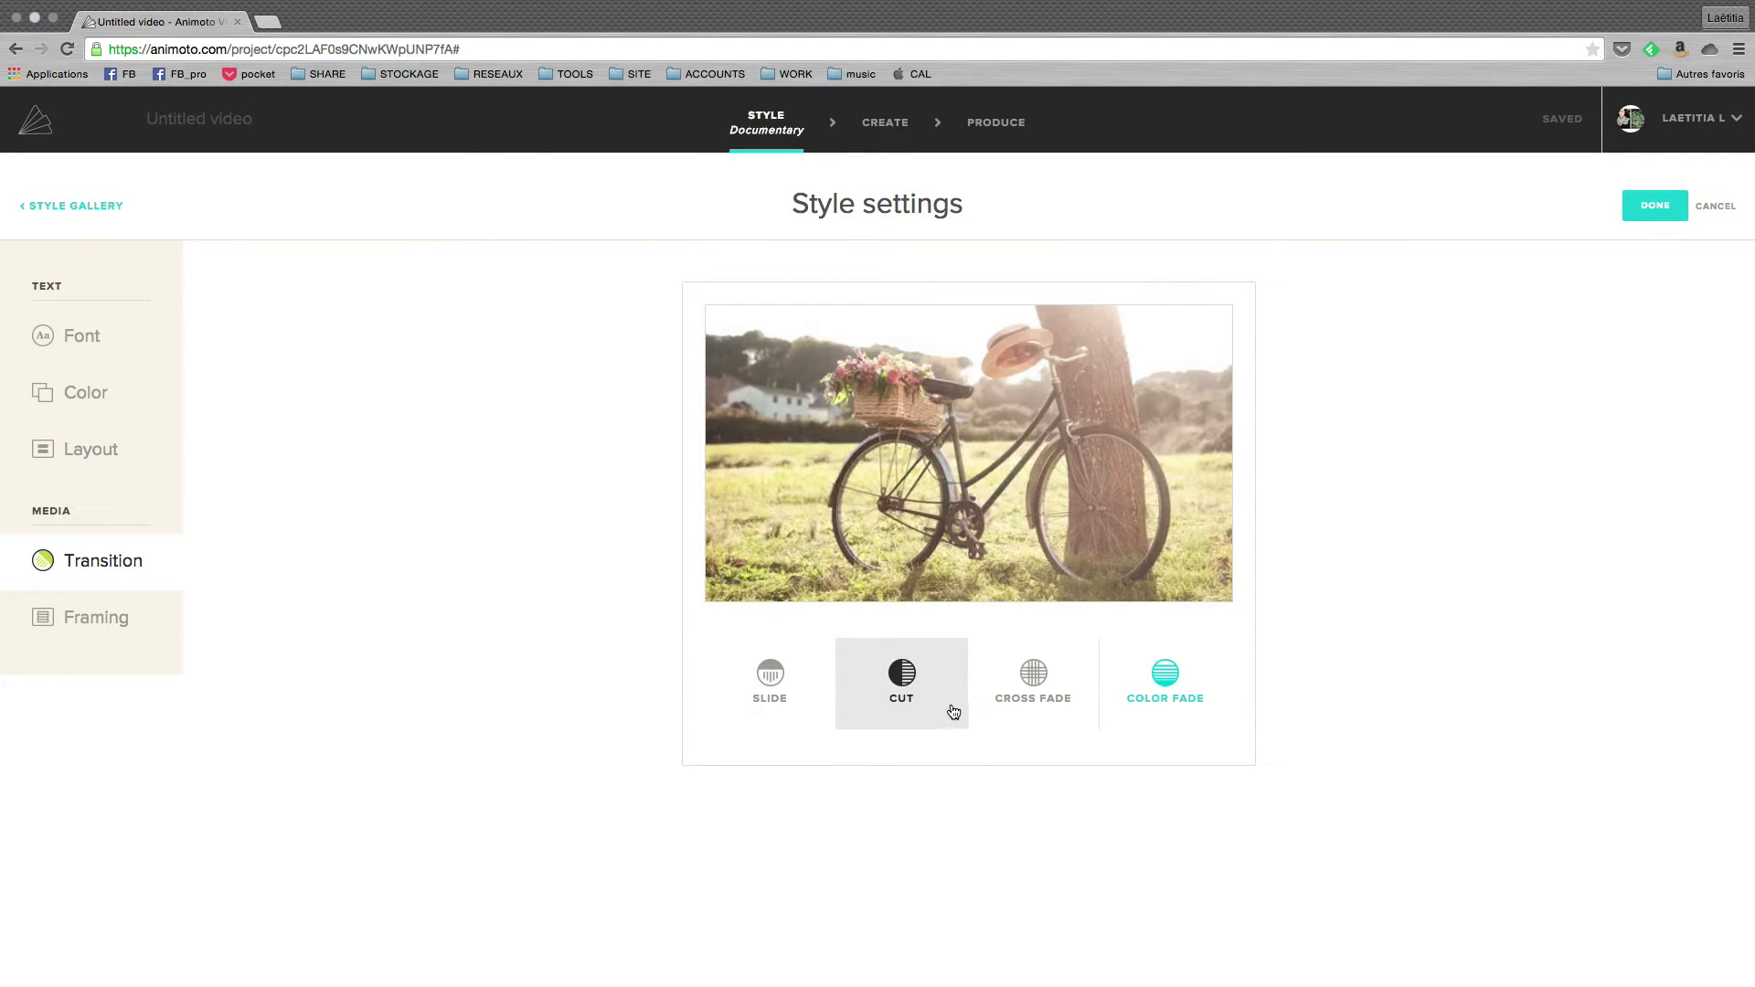
click(907, 674)
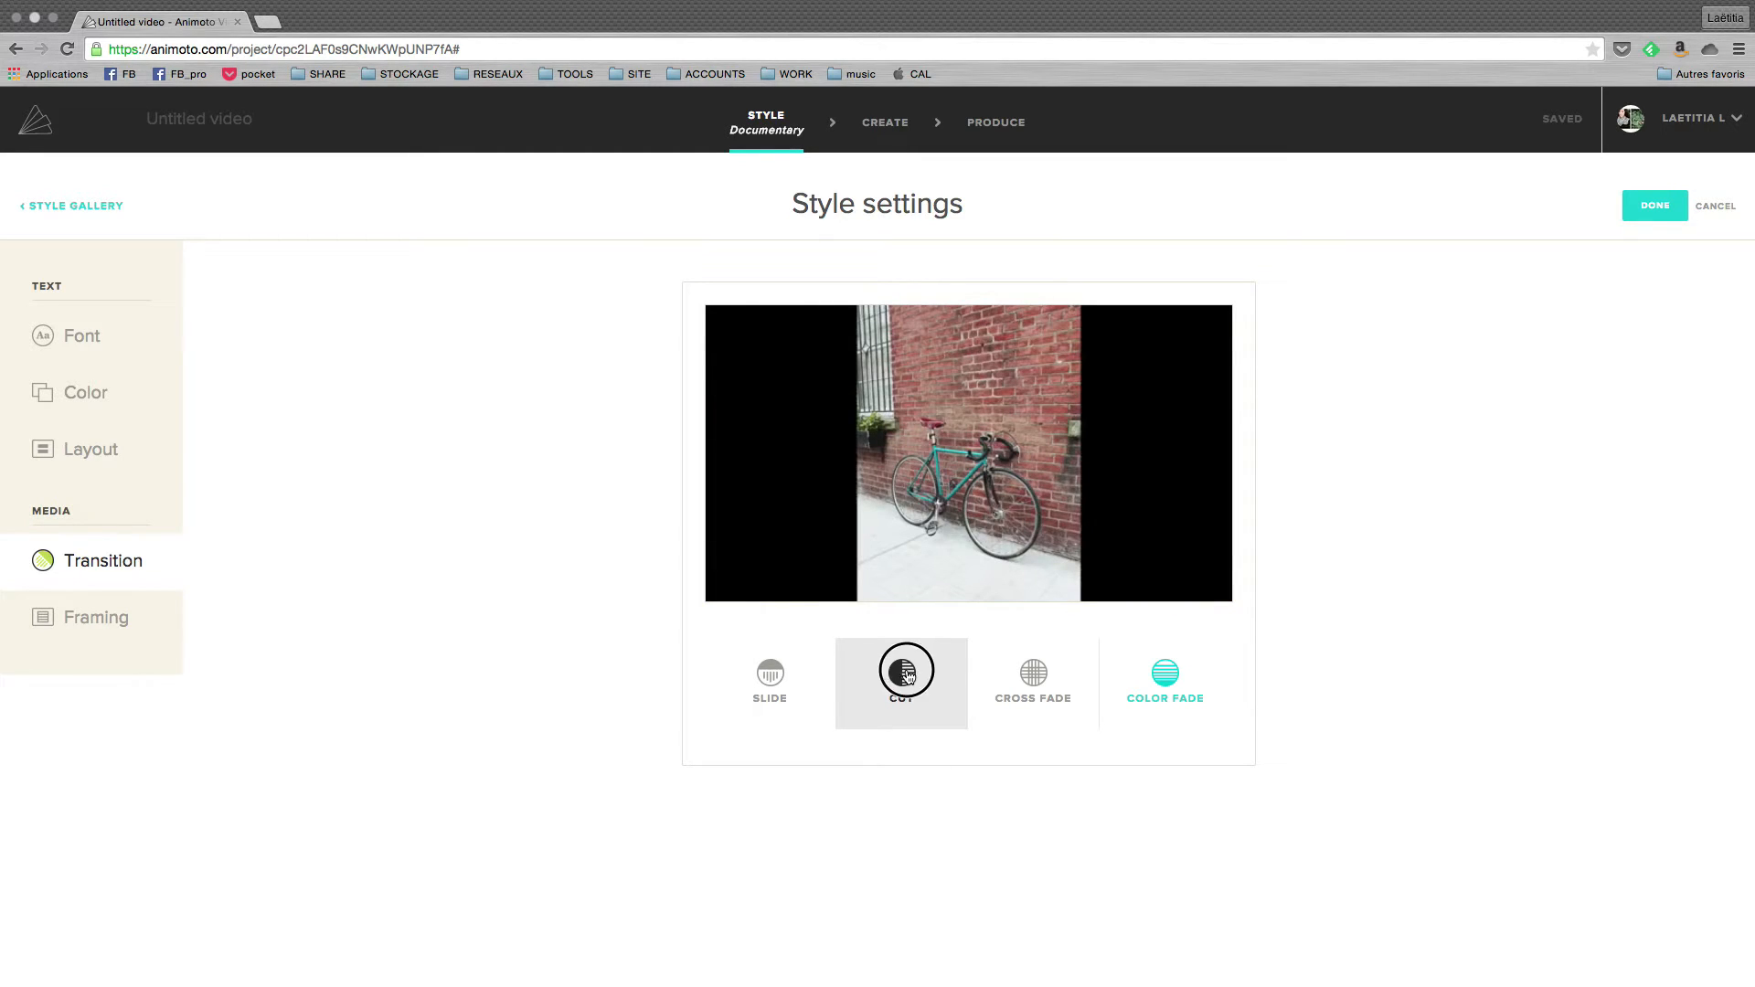
Step: Compare the Inset, Full Frame and Fit Screen media framings, set the framing to Fit Screen and apply the style settings
click(103, 622)
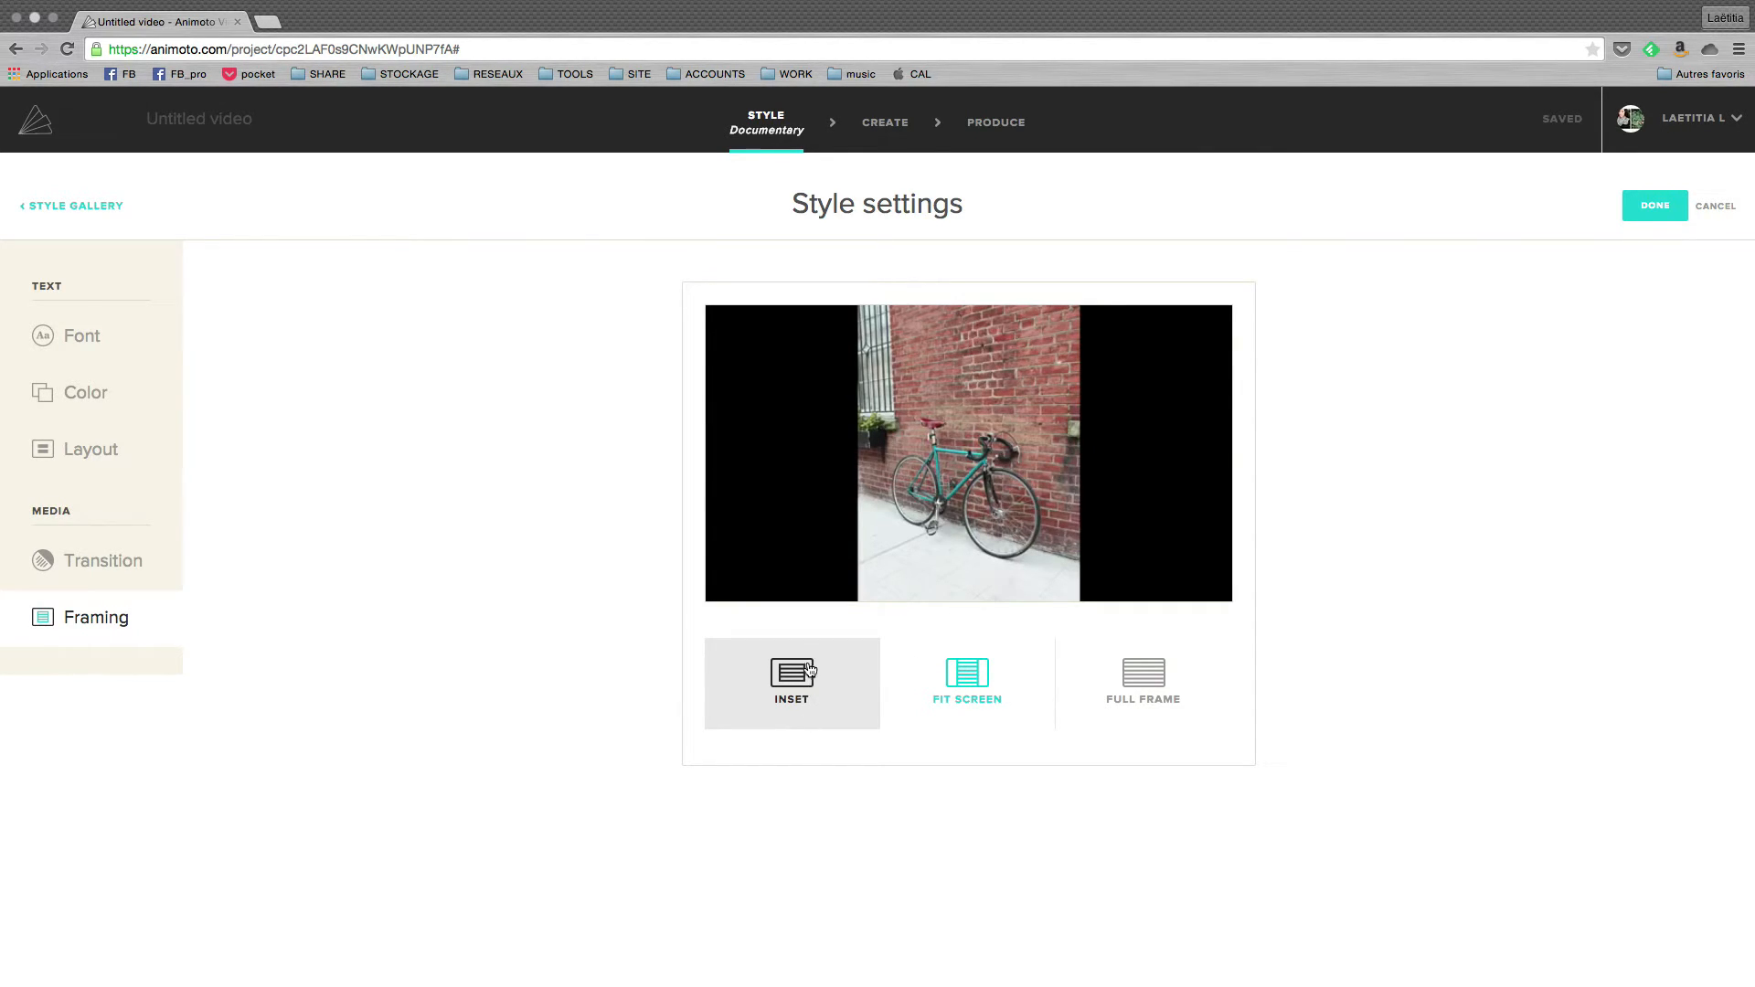
click(814, 700)
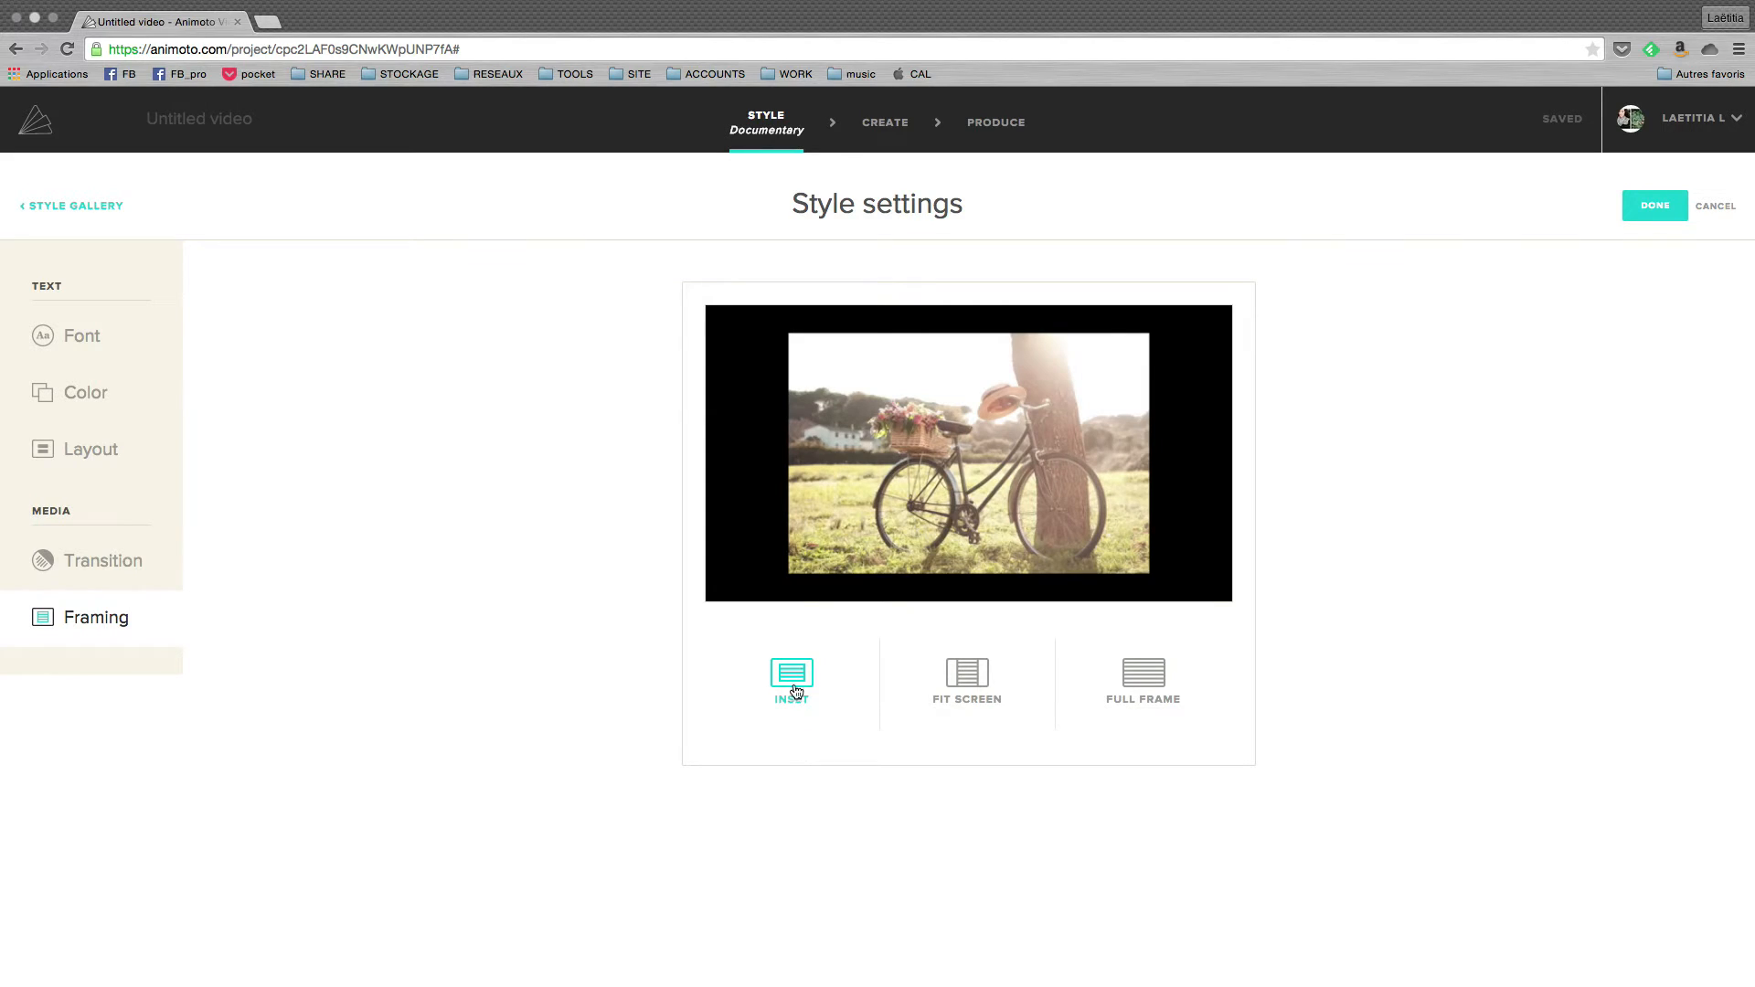
click(1142, 681)
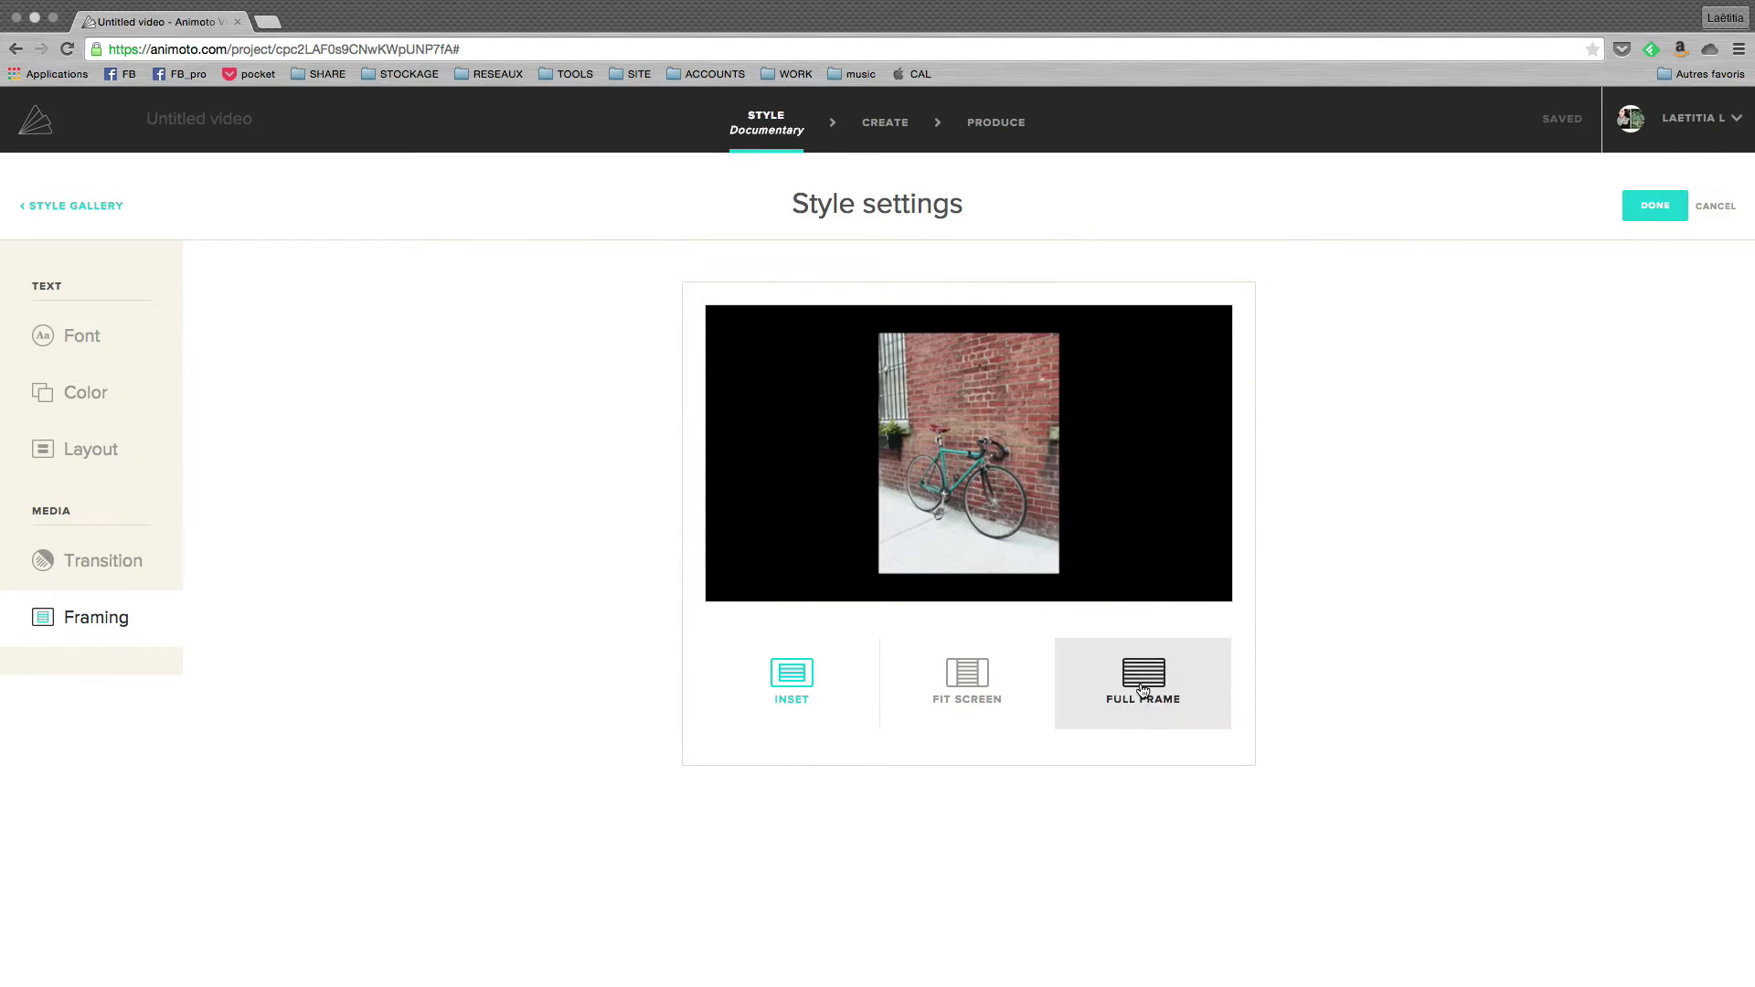
click(970, 685)
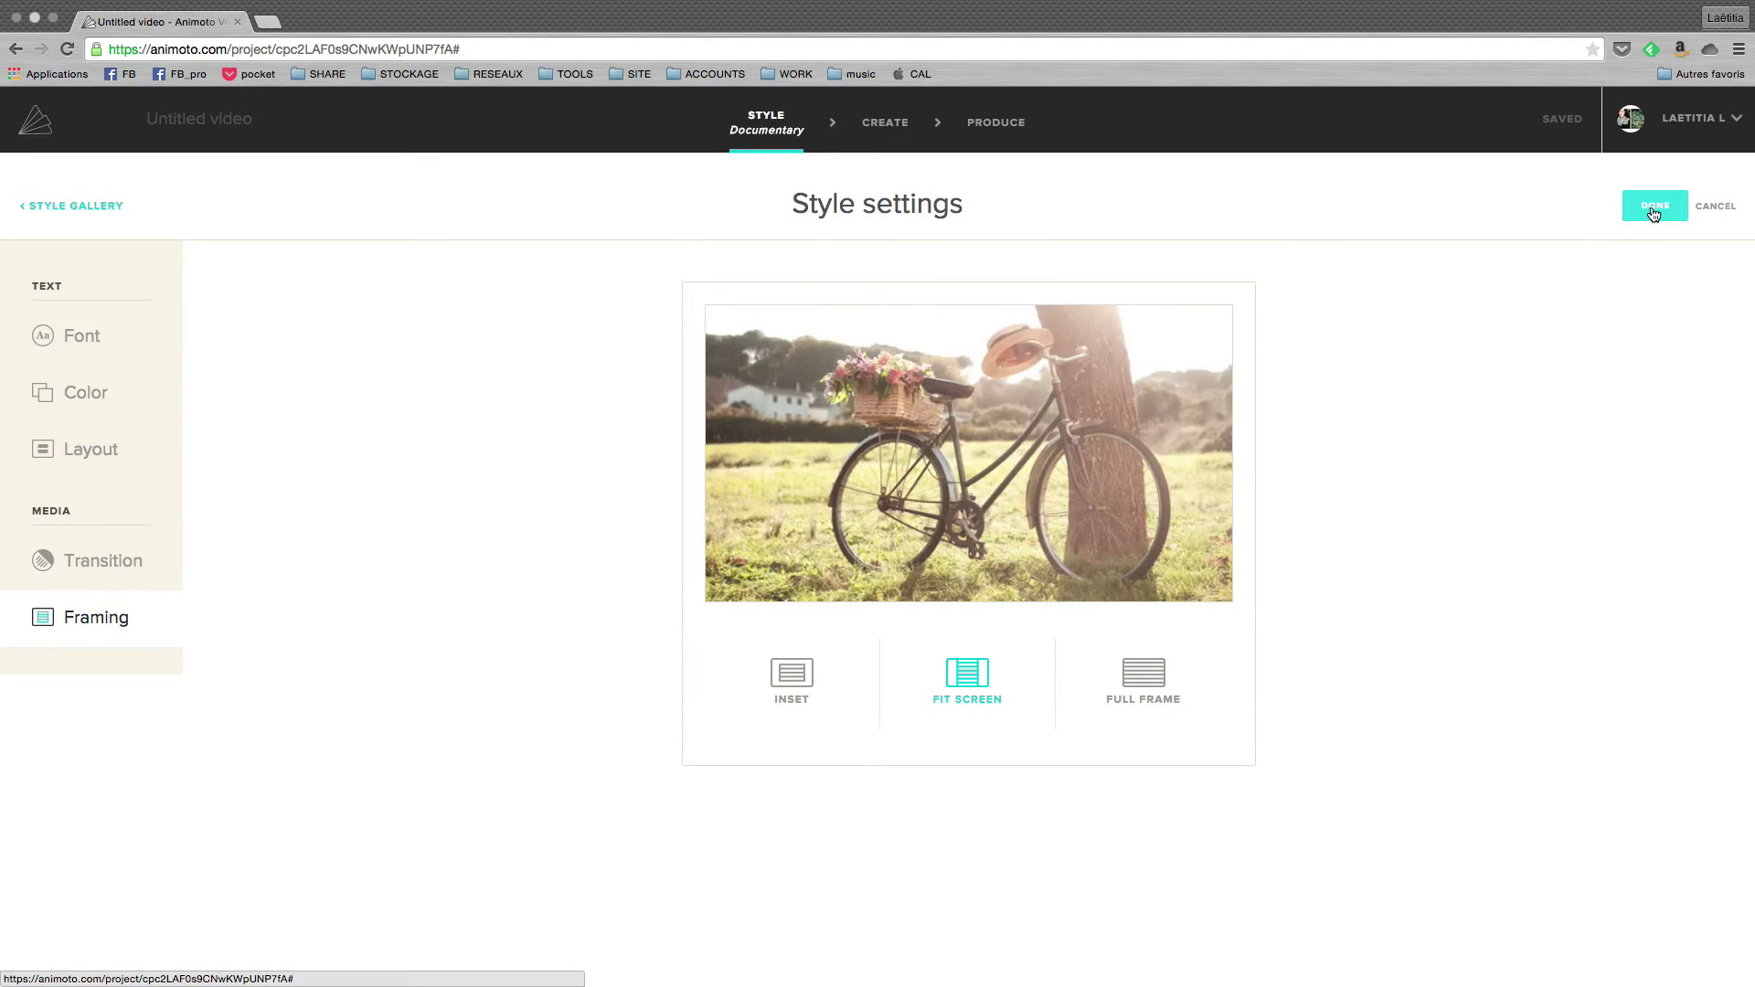
click(1652, 216)
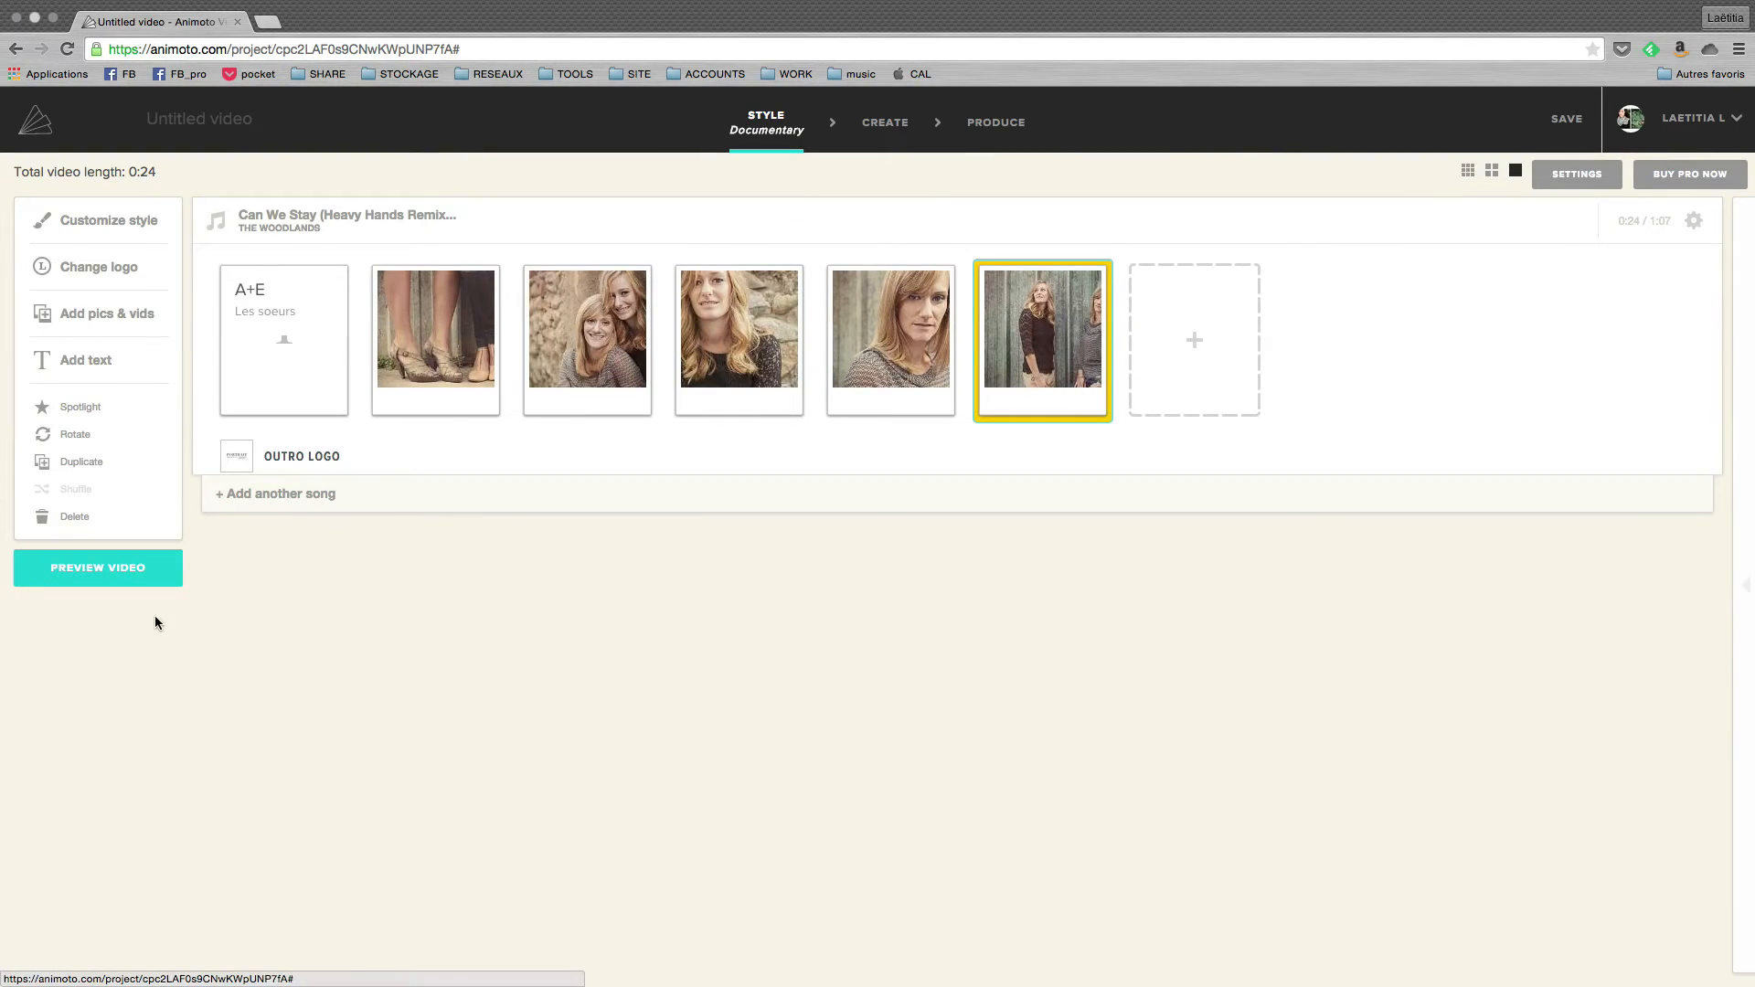
Step: Preview the video with the customized style through to its outro logo and return to editing
click(126, 574)
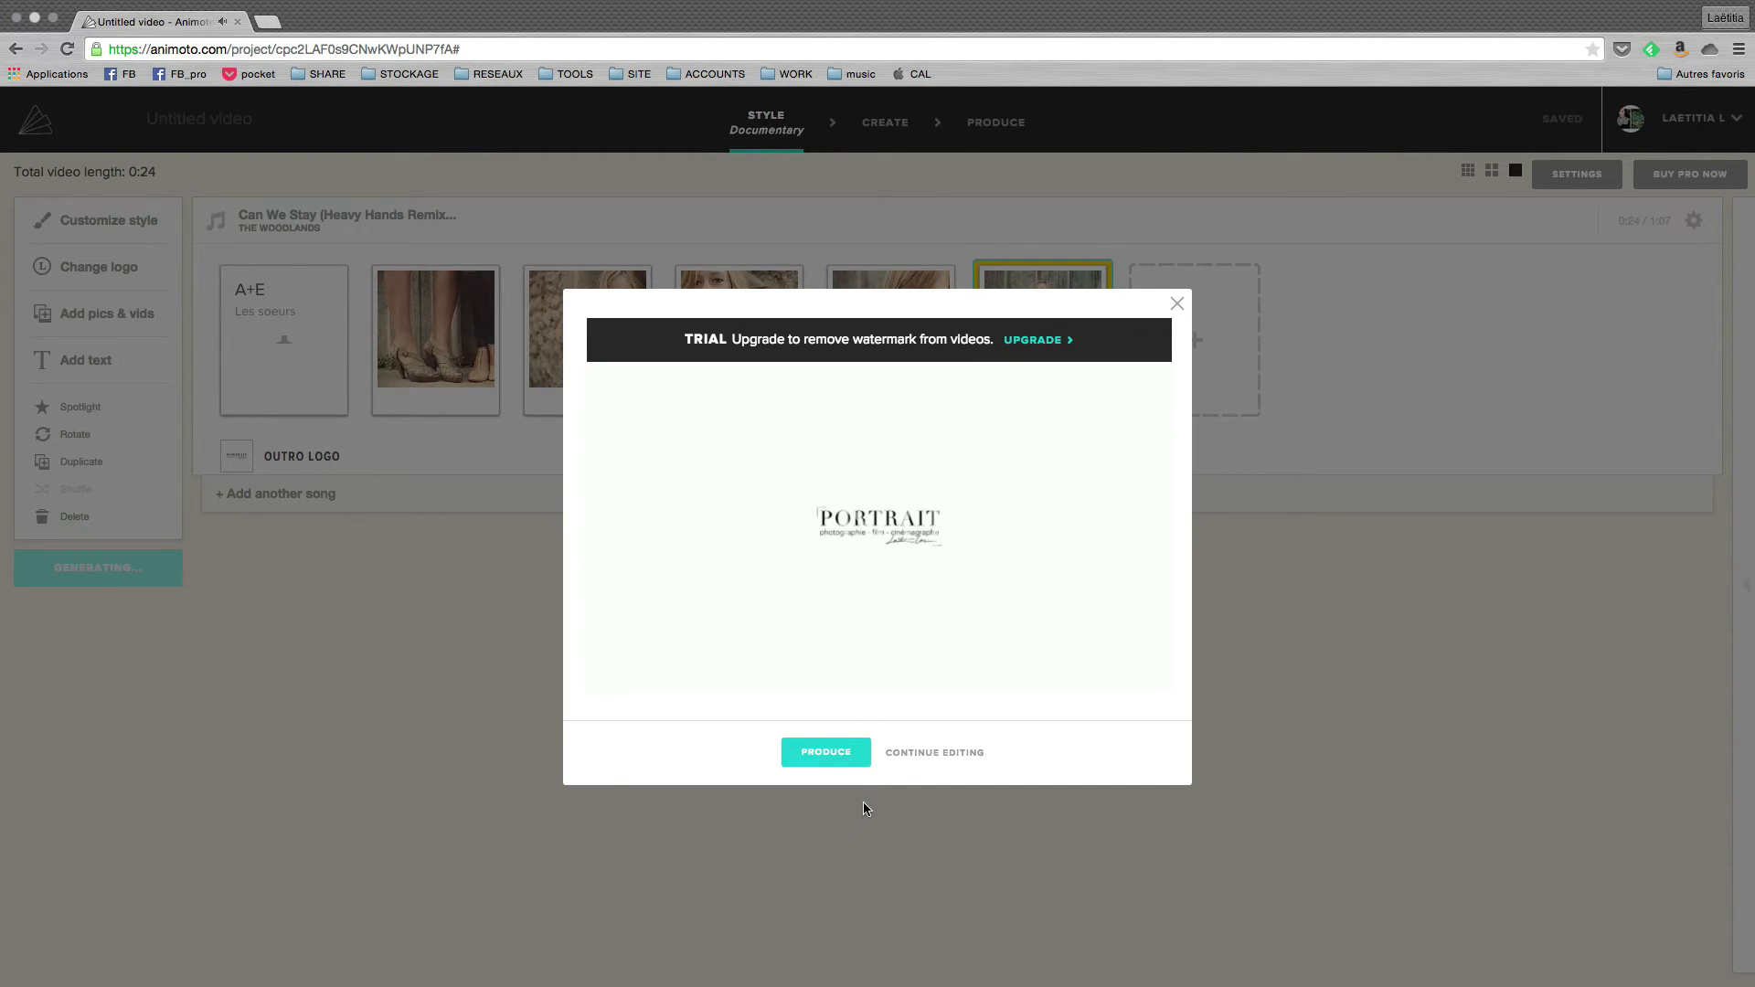
click(955, 755)
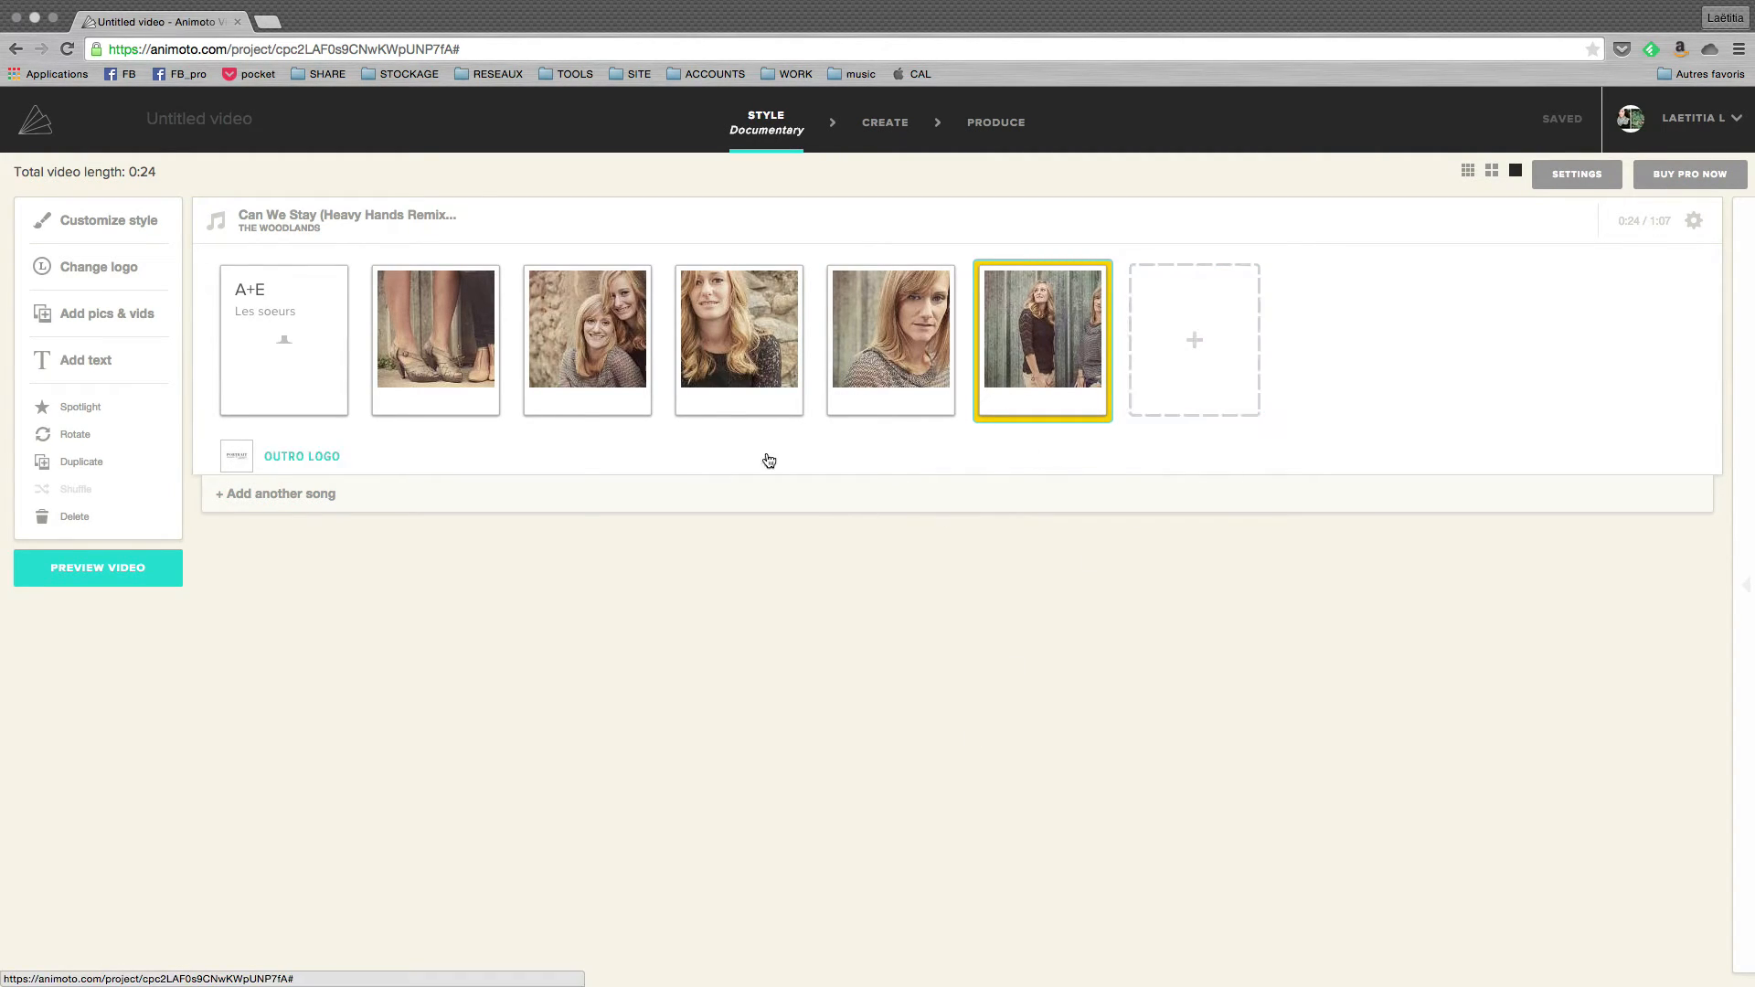
Step: Replace the video title with "Les soeurs" in the video settings
click(242, 134)
drag(785, 352, 690, 349)
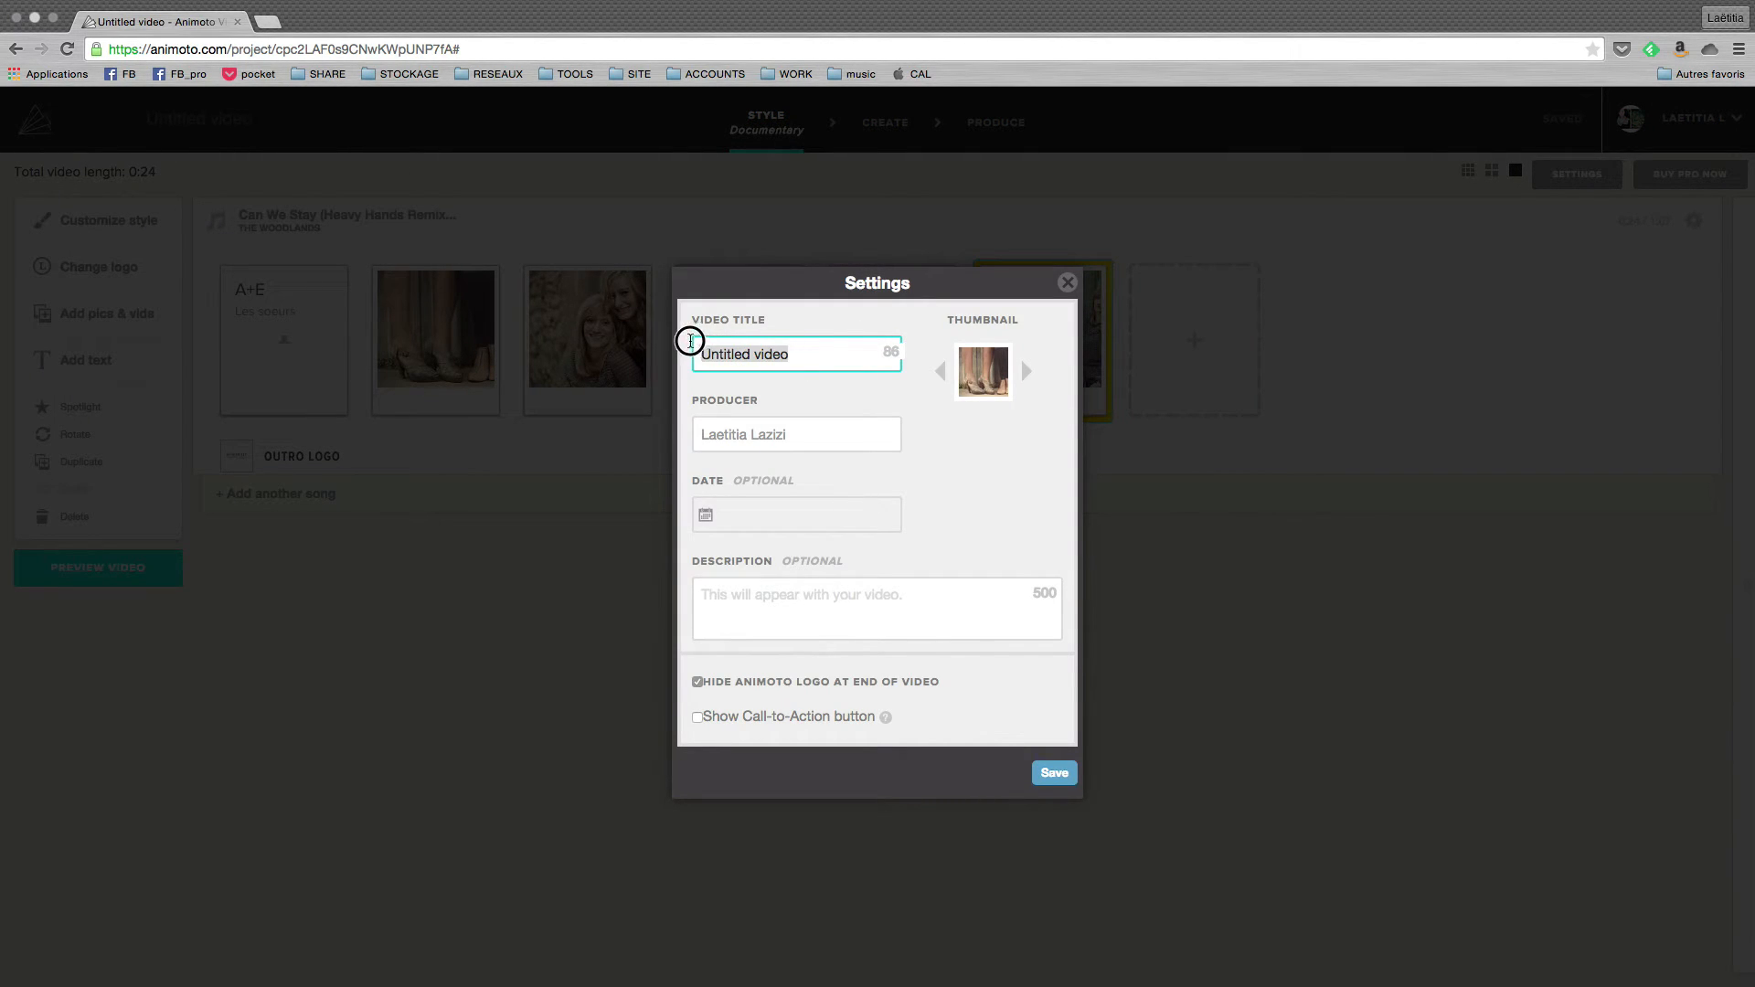
text(Les soeurs)
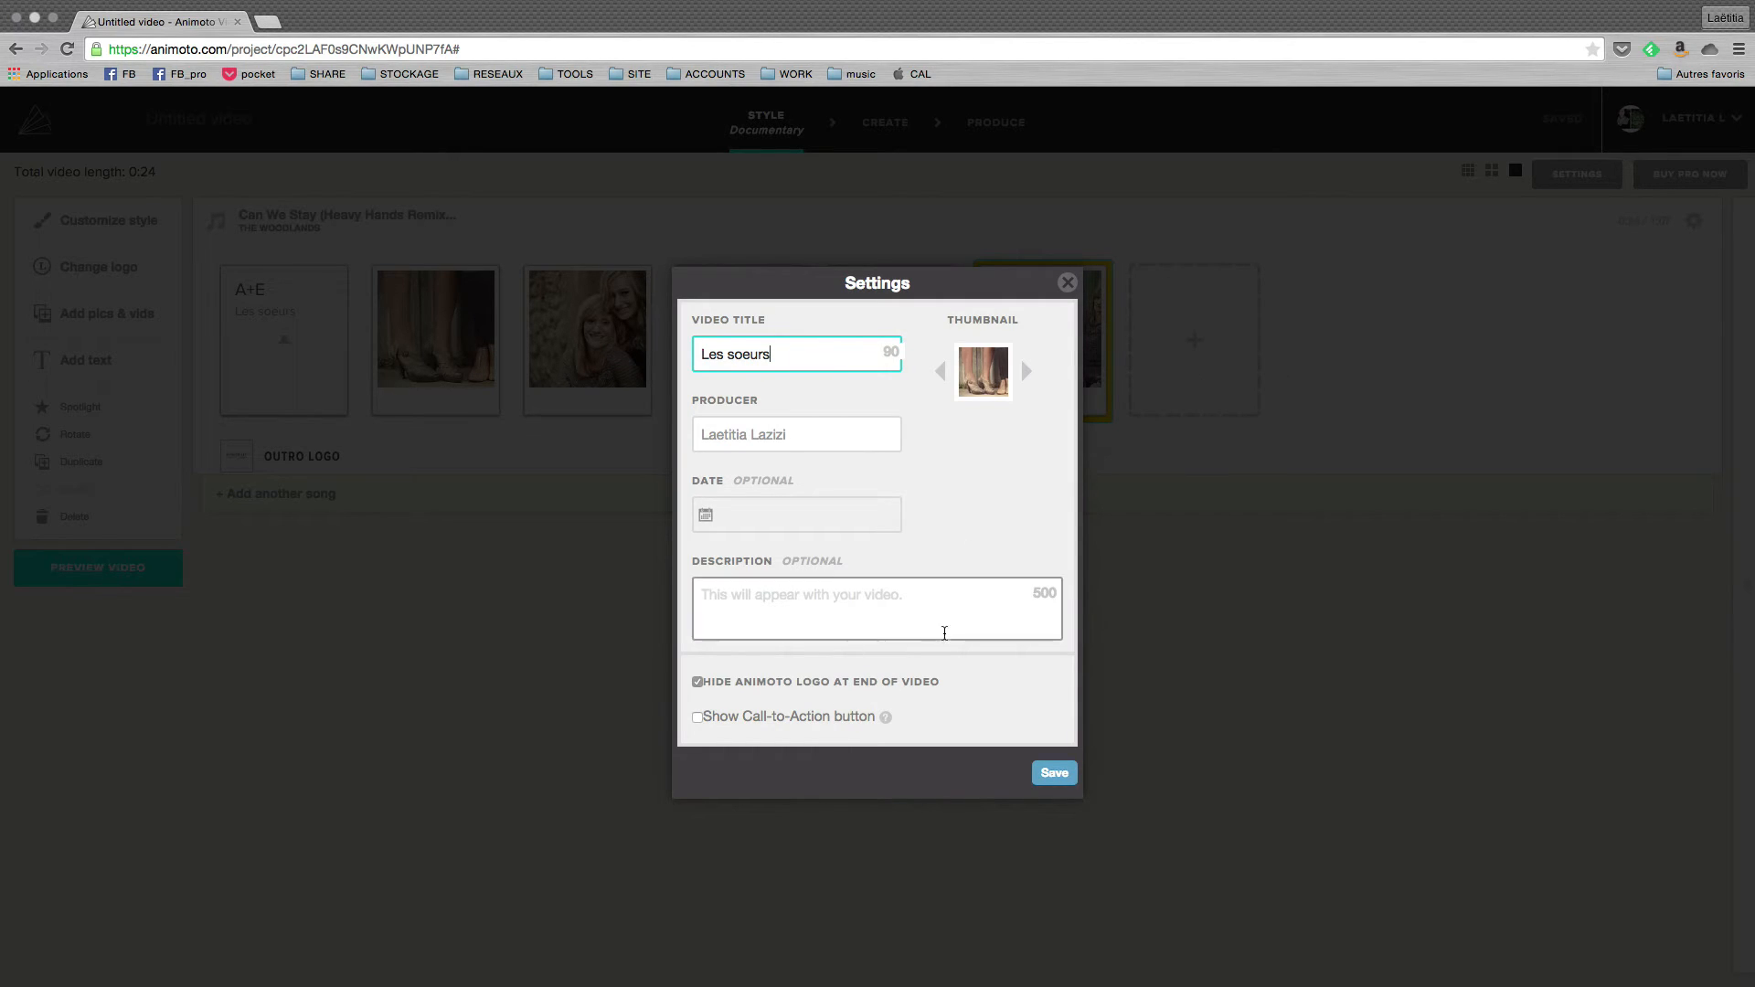
Step: Add a call-to-action button labelled "Réservez votre séances" with a mailto: link to the contact's e-mail and save the settings
click(698, 719)
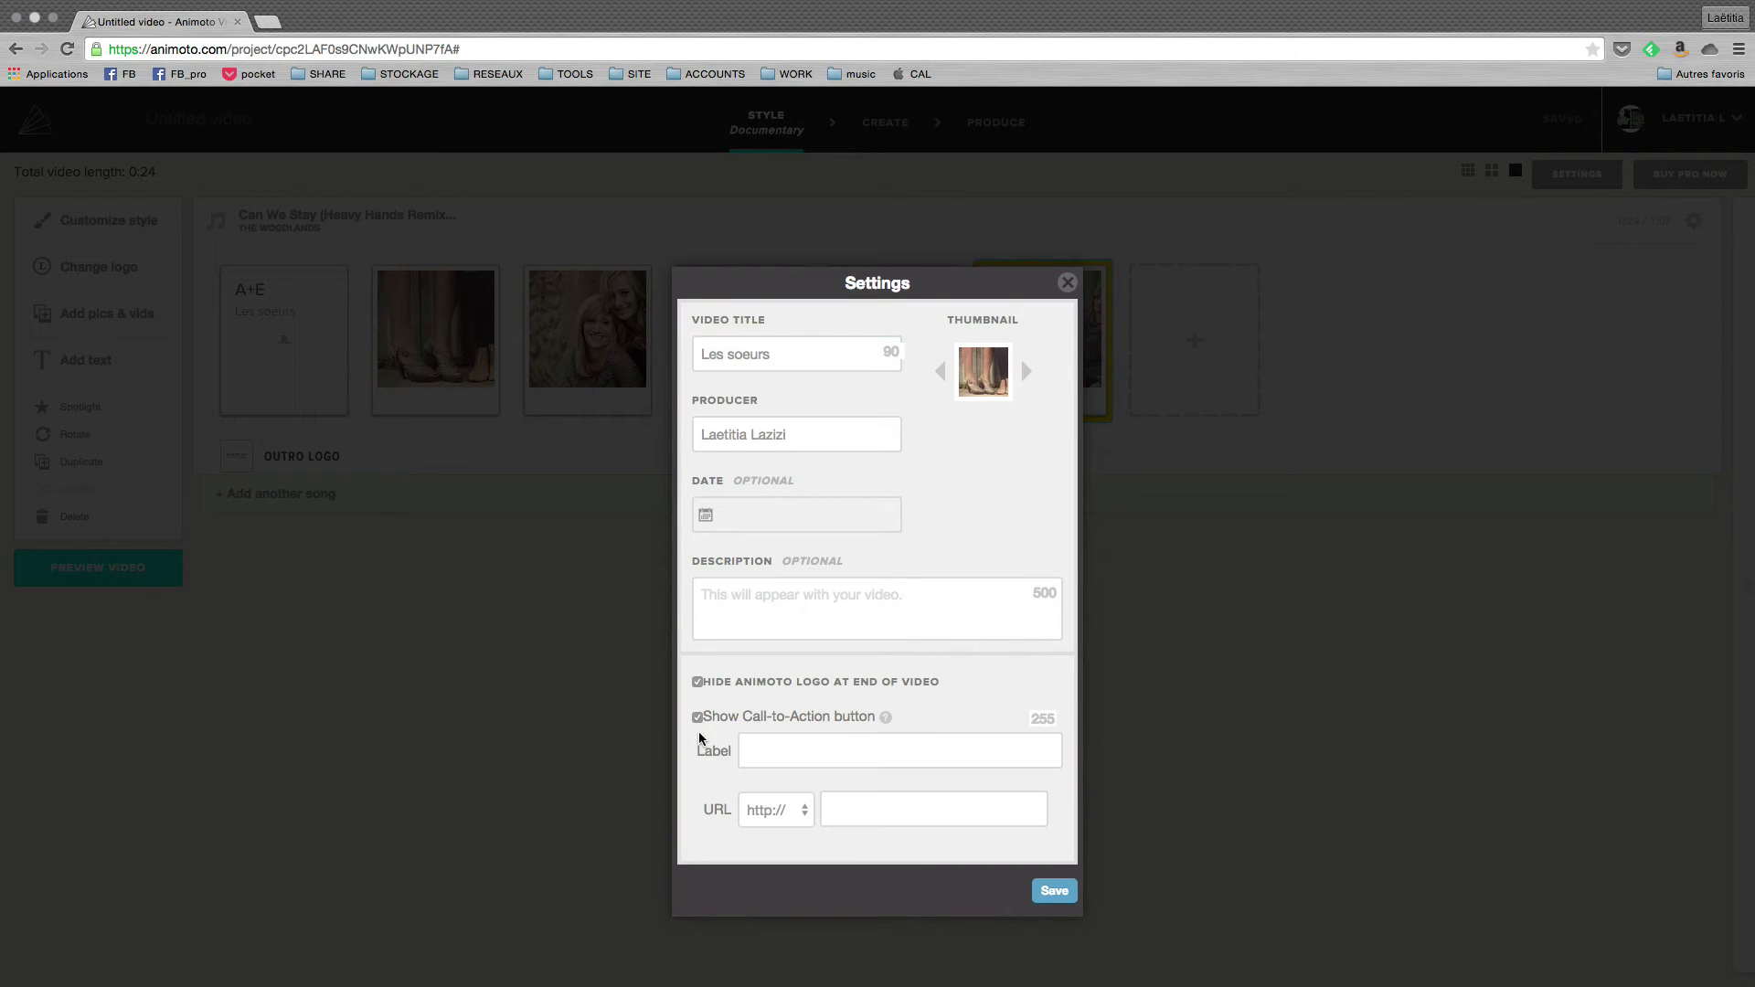
click(790, 757)
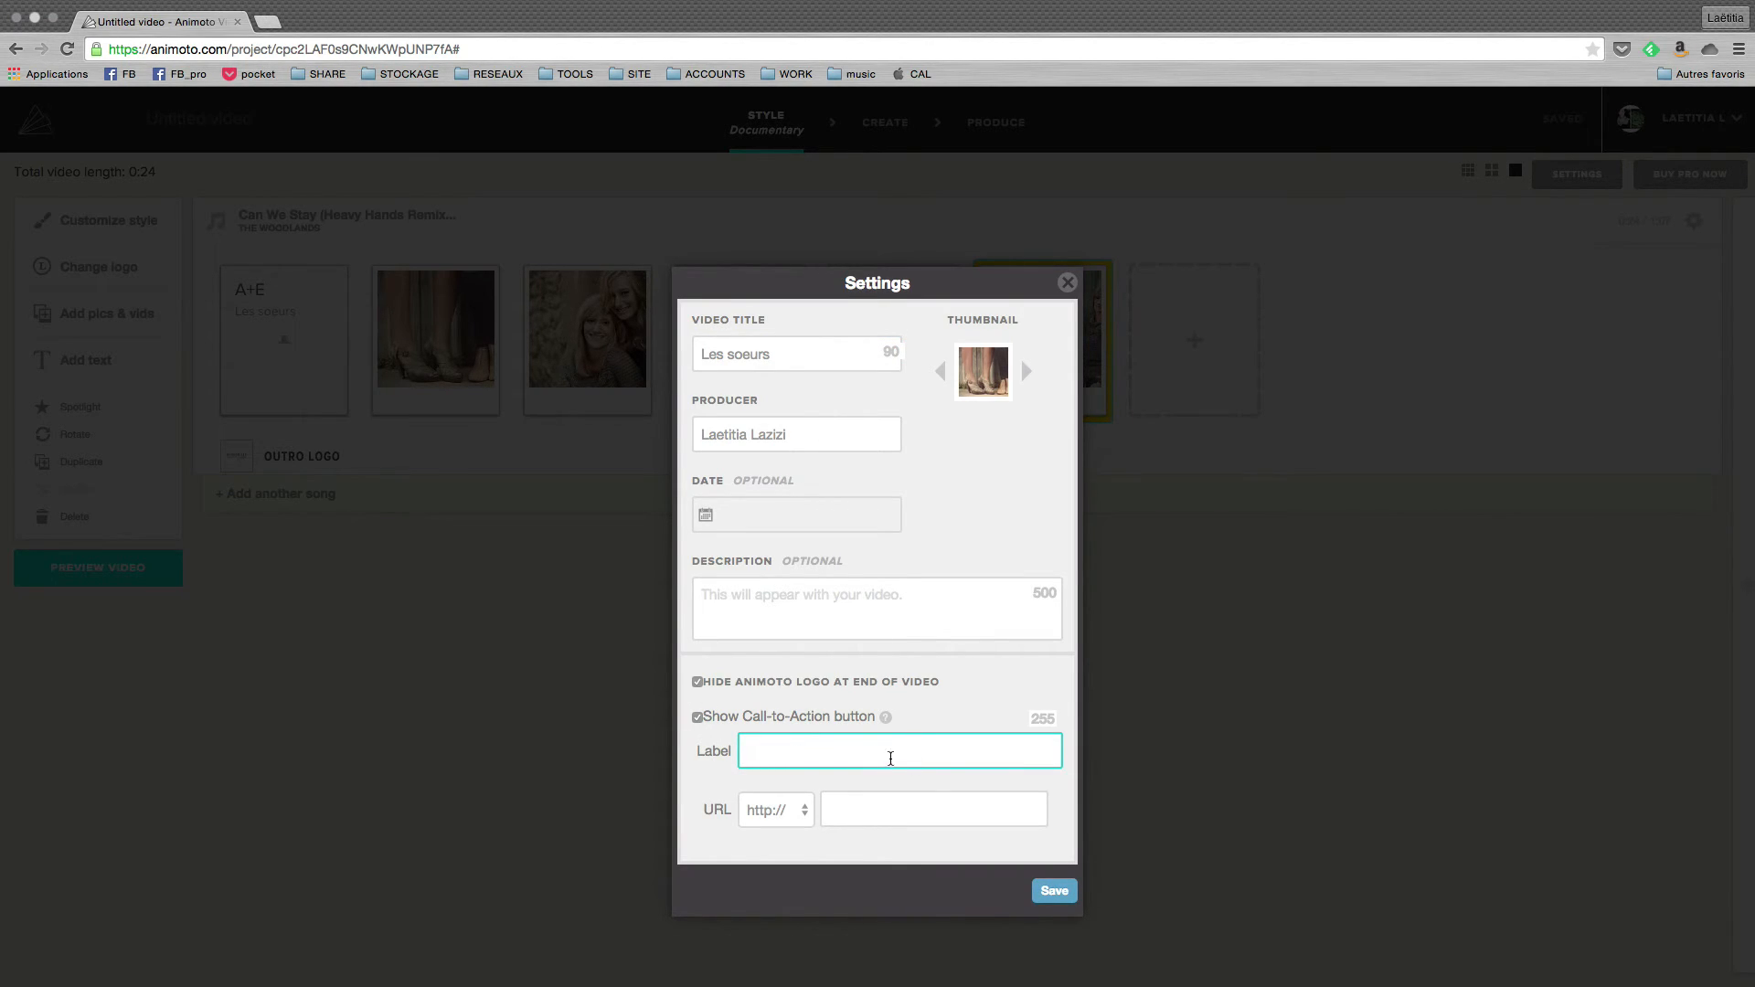
text(Réservez votre séances)
click(805, 817)
click(801, 806)
click(783, 810)
click(789, 850)
click(870, 818)
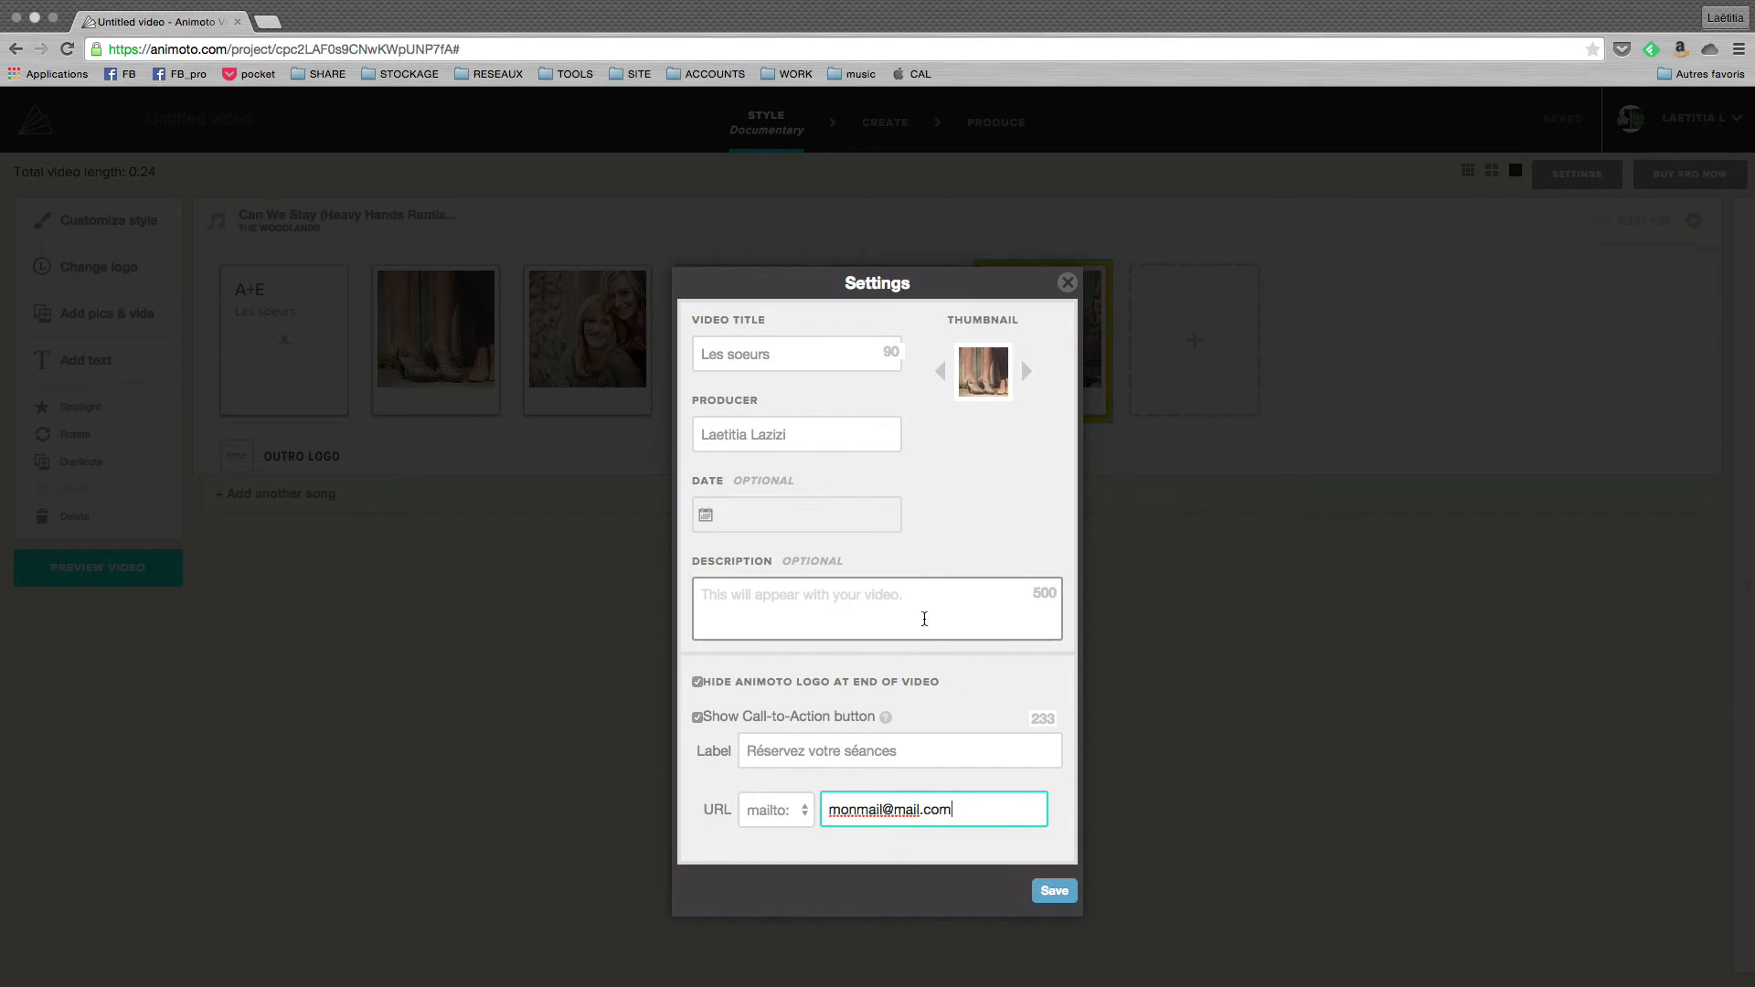
click(1053, 890)
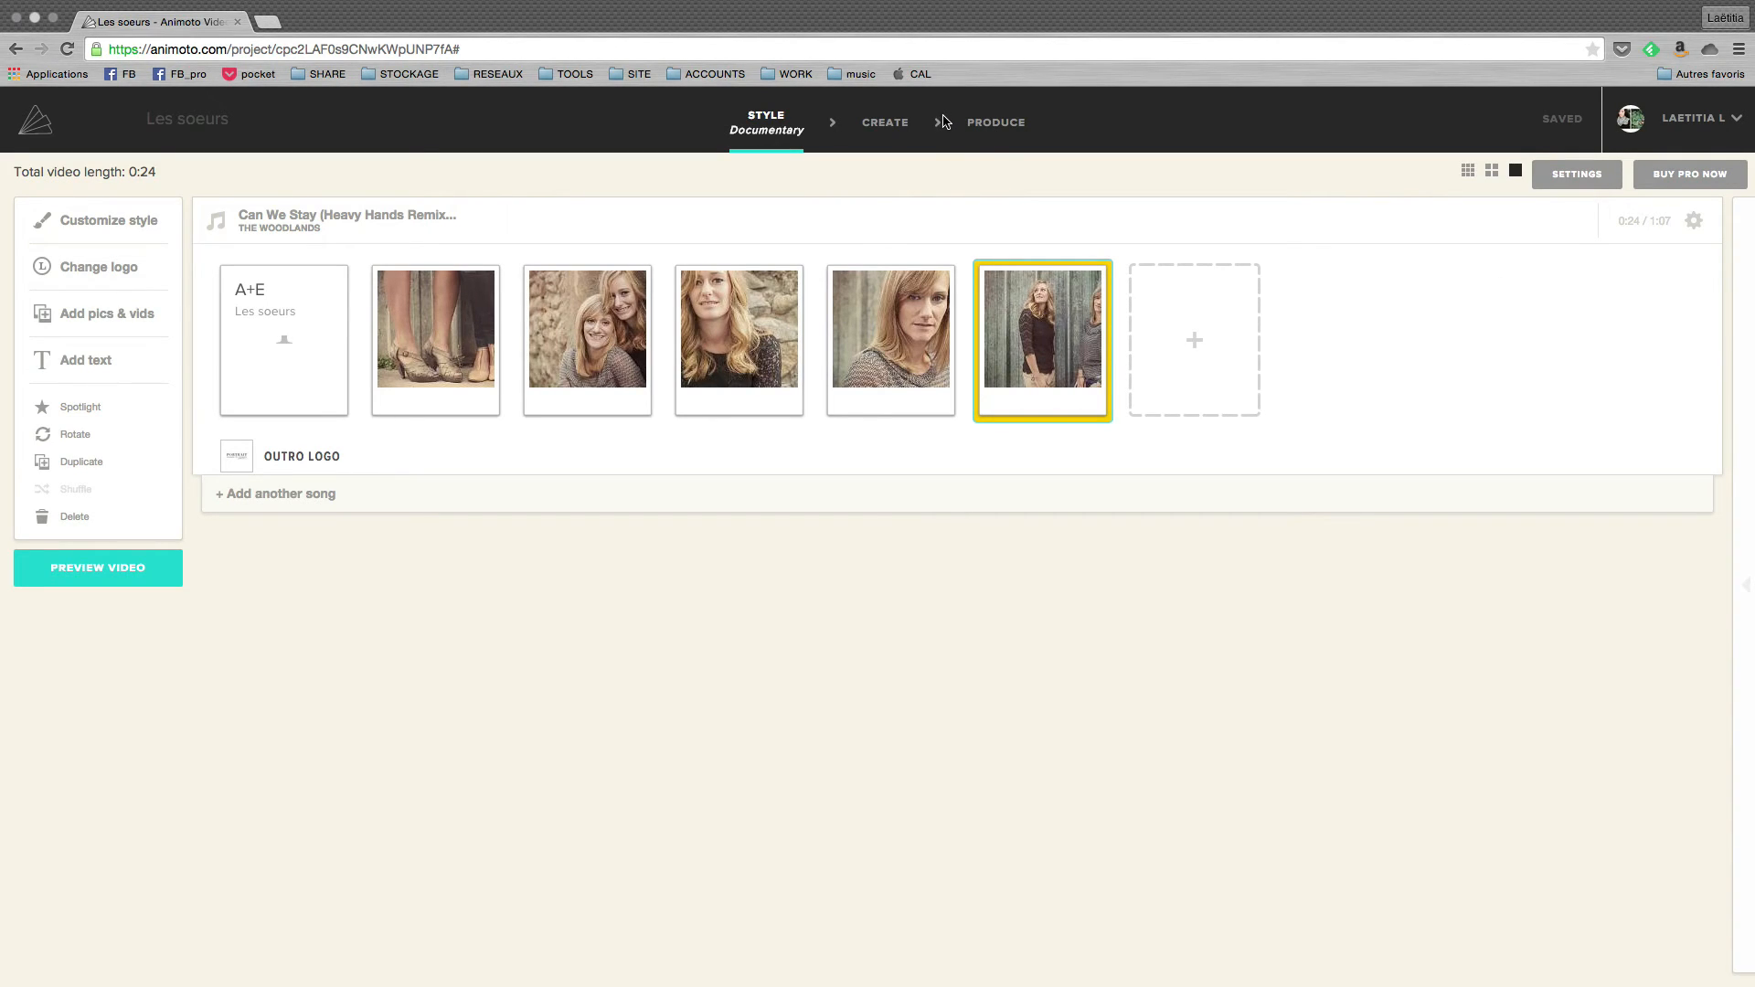
Step: Review the saved title and call-to-action button details in the video settings and close them
click(1597, 175)
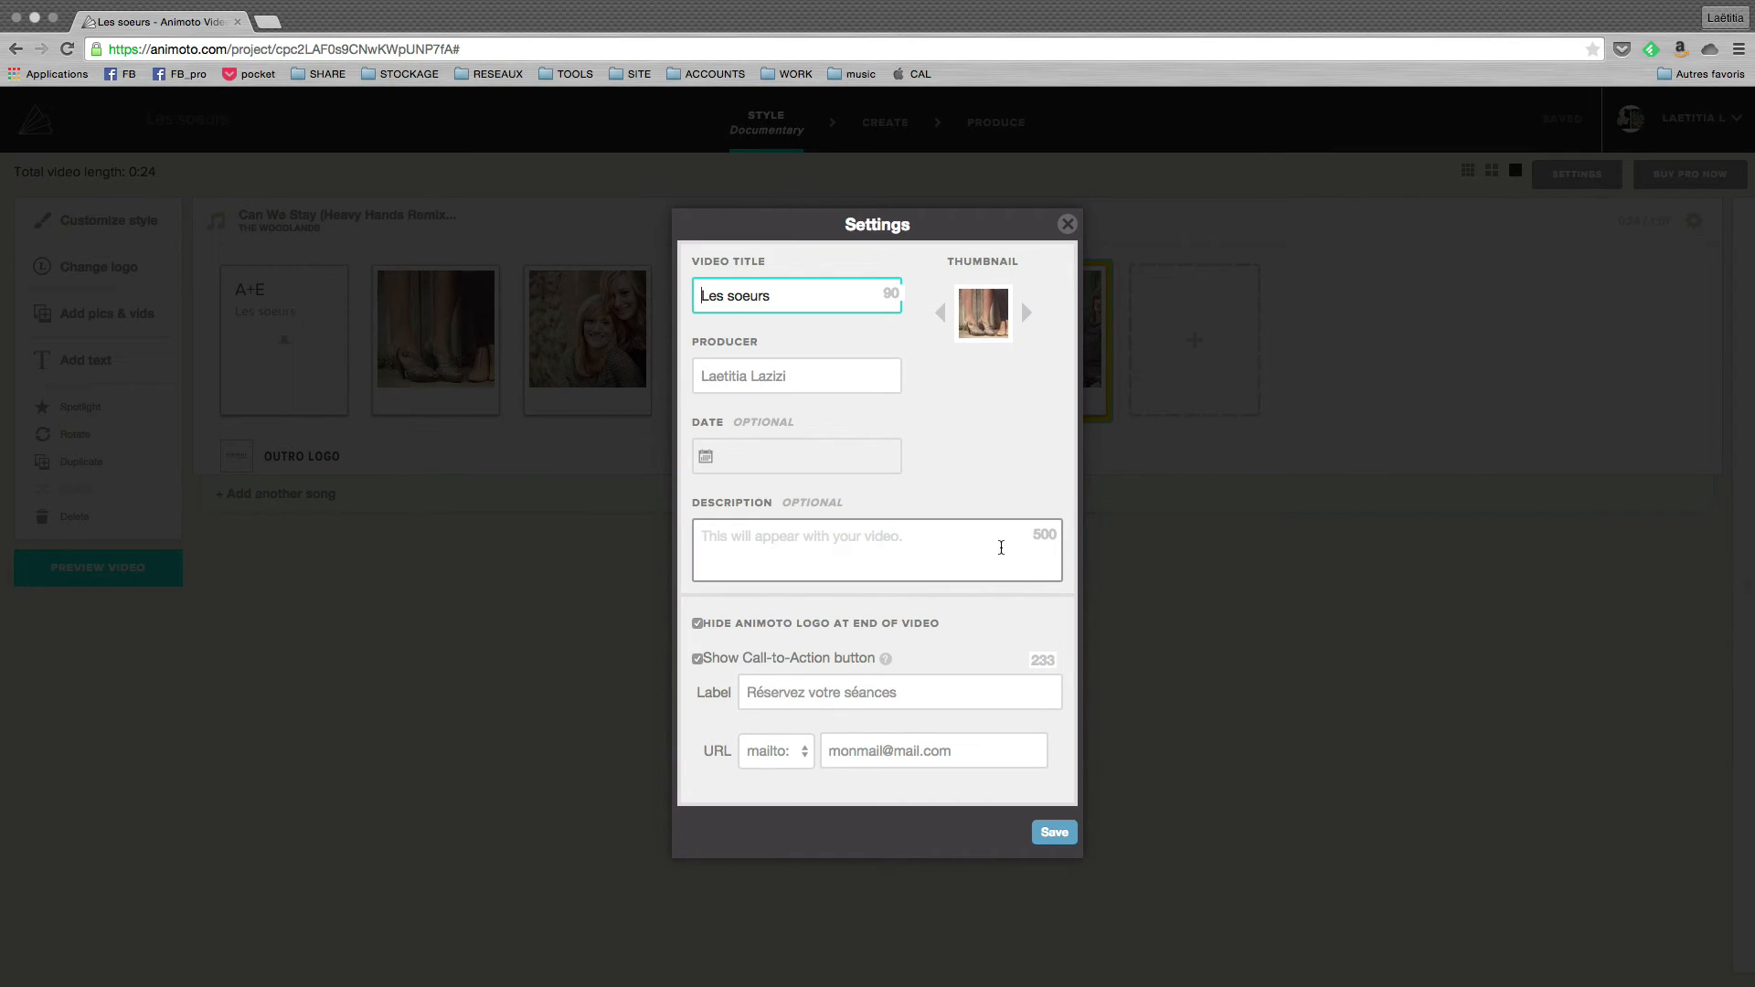
click(1067, 224)
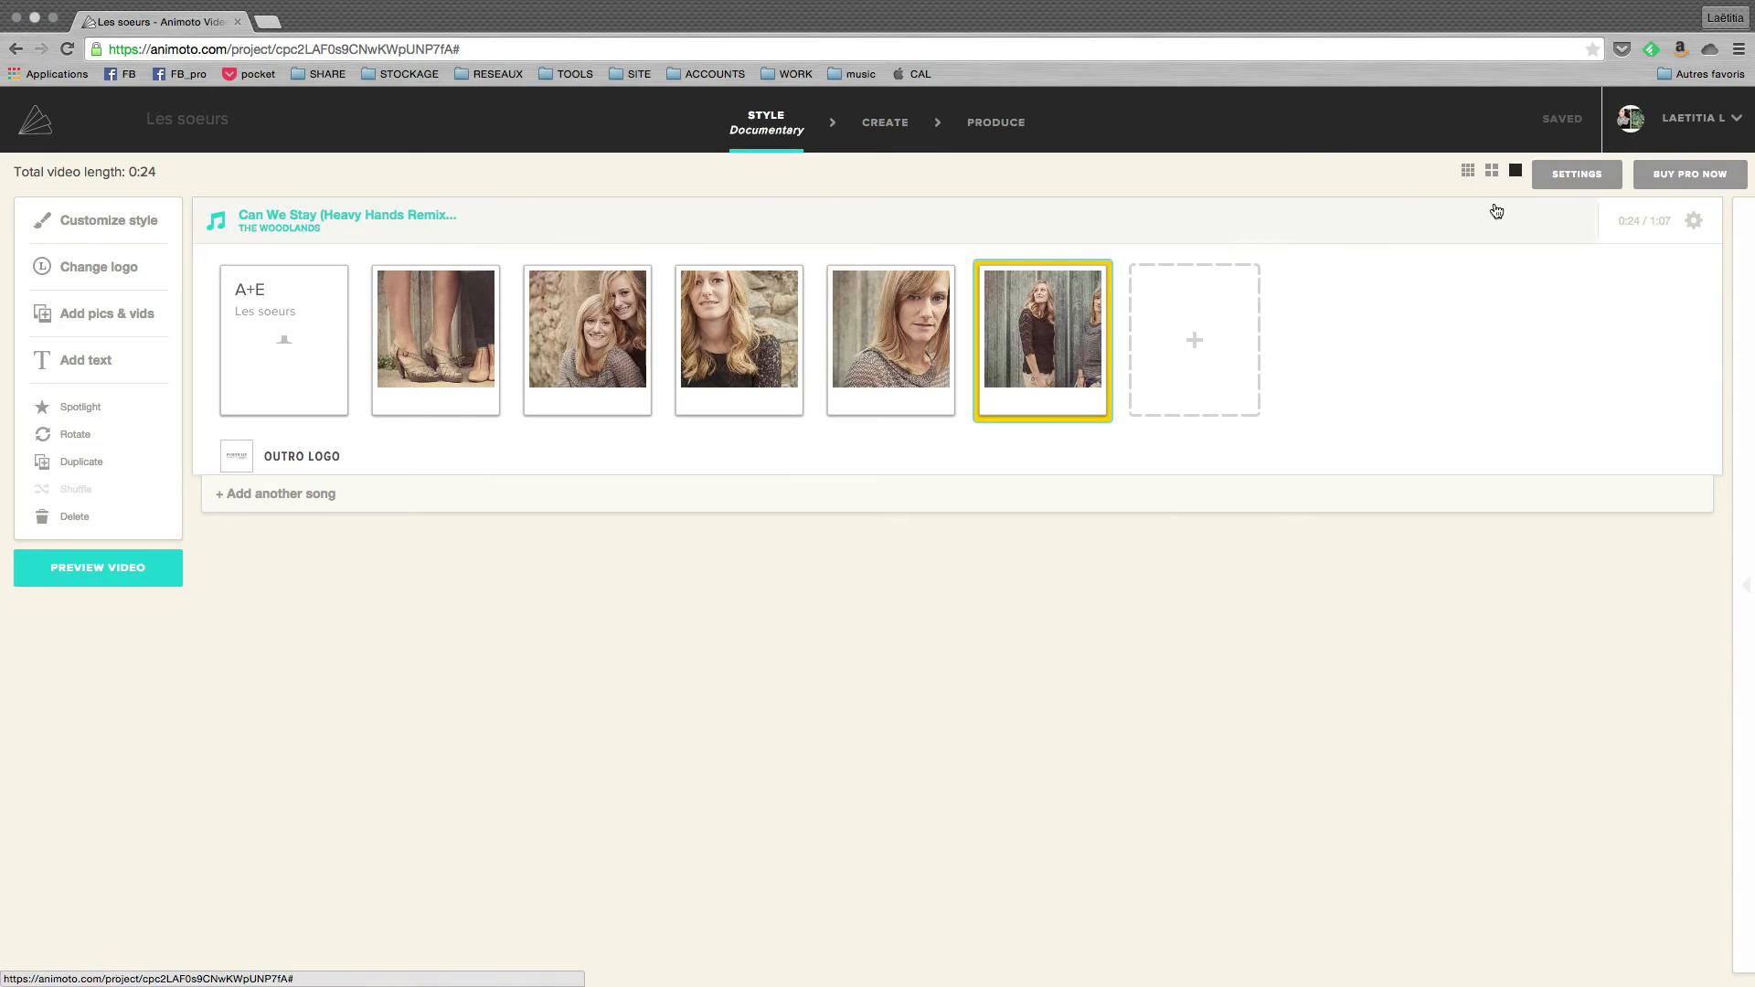
Step: Generate a preview, continue to production, include 1080p video quality and finish producing the video
click(138, 568)
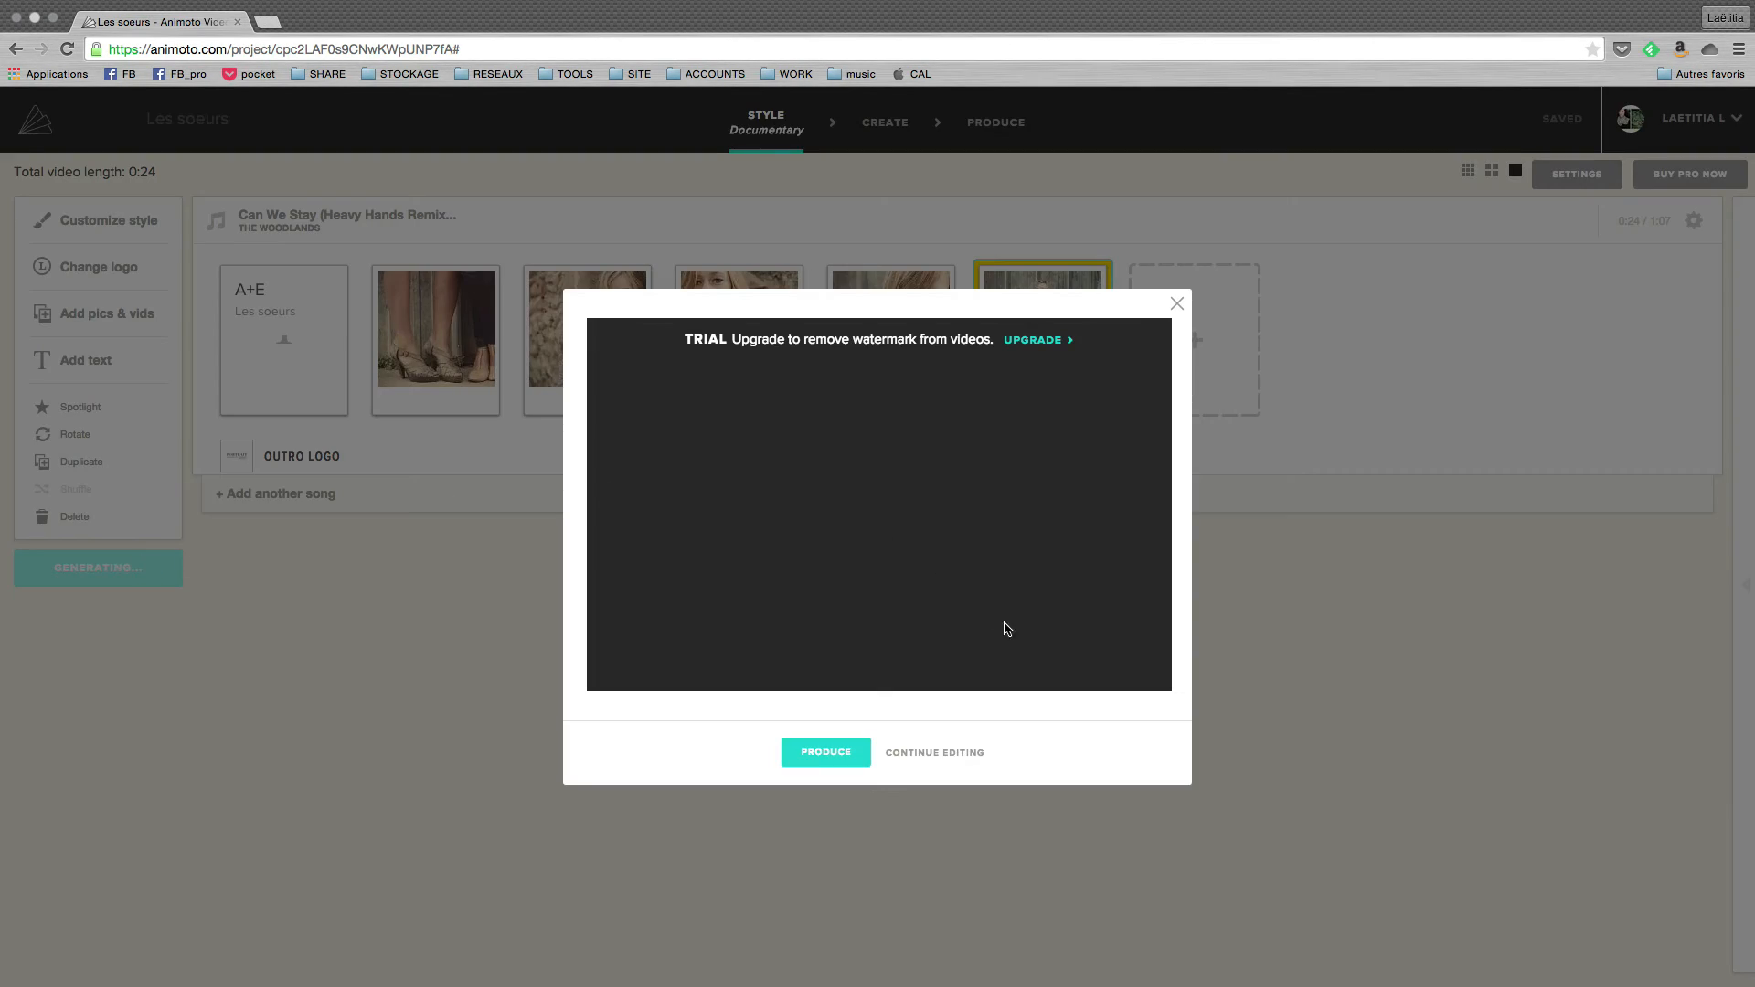
click(825, 755)
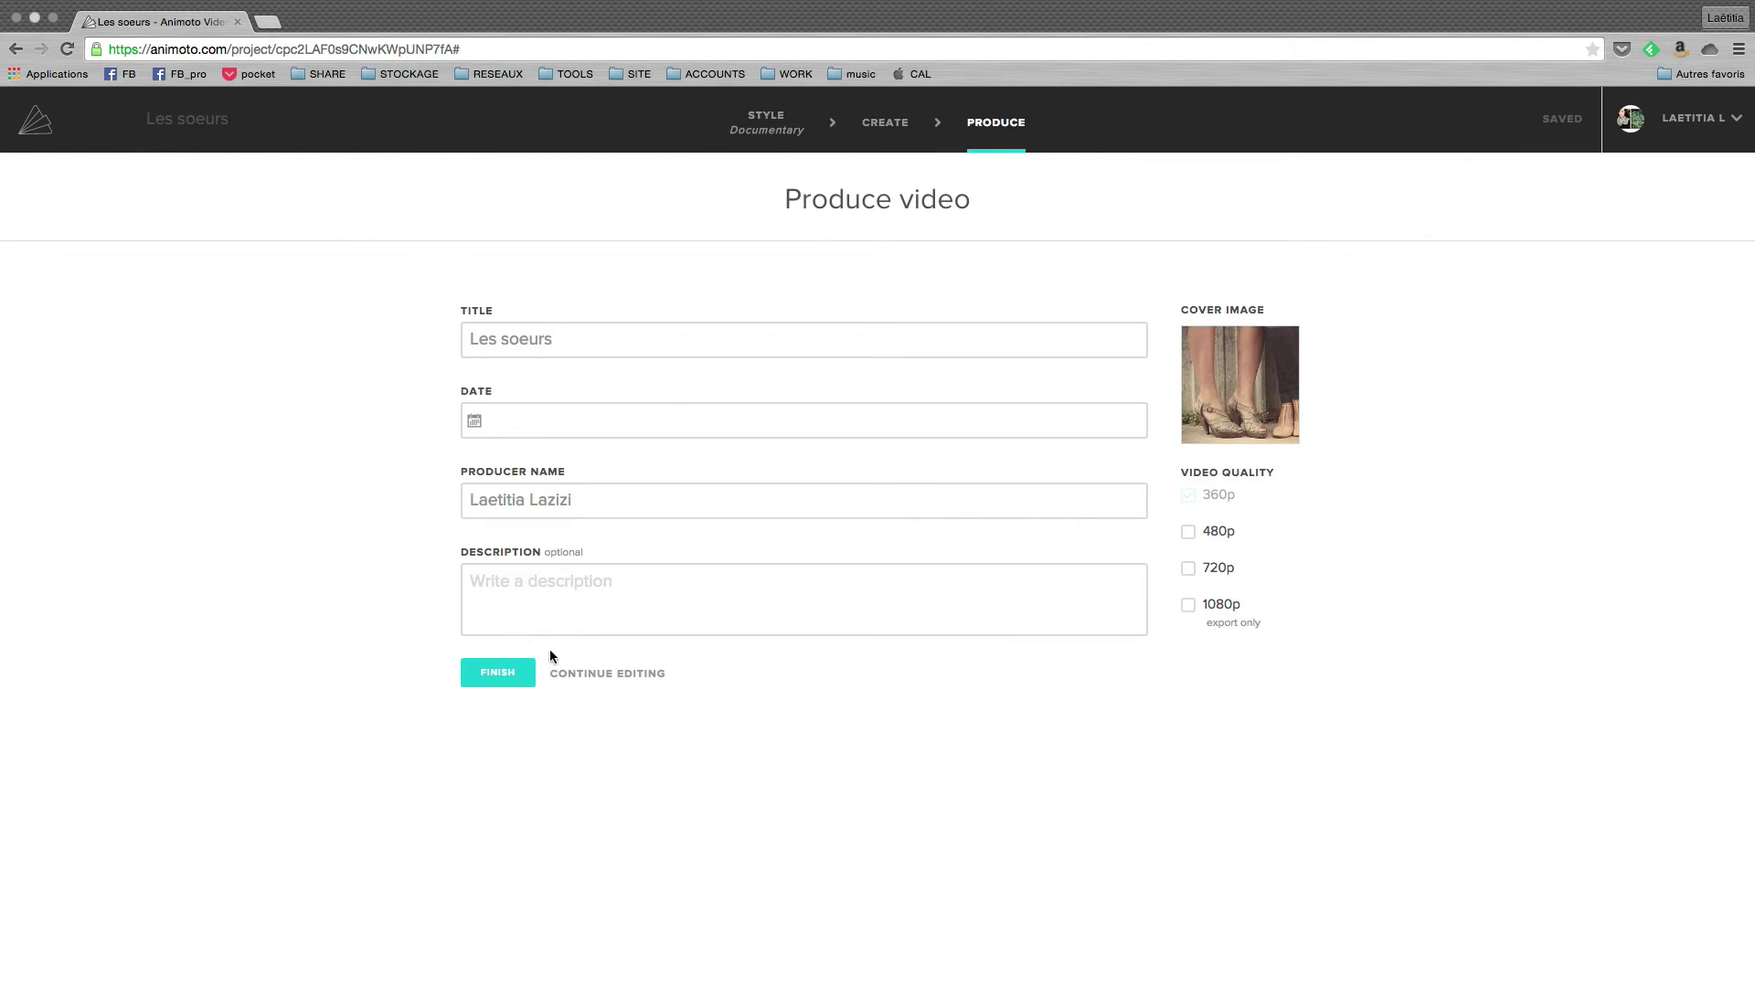
click(1213, 621)
click(1188, 538)
click(499, 676)
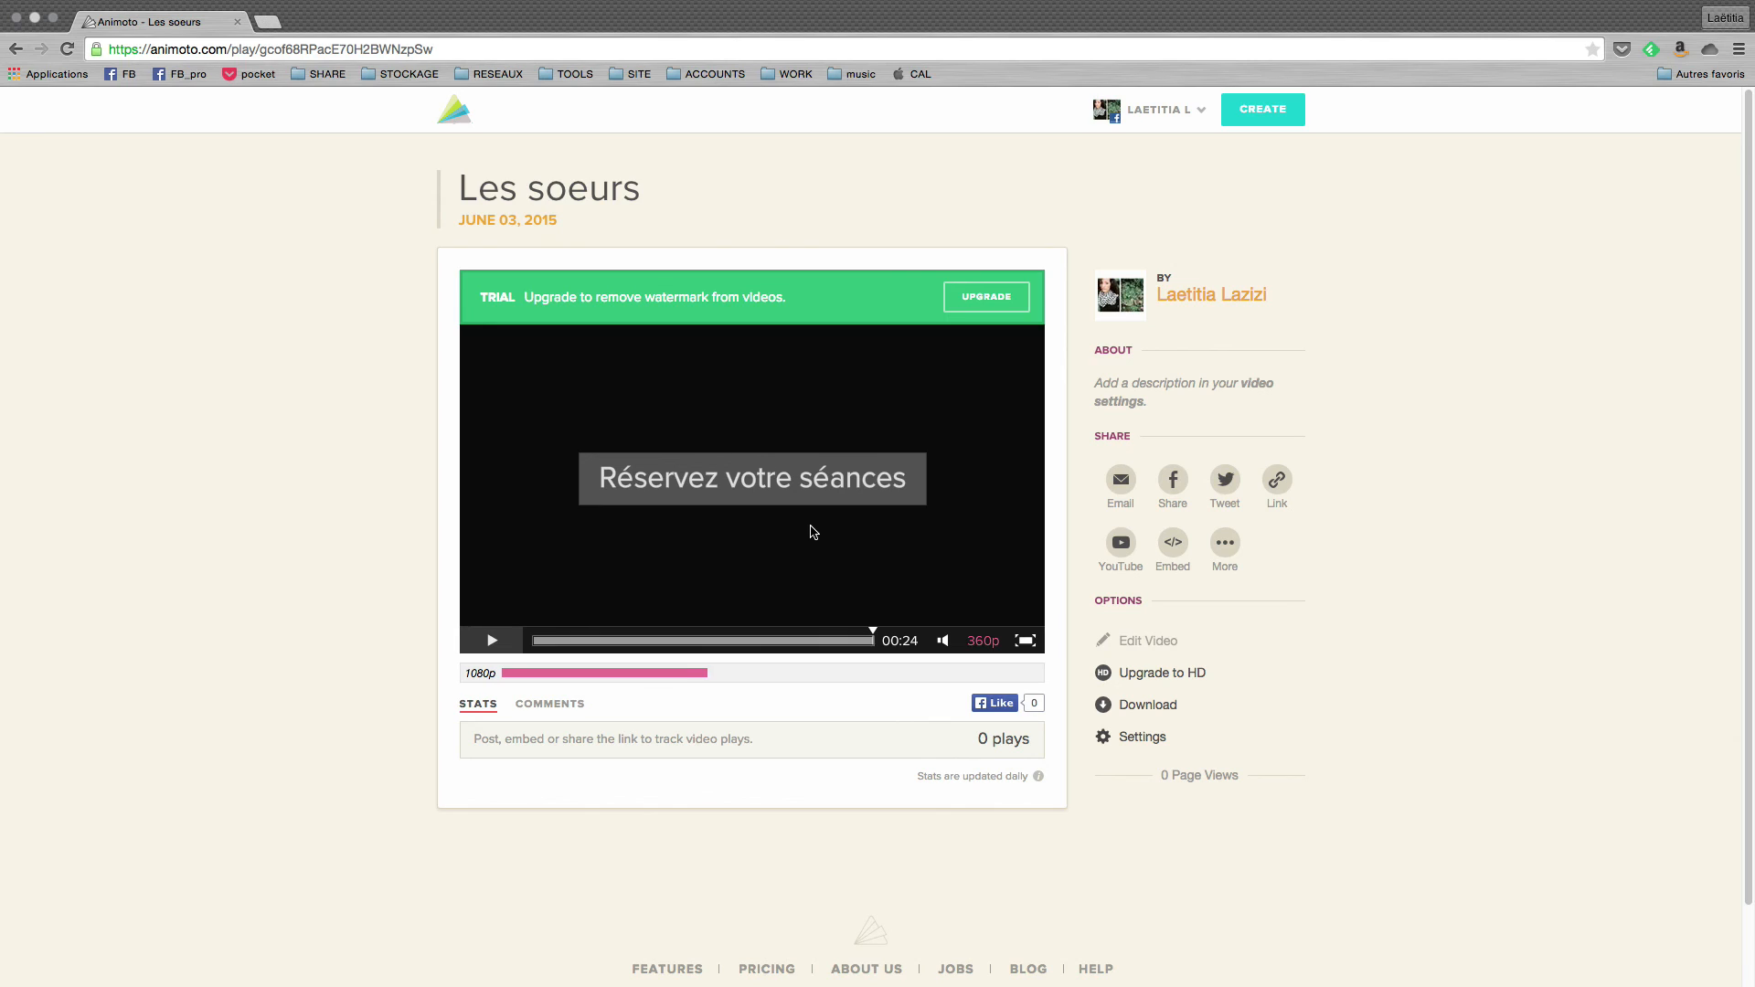
Step: Correct the call-to-action button label to "Réservez votre séance" in the produced video's settings and save
click(1140, 736)
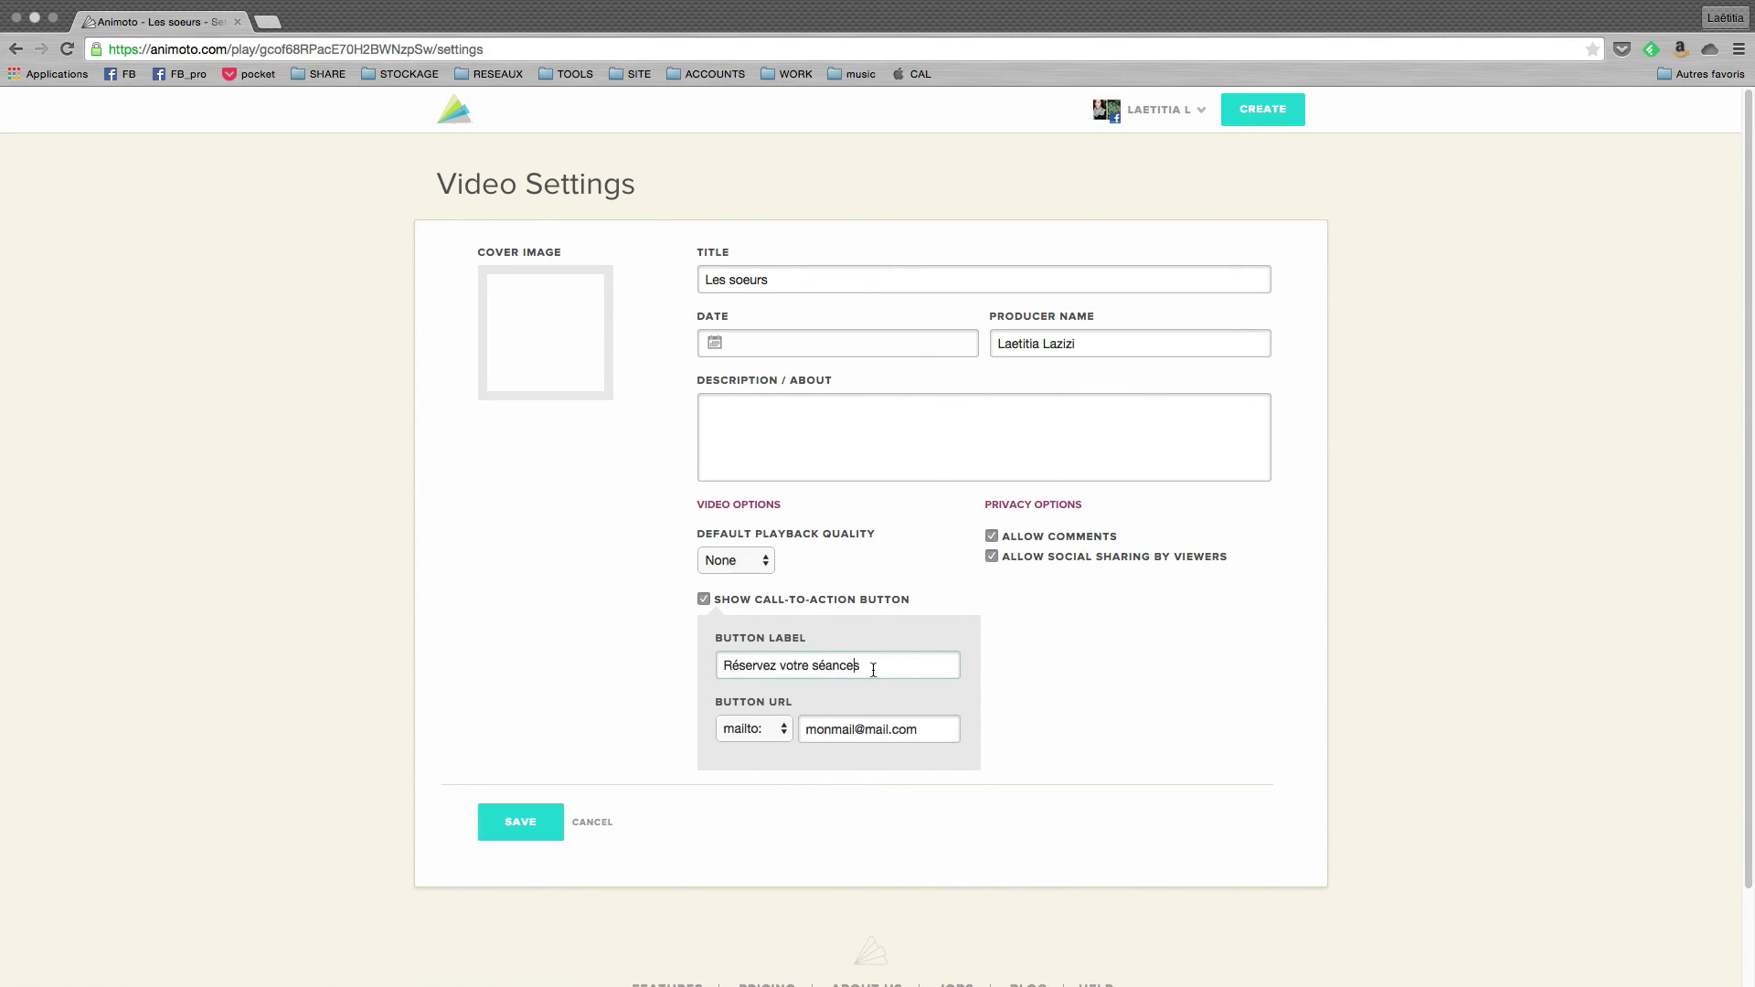
click(868, 654)
key(BackSpace)
click(533, 826)
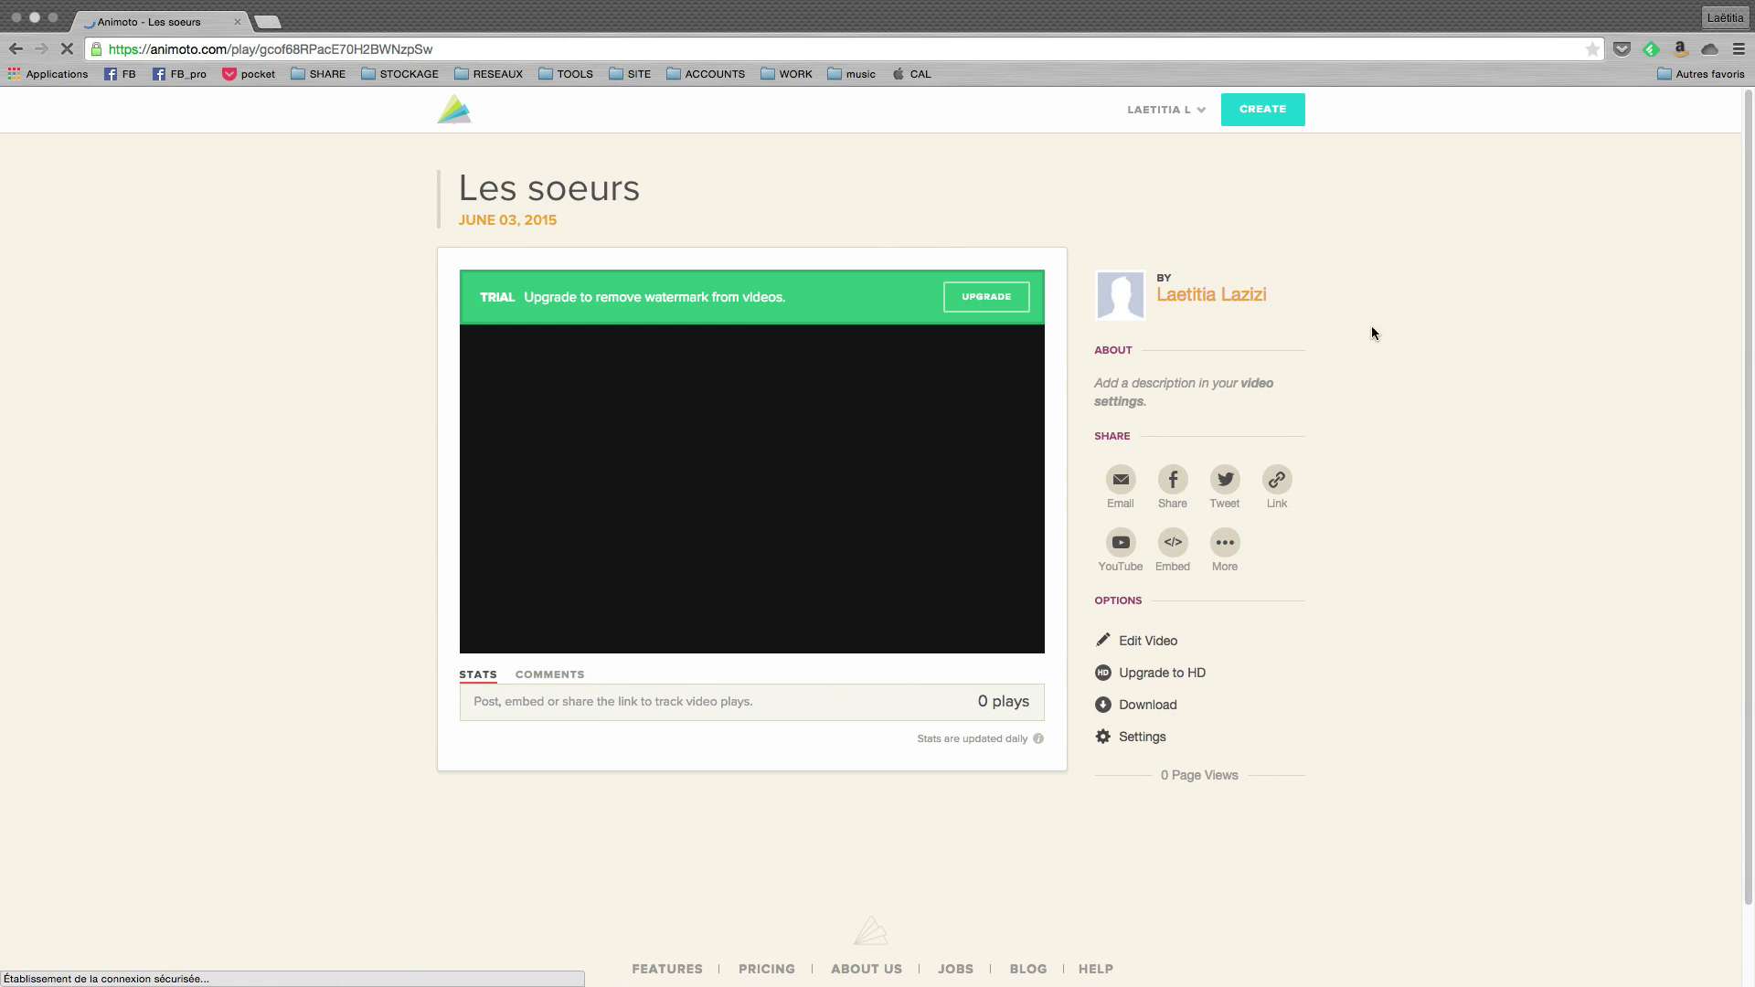
Step: Examine the additional sharing destinations available for the produced video and close the list
scroll(1403, 411, down, 2)
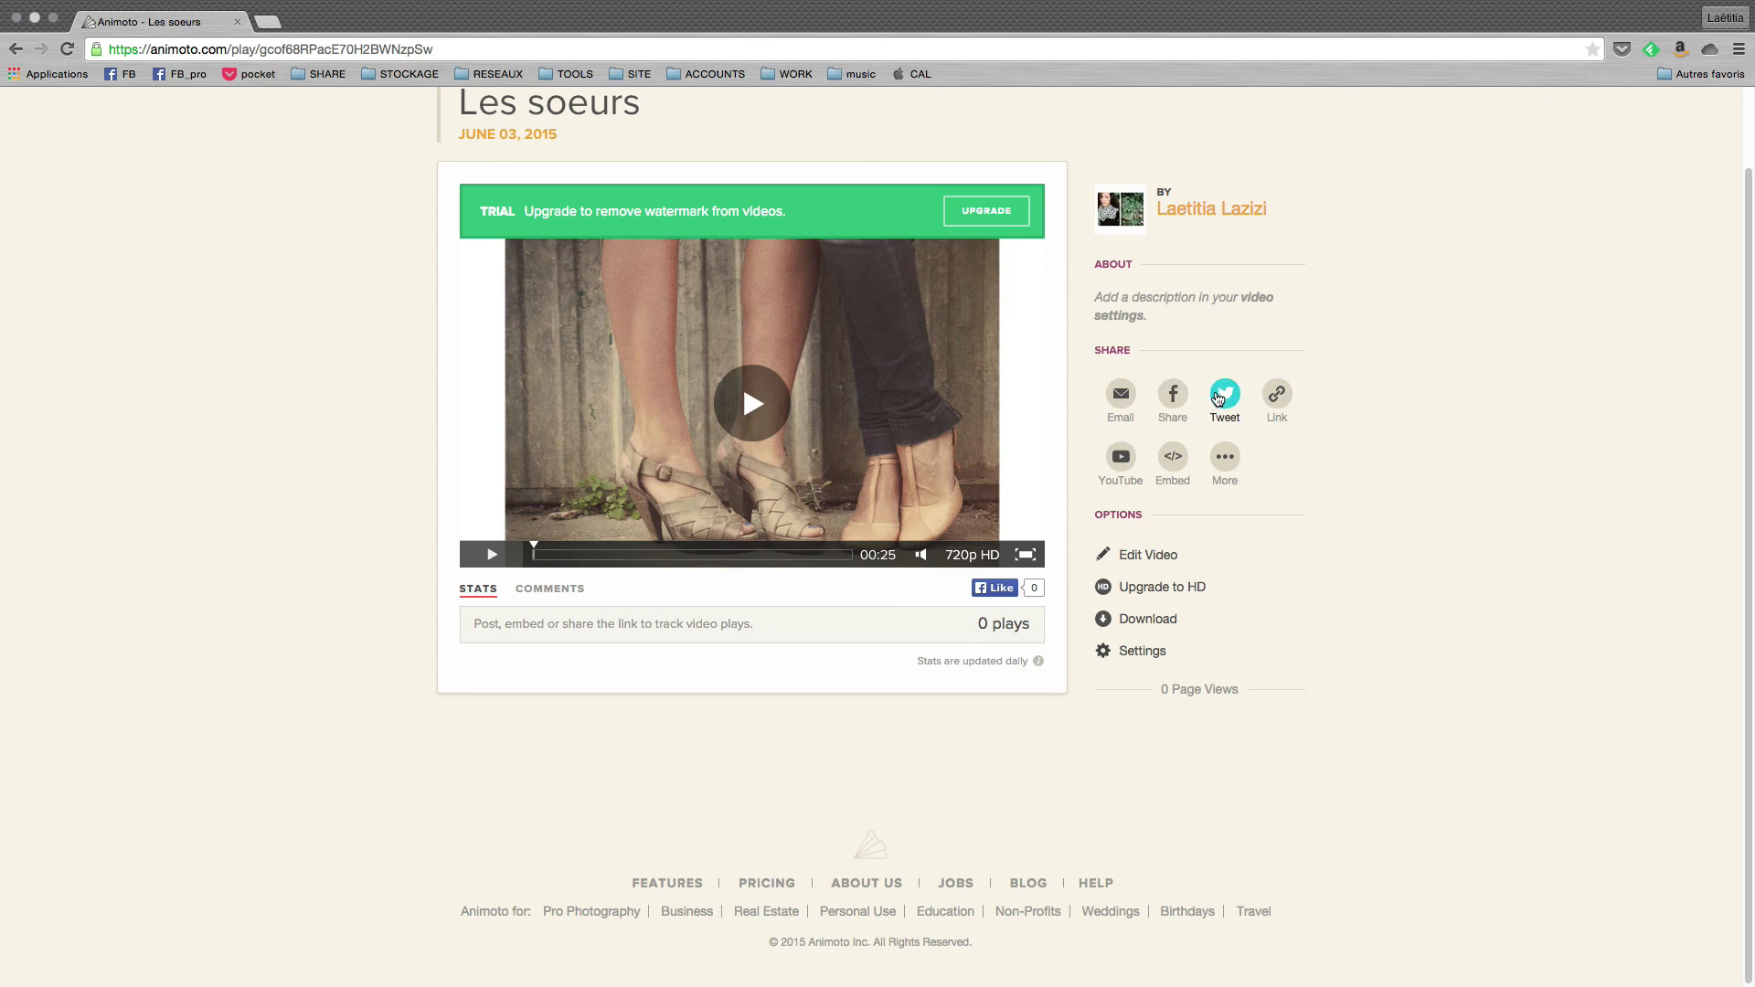
click(1232, 464)
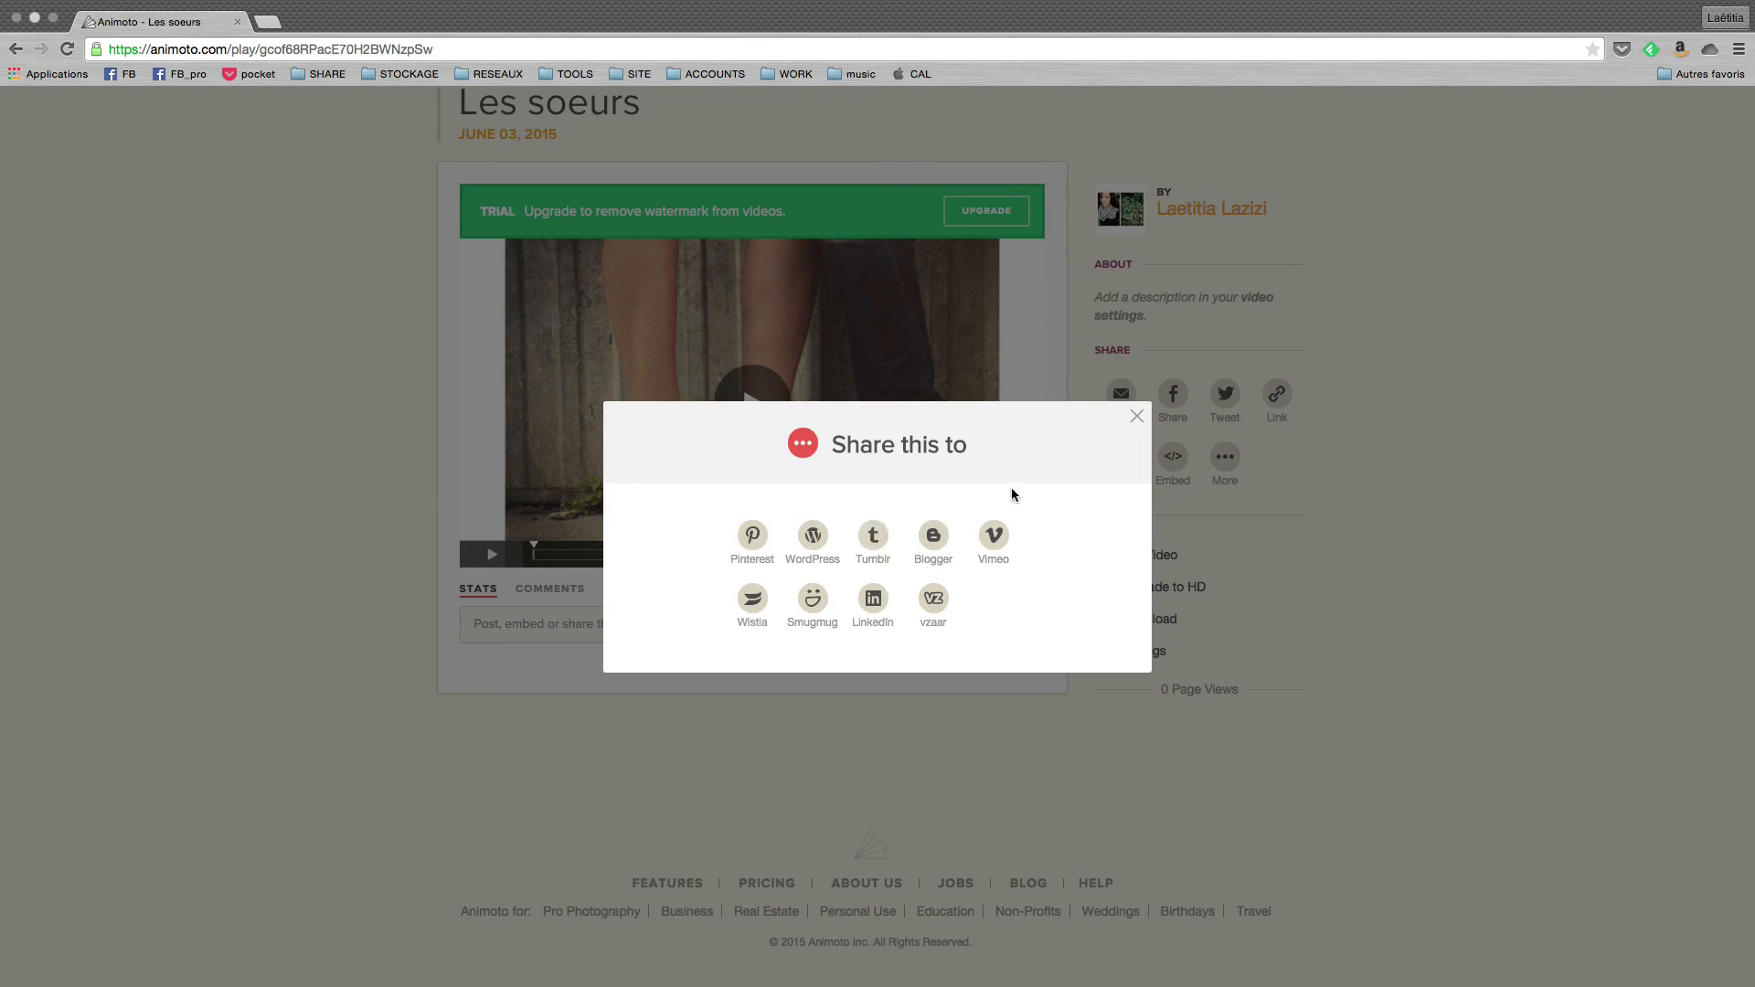
click(1136, 417)
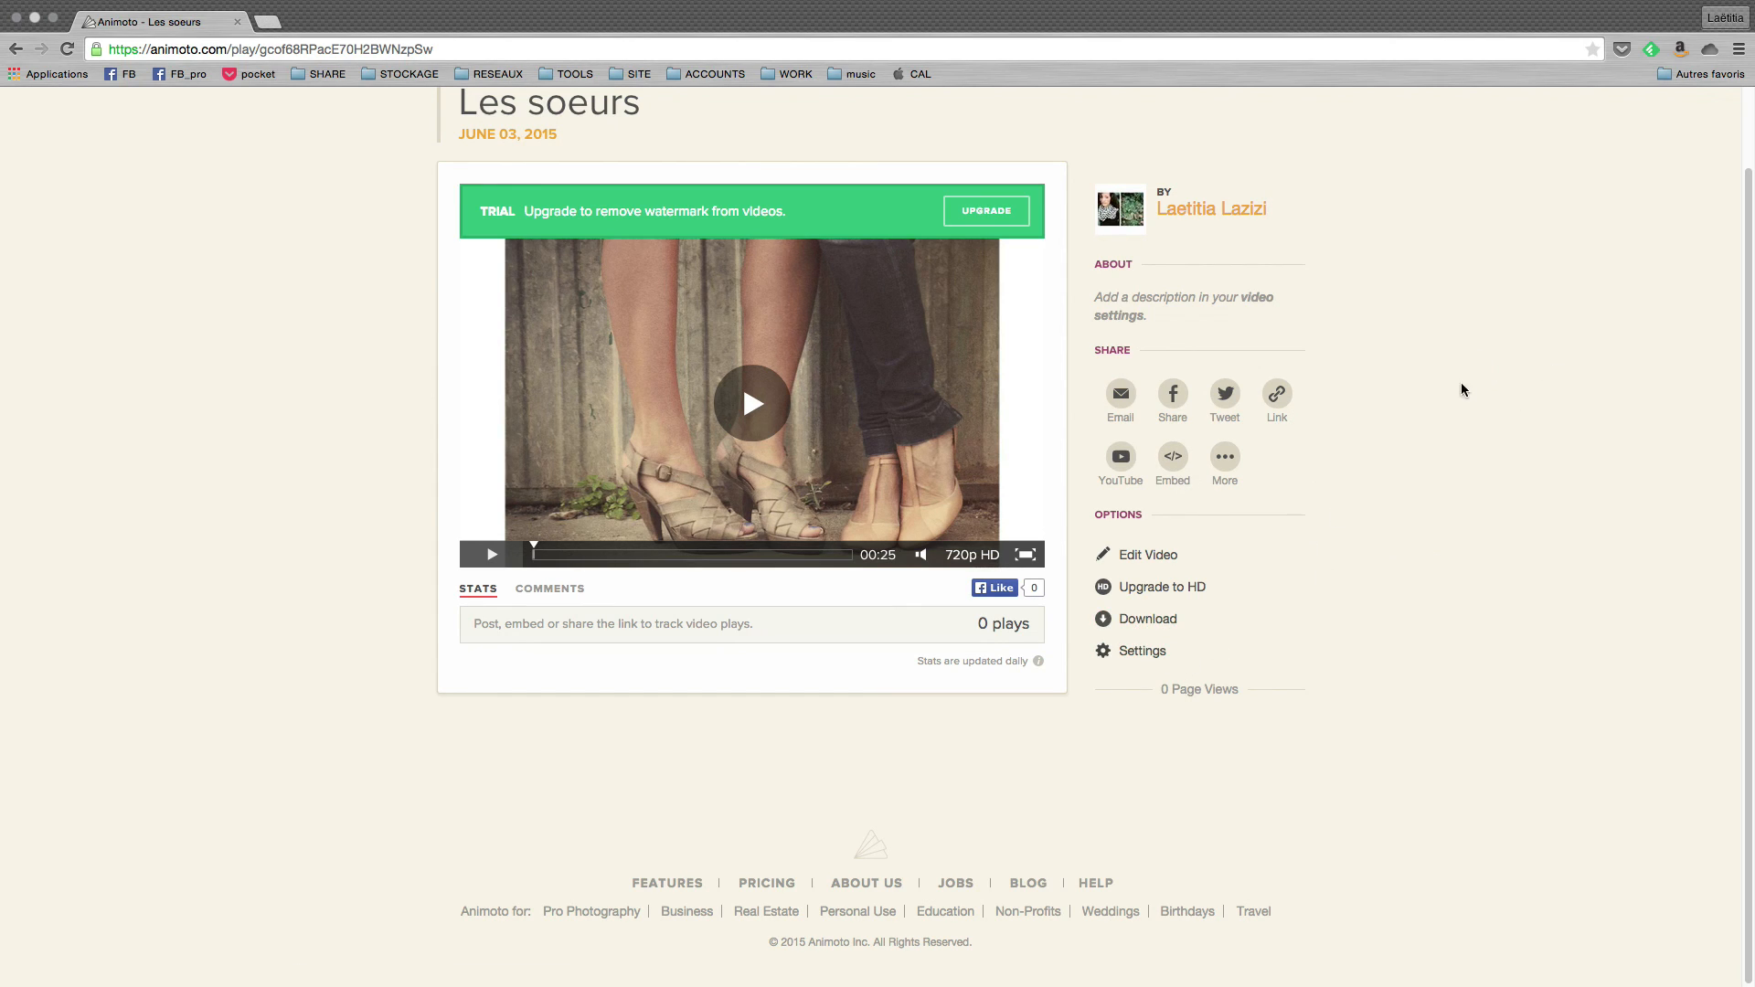
scroll(1406, 501, up, 2)
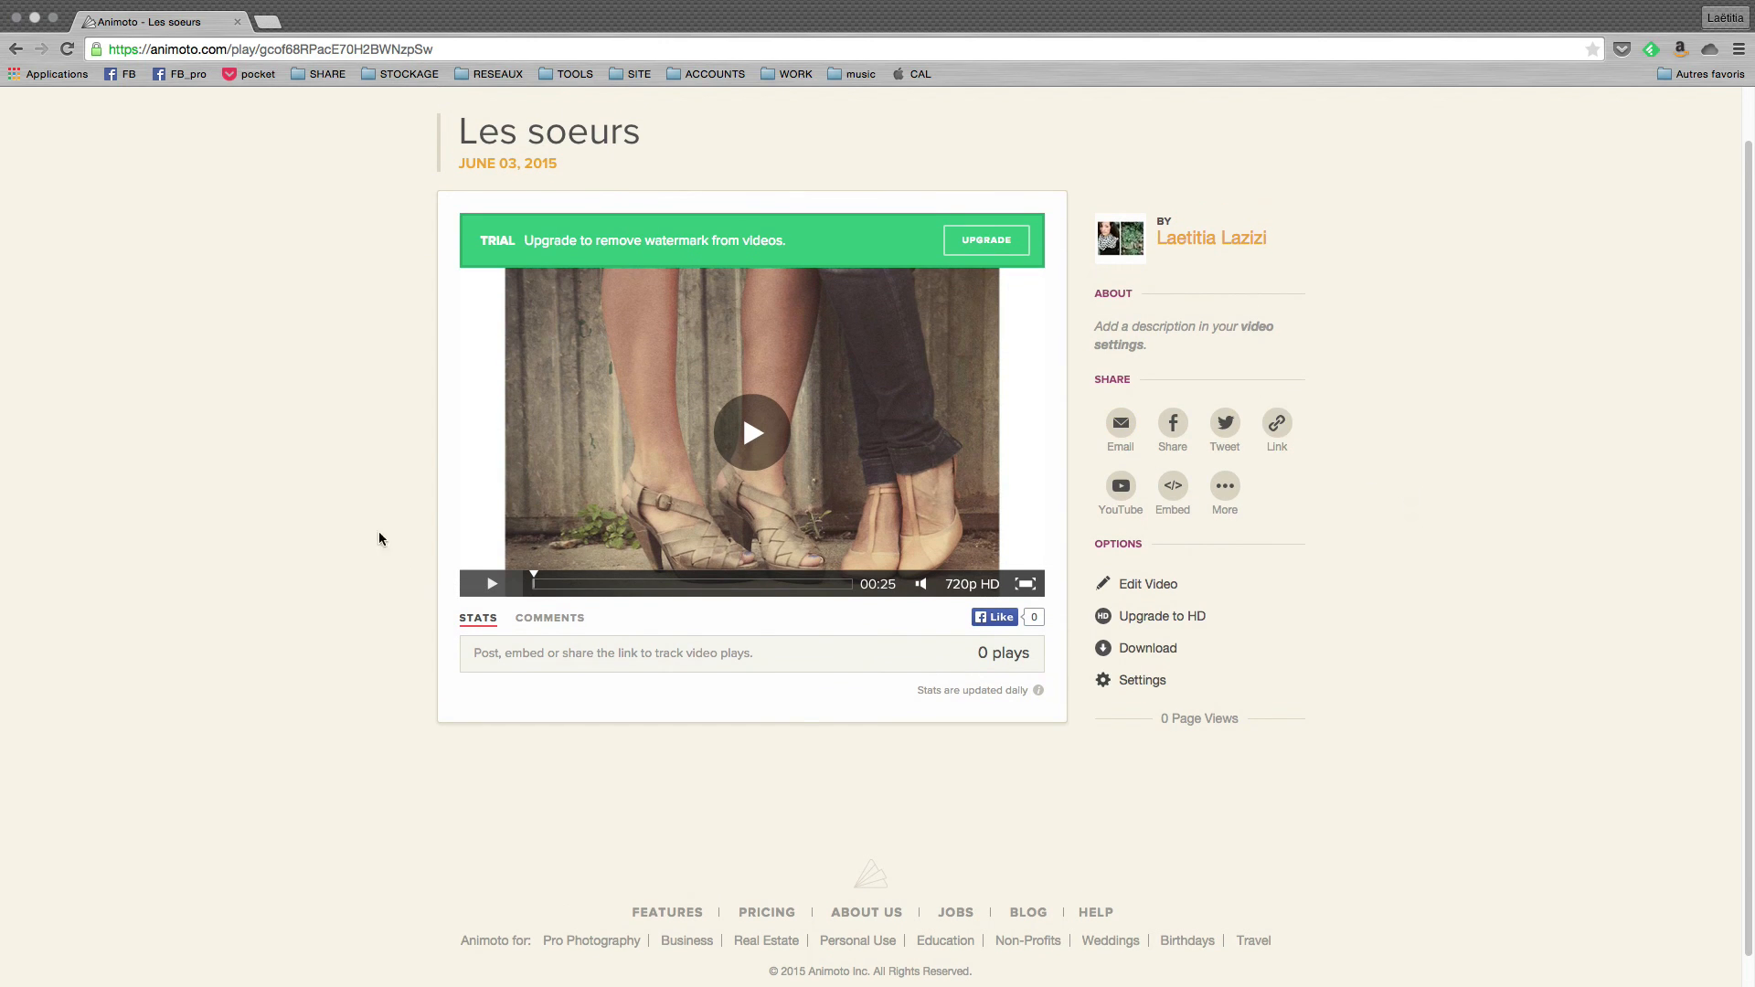
scroll(365, 522, up, 2)
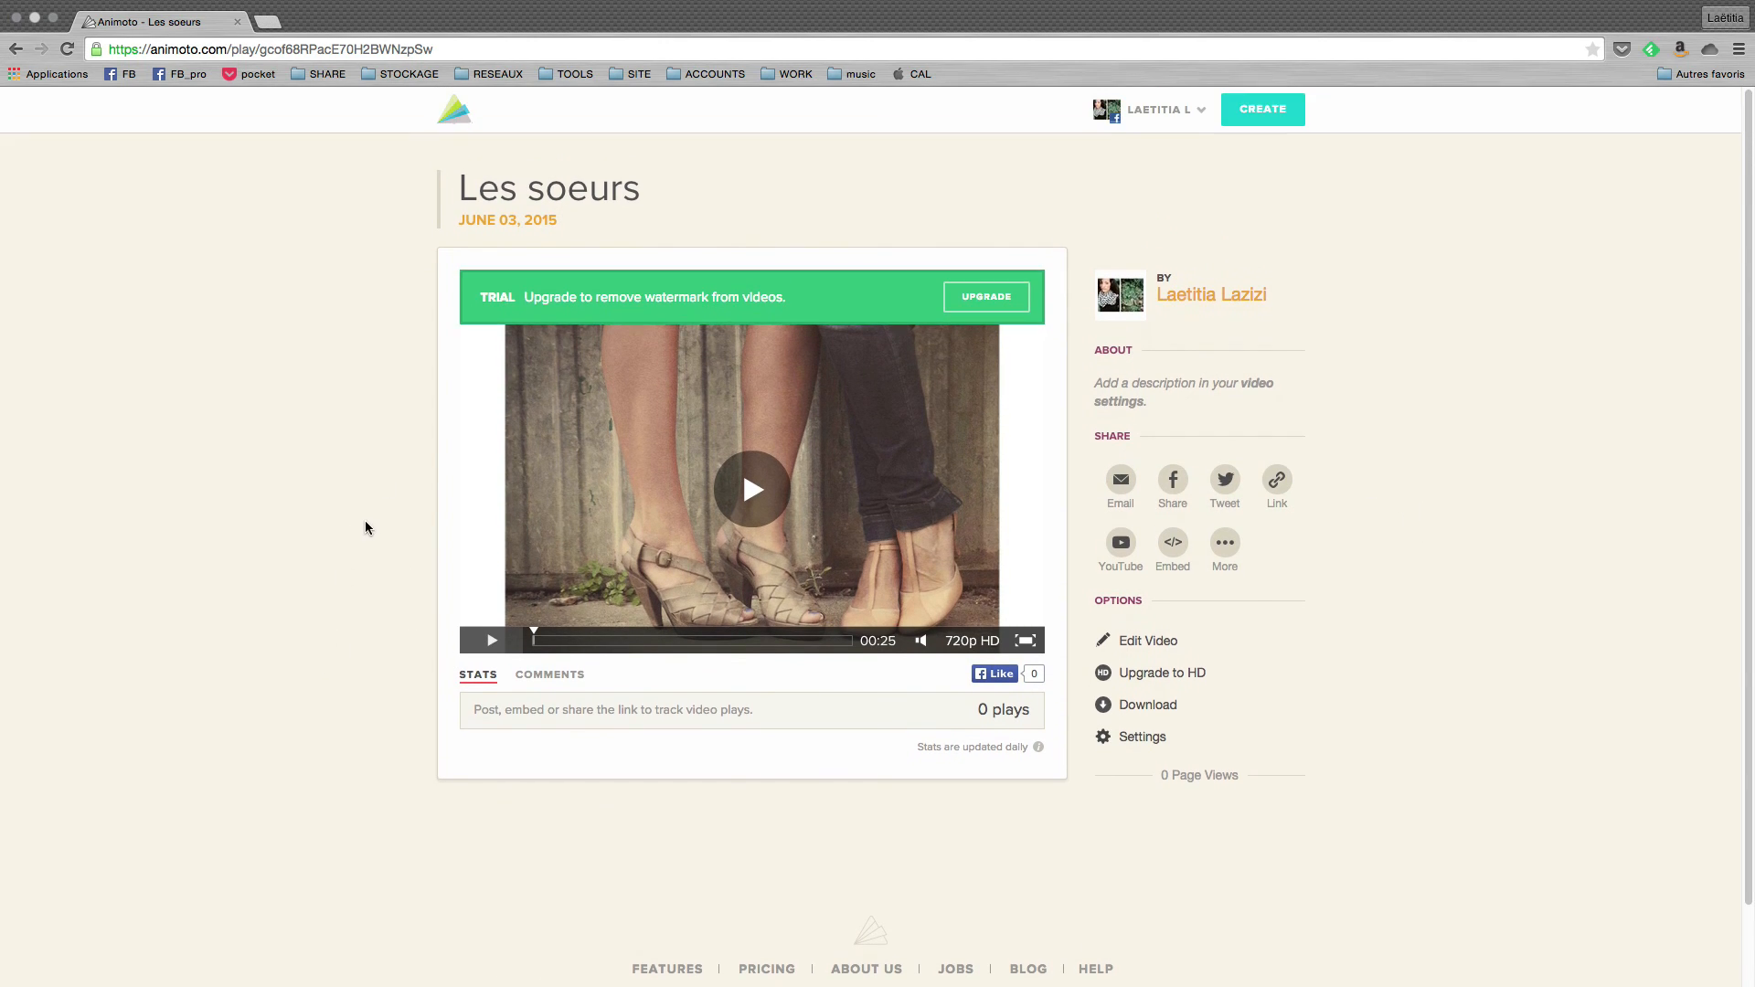
scroll(370, 681, down, 2)
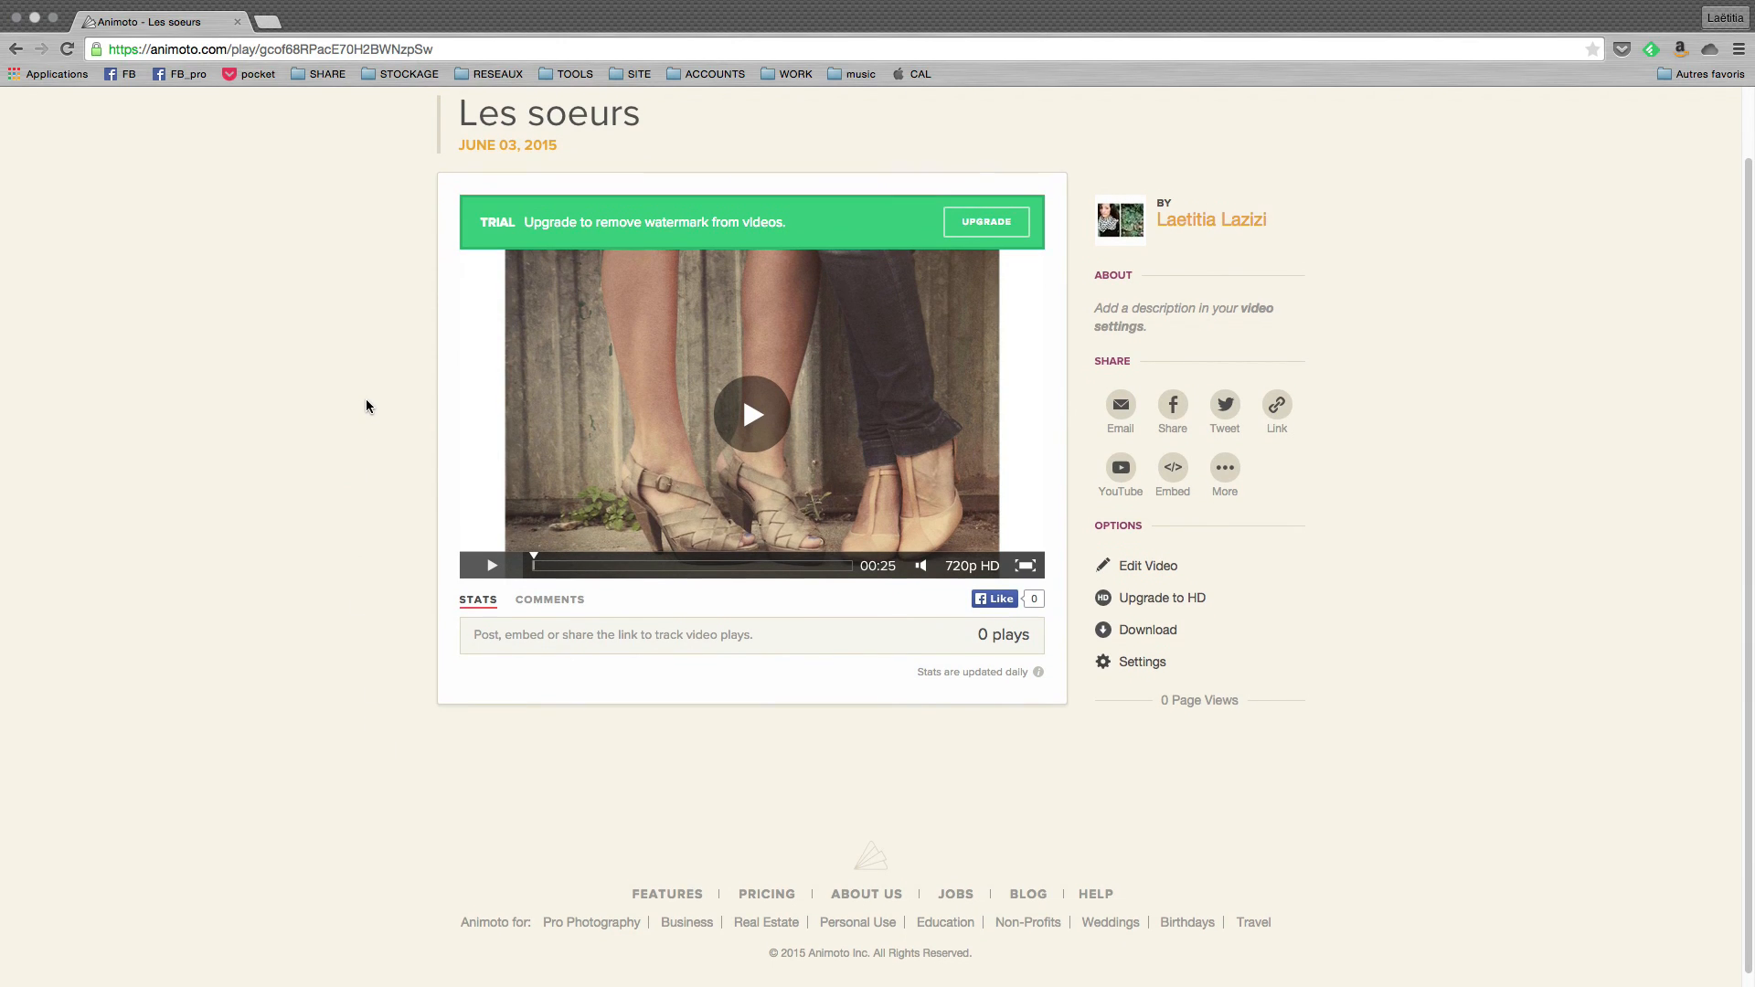
scroll(357, 457, up, 2)
scroll(375, 756, down, 2)
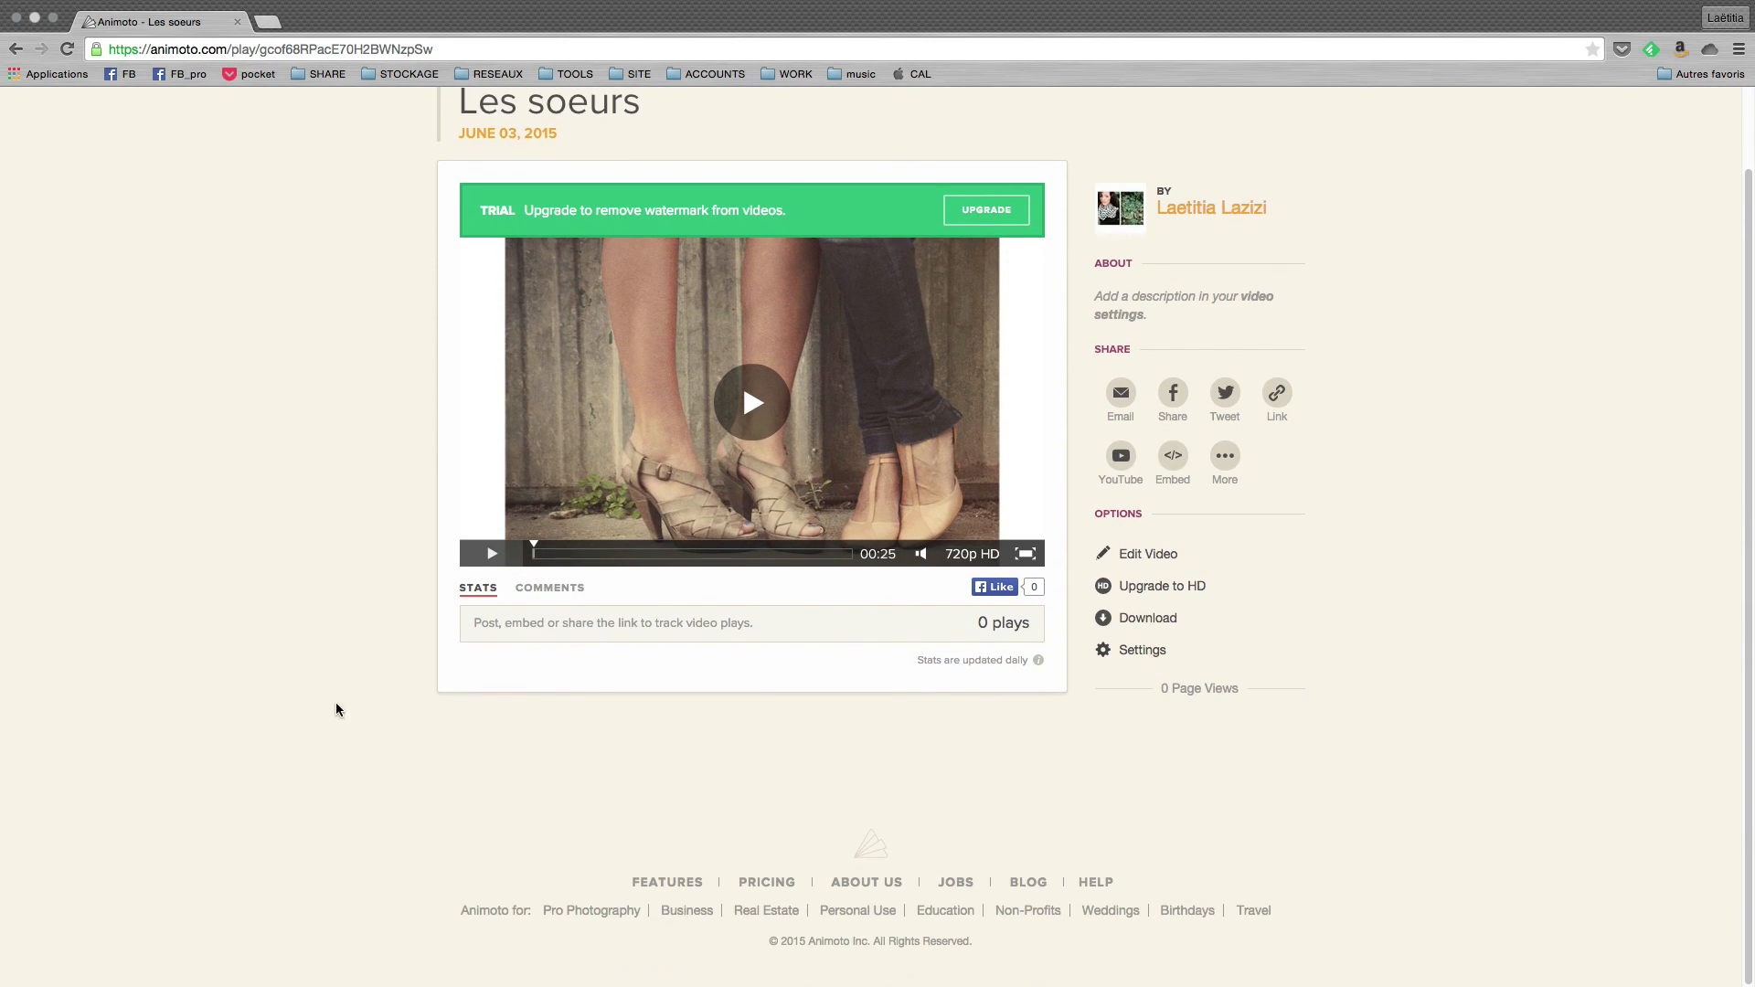